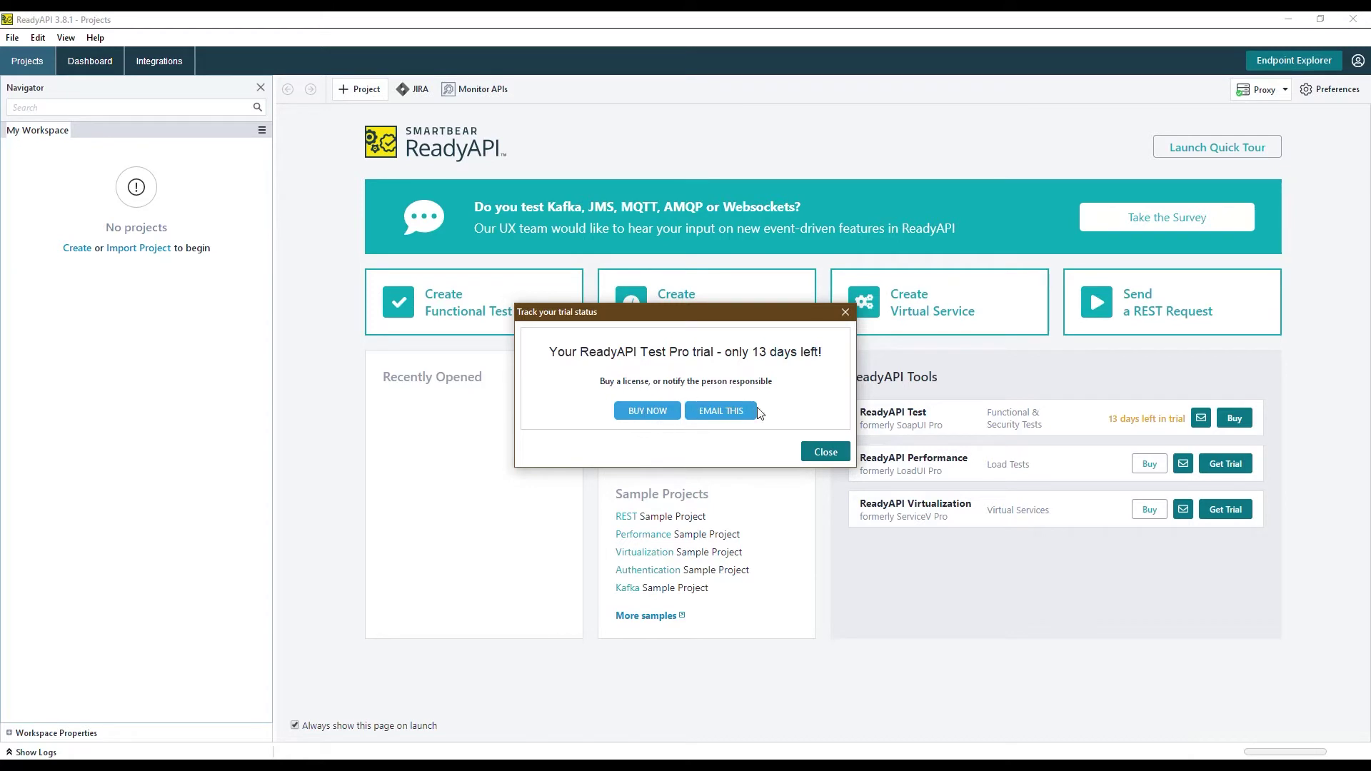
# Step: Dismiss the trial status notice and decline the sample project tour
pyautogui.click(825, 452)
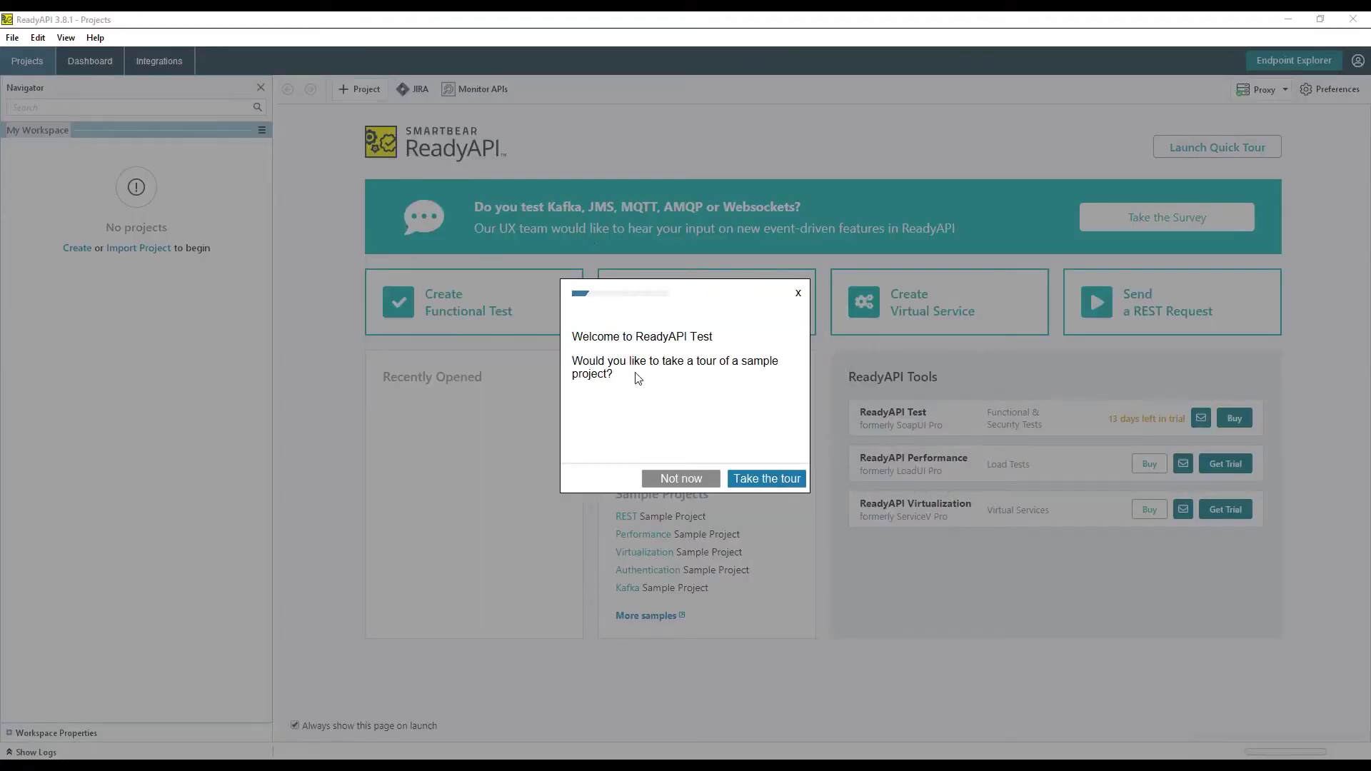
pyautogui.click(703, 474)
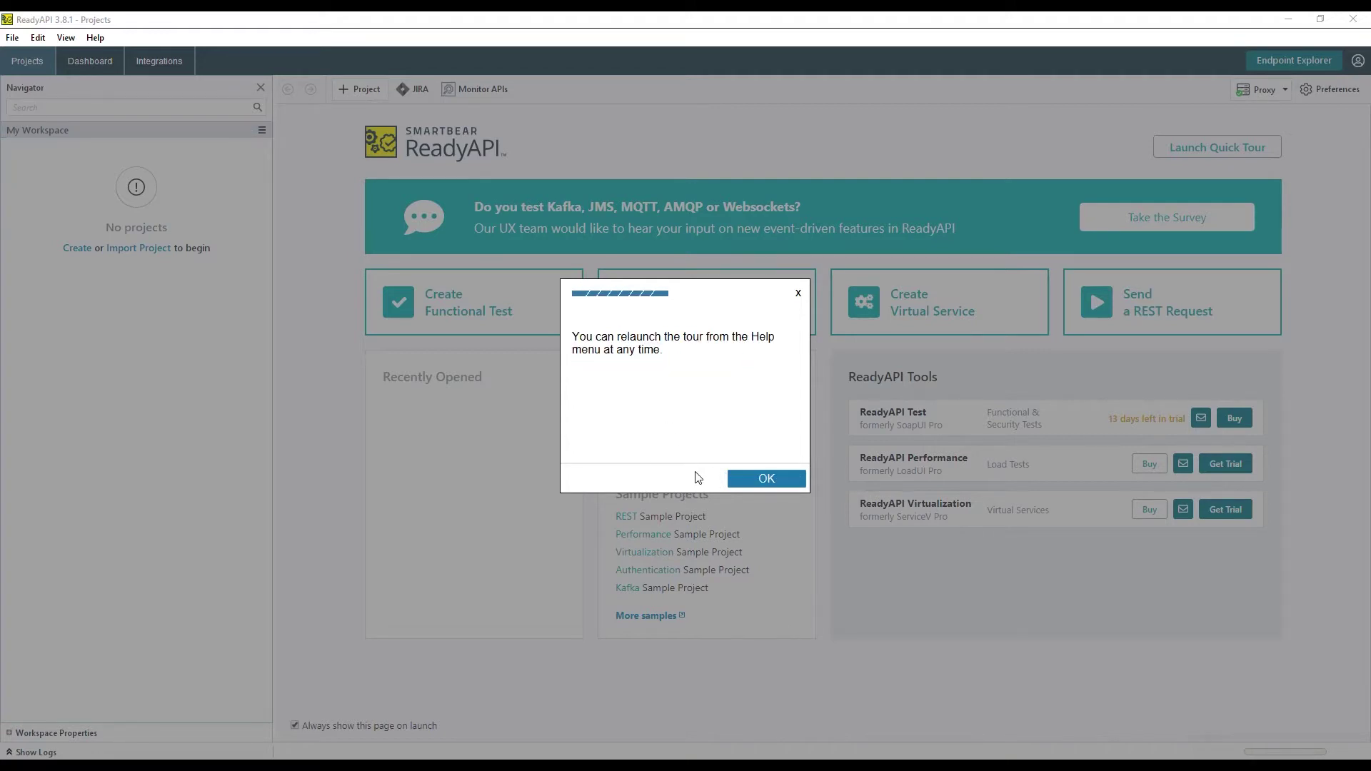
pyautogui.click(761, 481)
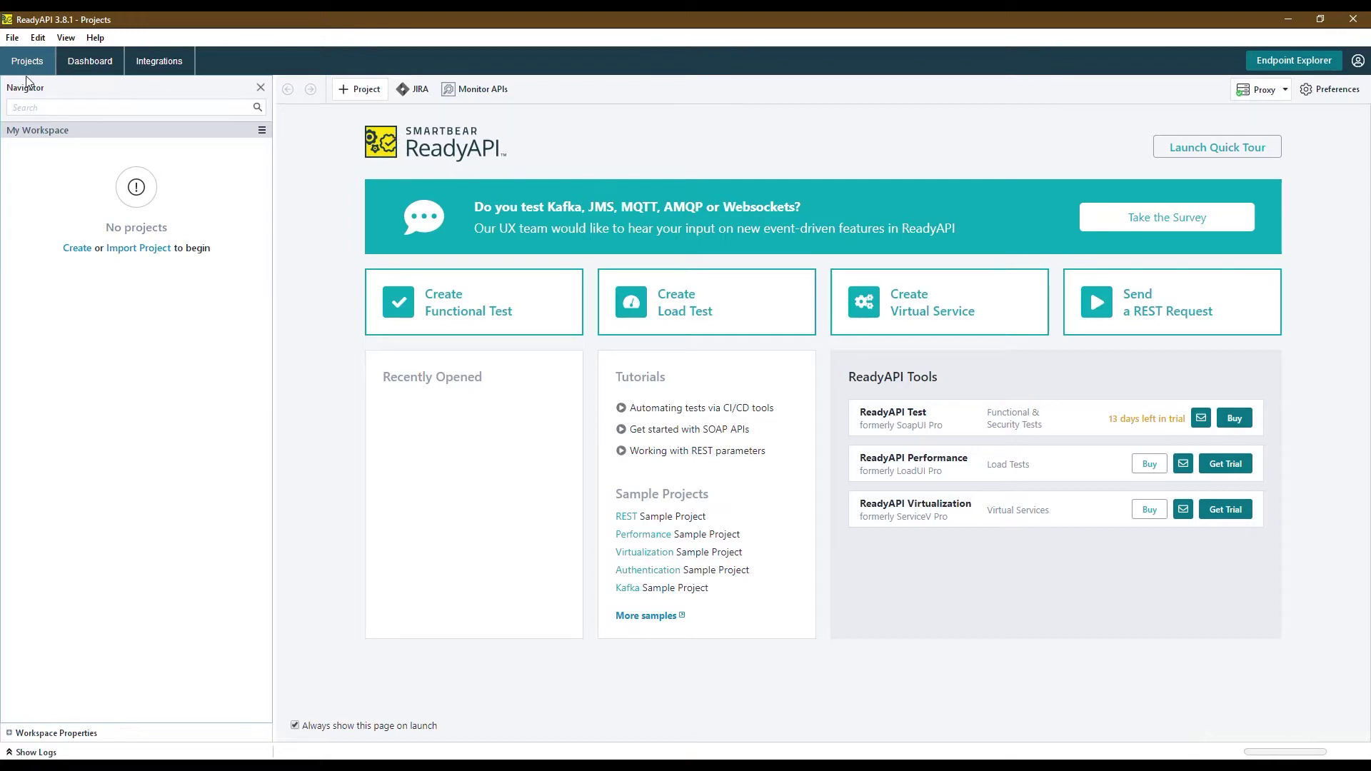
# Step: Look over the Dashboard tiles and the available and installed integrations, and return to the Projects page
pyautogui.click(91, 70)
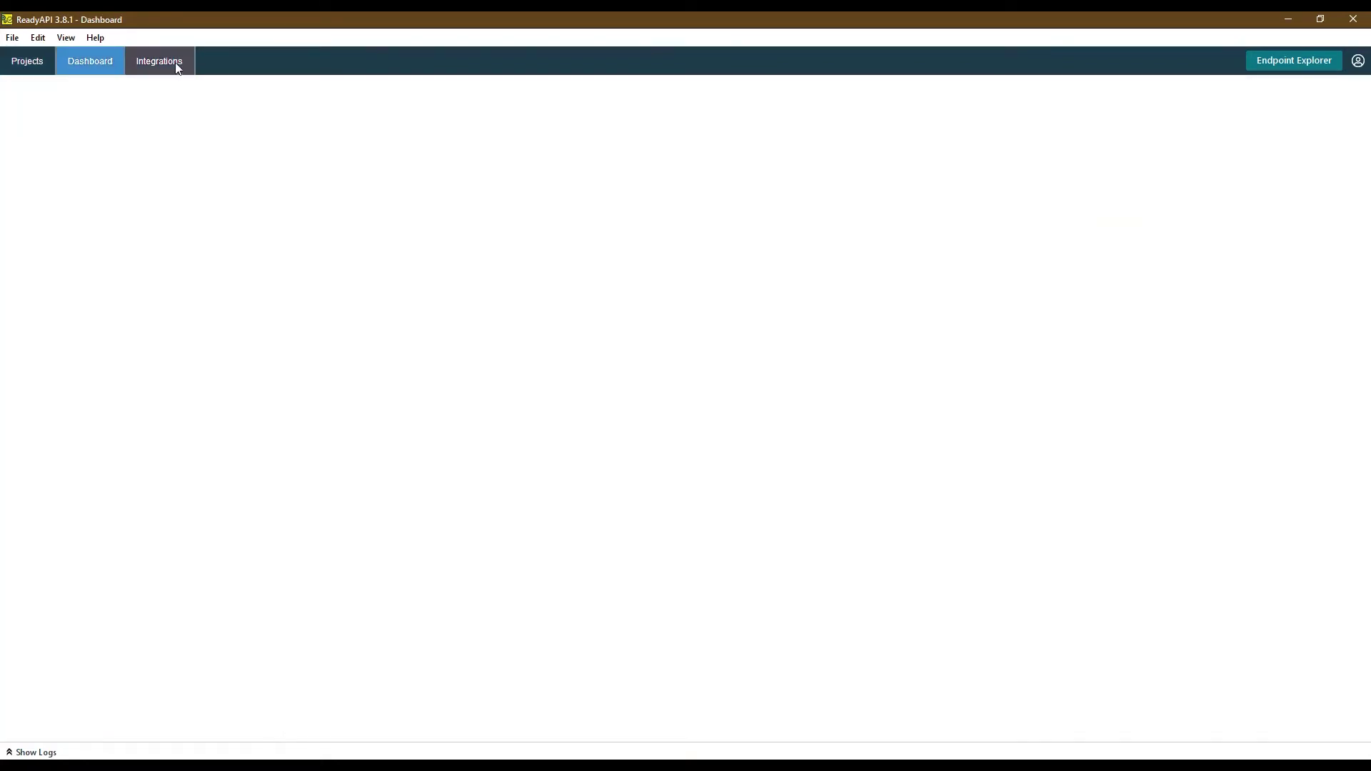
pyautogui.click(170, 71)
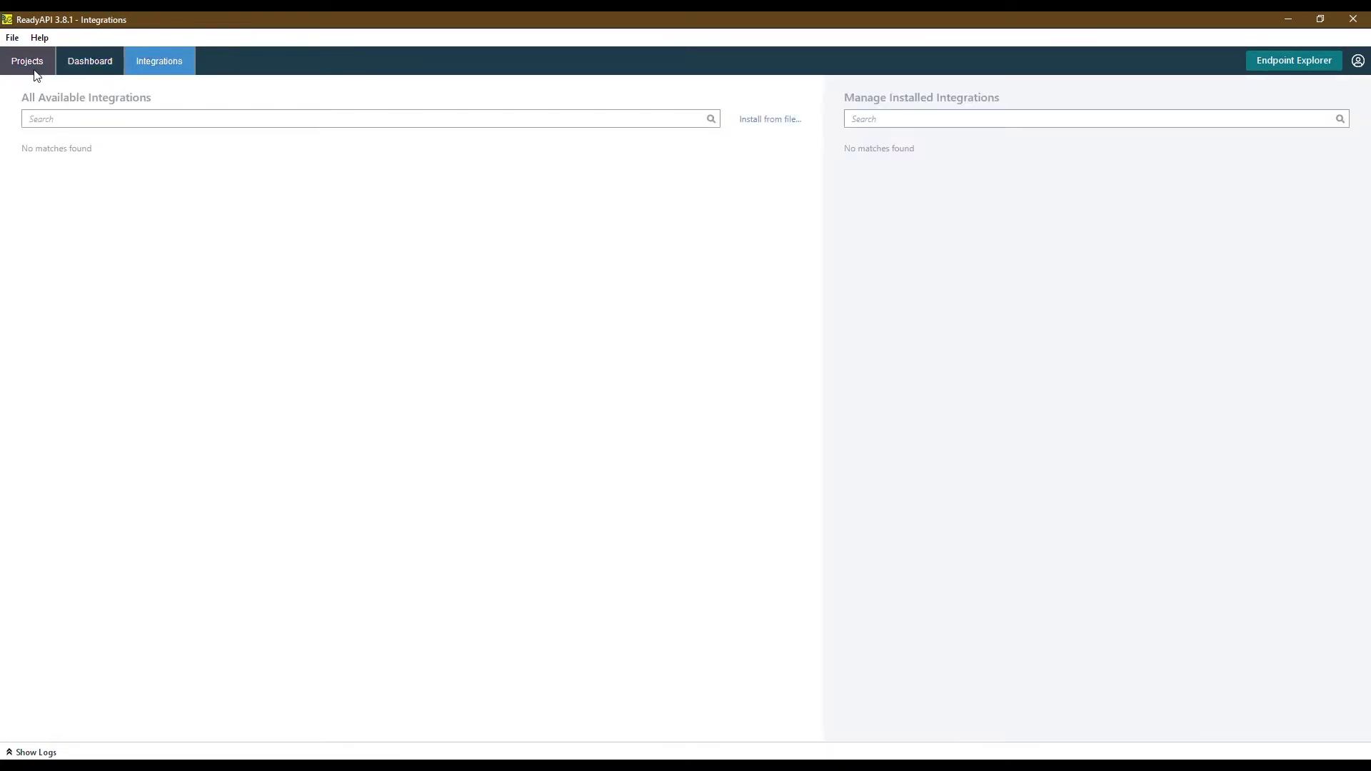
pyautogui.click(35, 70)
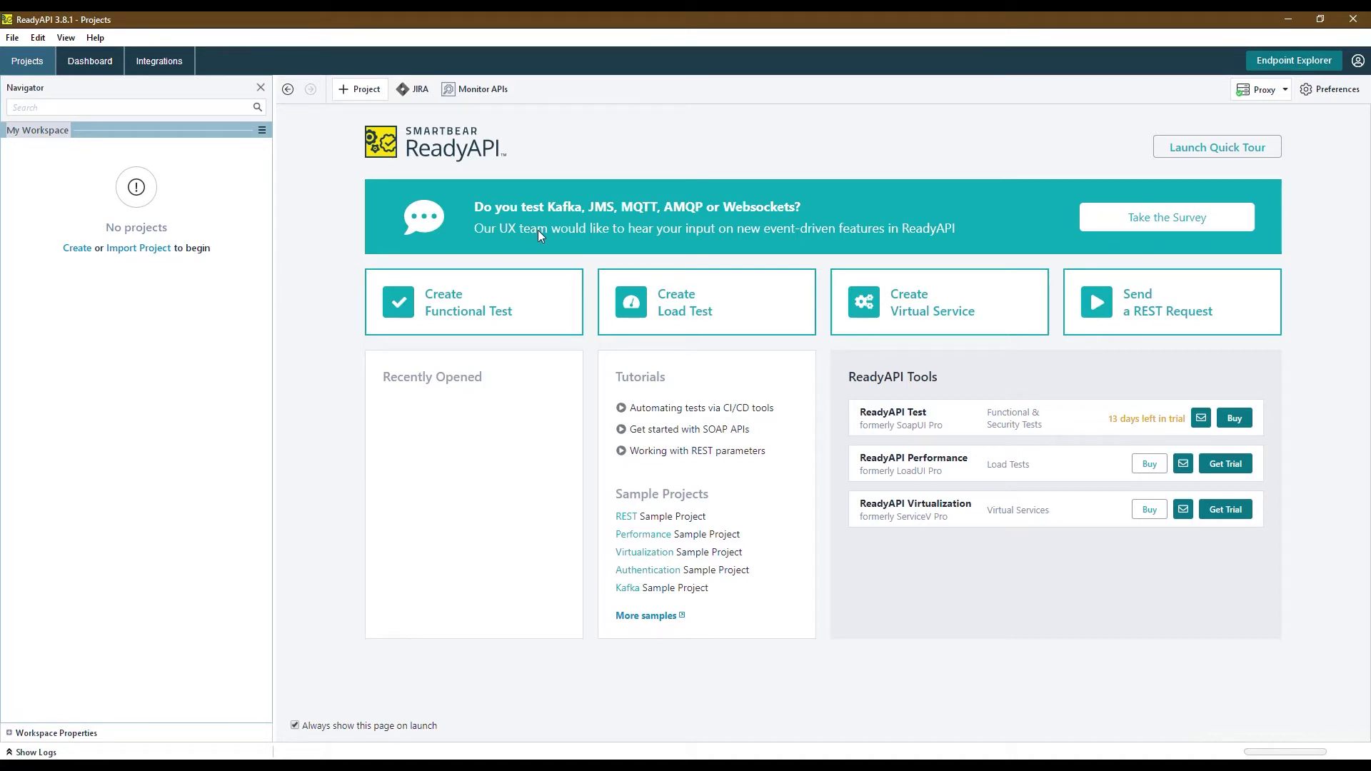
pyautogui.click(90, 61)
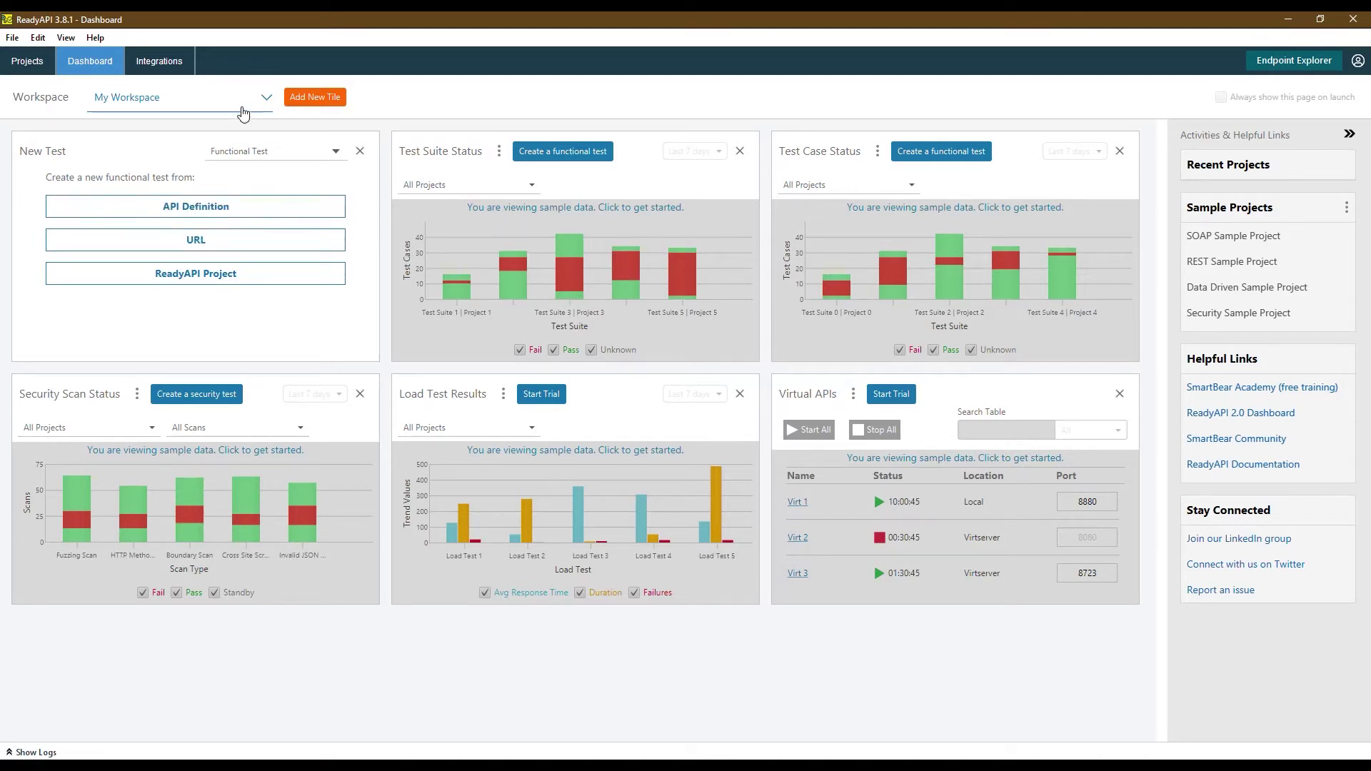
pyautogui.click(591, 266)
pyautogui.click(815, 220)
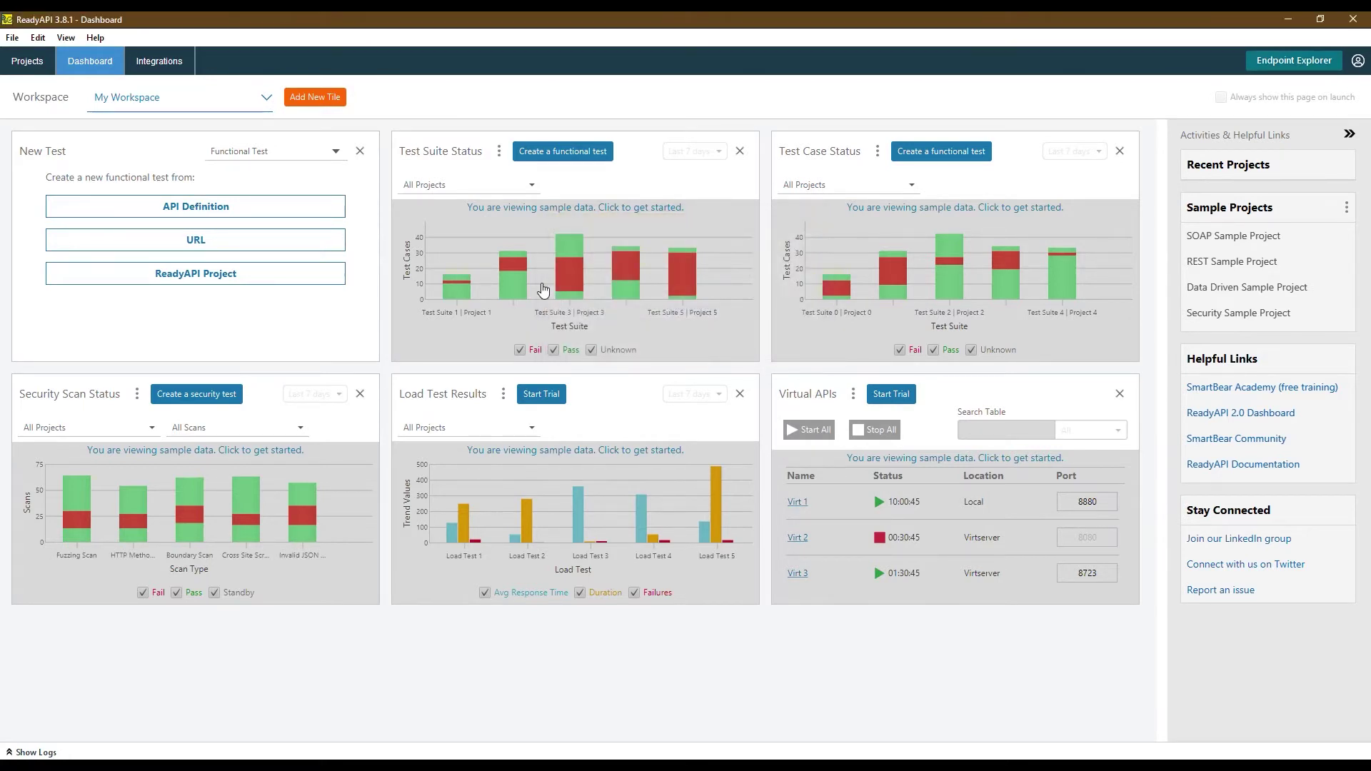
pyautogui.click(156, 72)
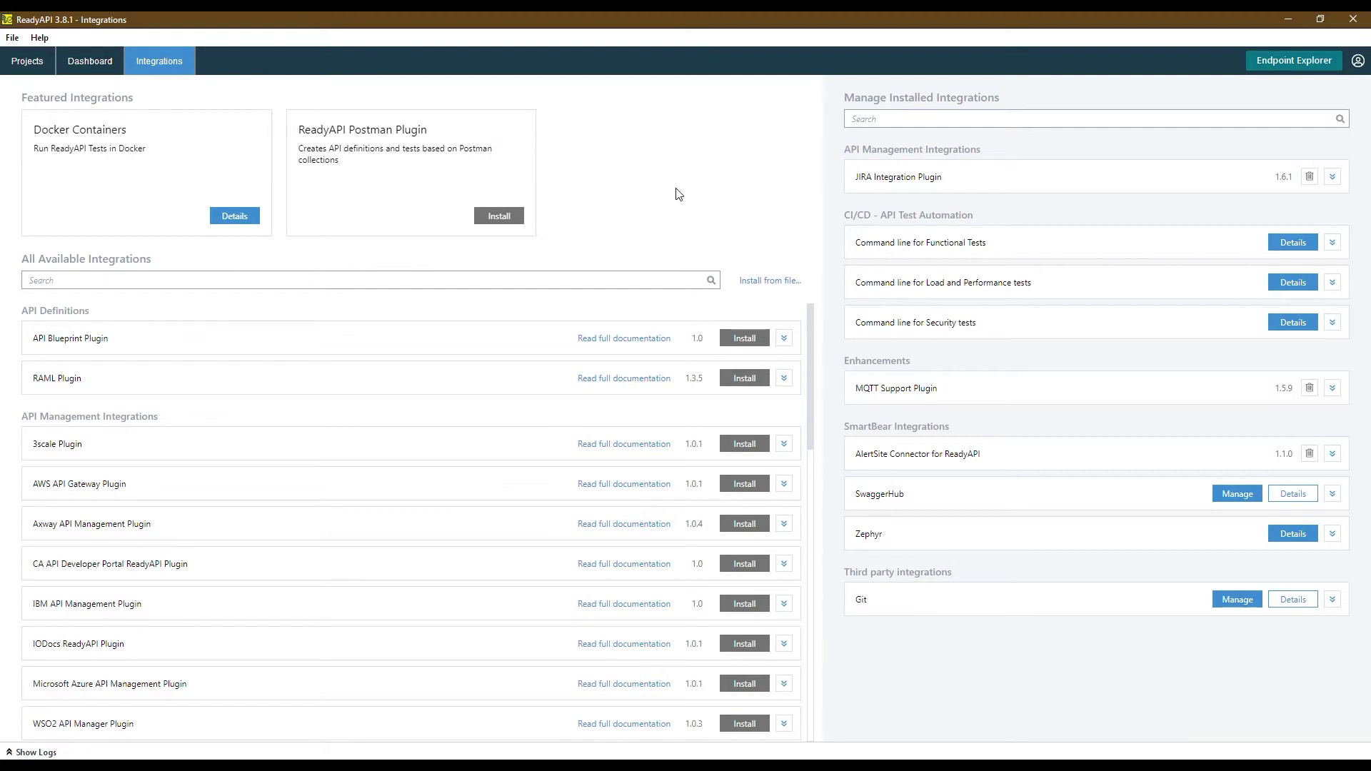
pyautogui.scroll(-15, 378, 454)
pyautogui.scroll(15, 419, 533)
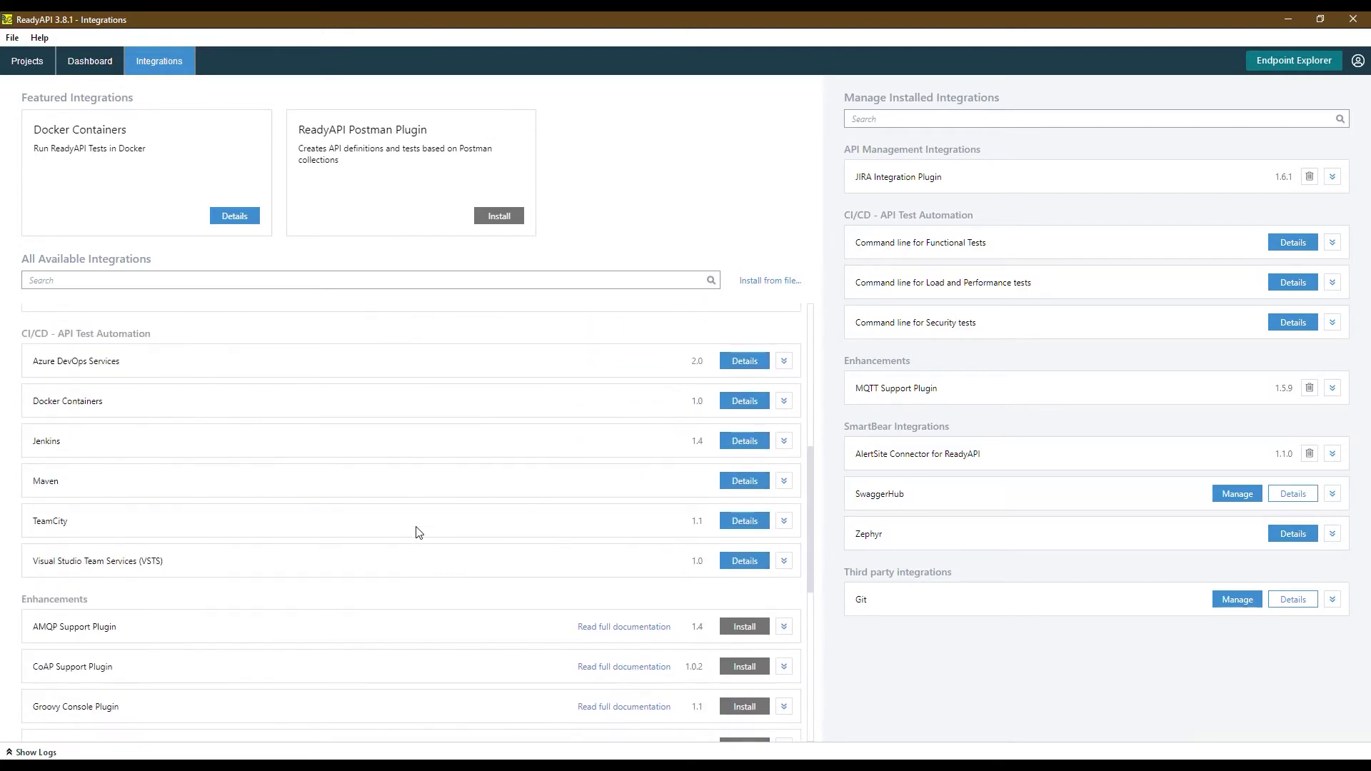
pyautogui.click(29, 68)
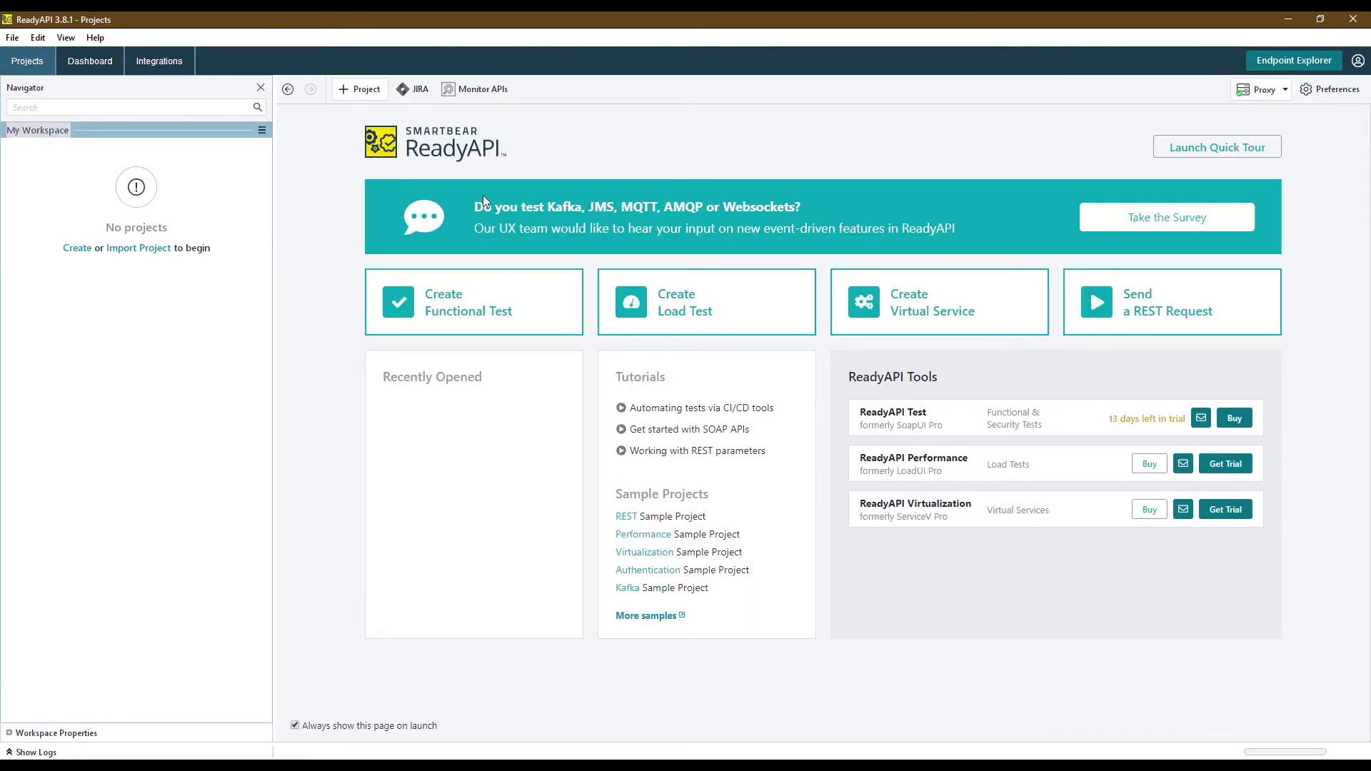
# Step: Create a new empty project in the workspace, cancelling the prompts to save it as an XML file
pyautogui.click(364, 89)
pyautogui.click(355, 89)
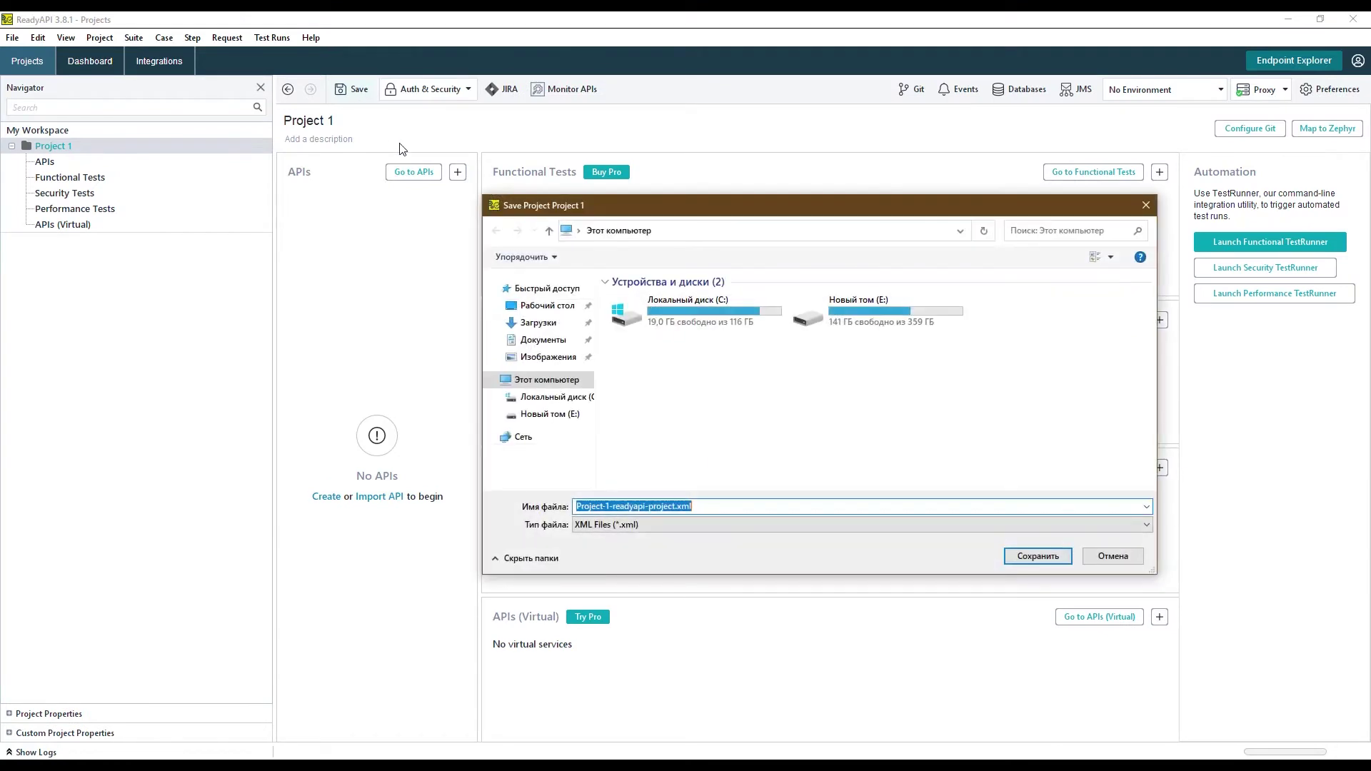
pyautogui.click(1147, 205)
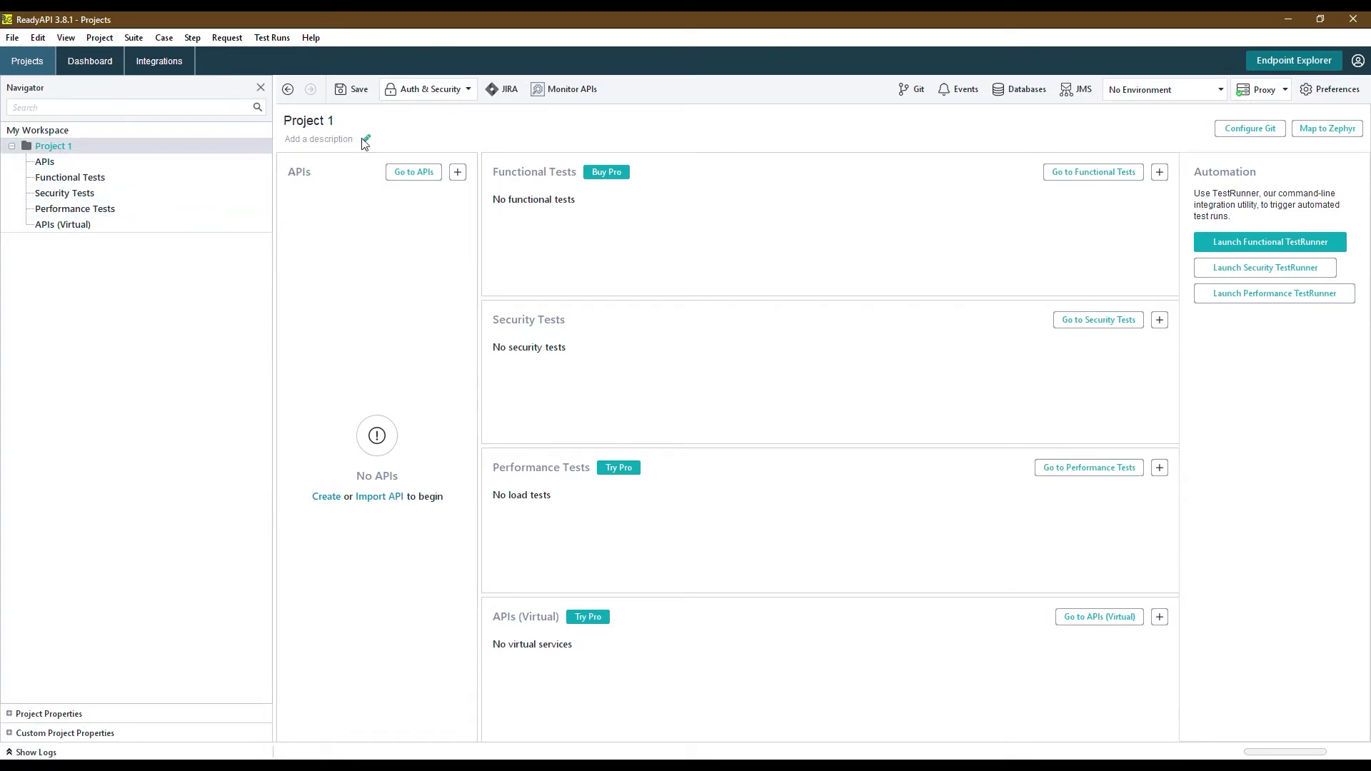
pyautogui.click(352, 91)
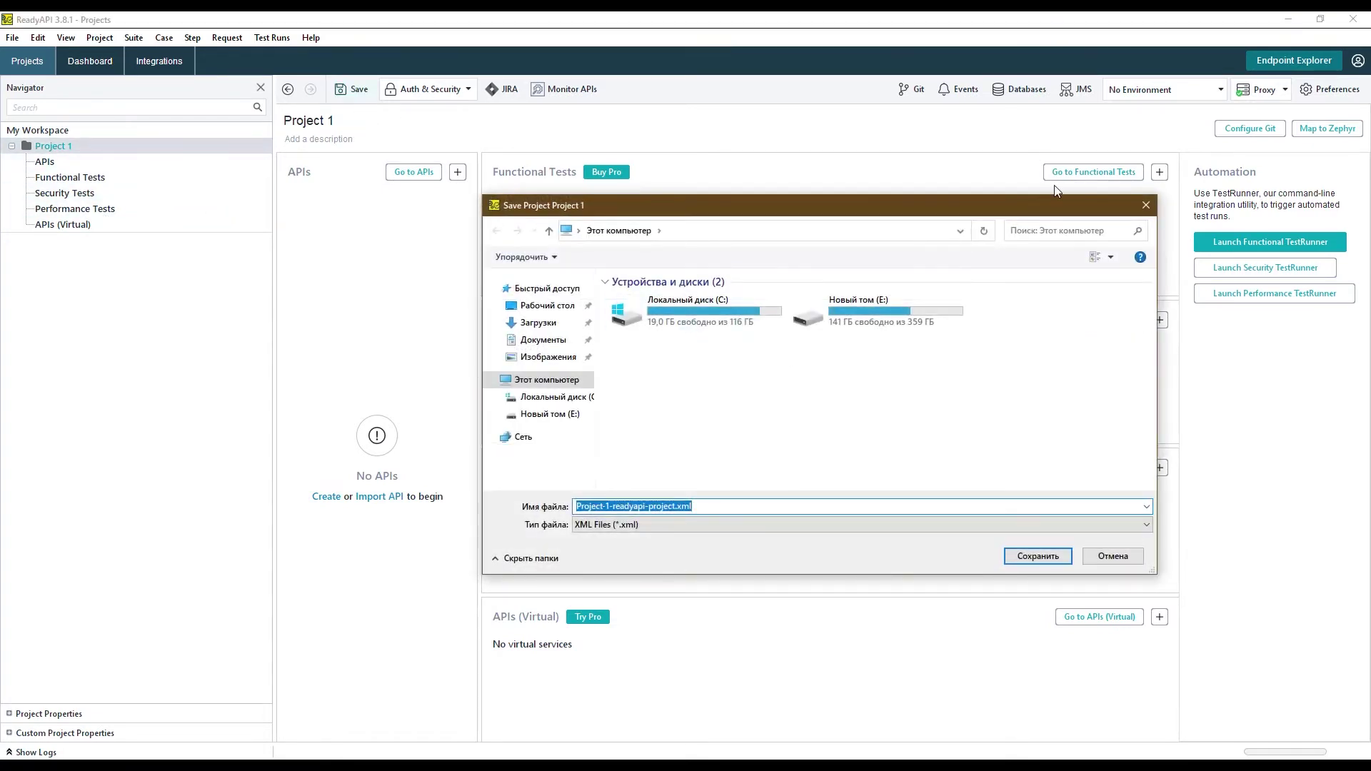
pyautogui.click(1147, 206)
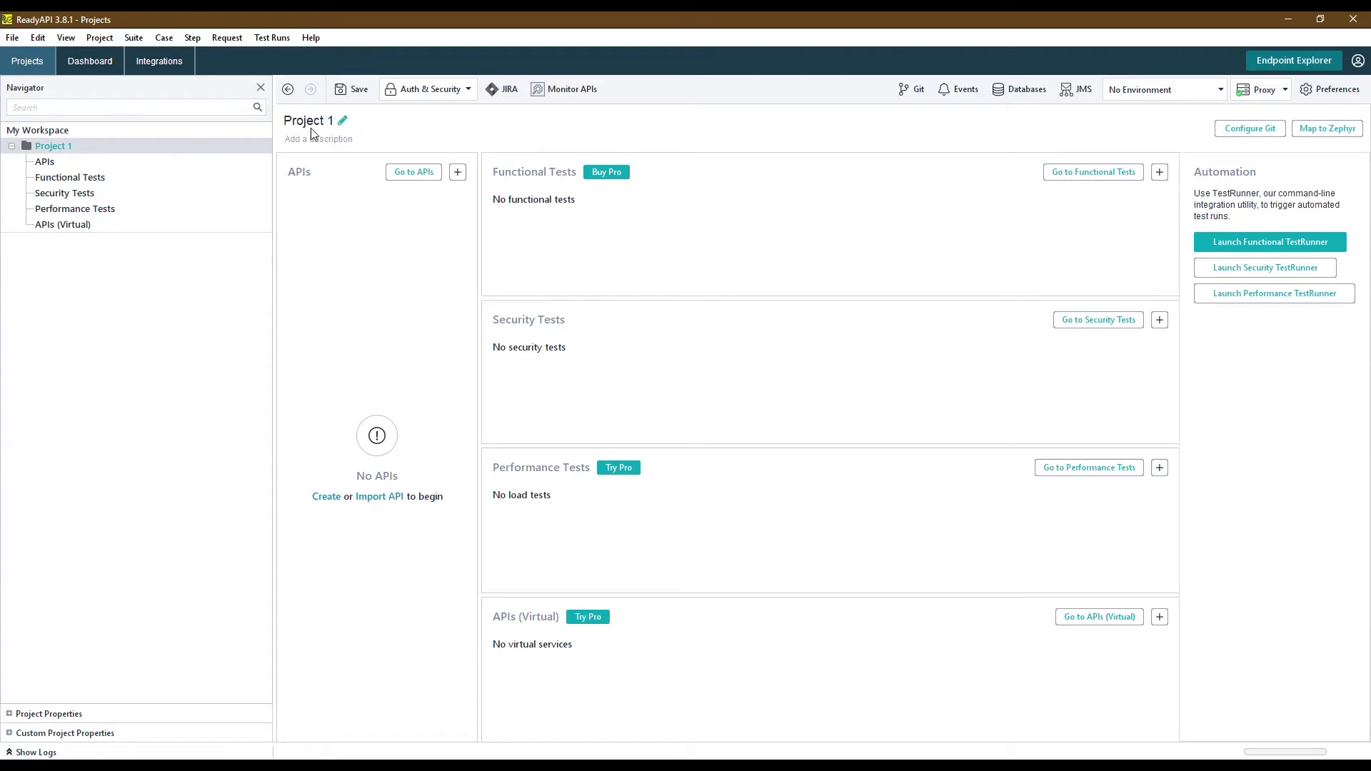
# Step: Rename the new project to Test, leaving its description empty
pyautogui.click(342, 121)
pyautogui.moveTo(636, 318); pyautogui.dragTo(431, 295)
pyautogui.write('Test')
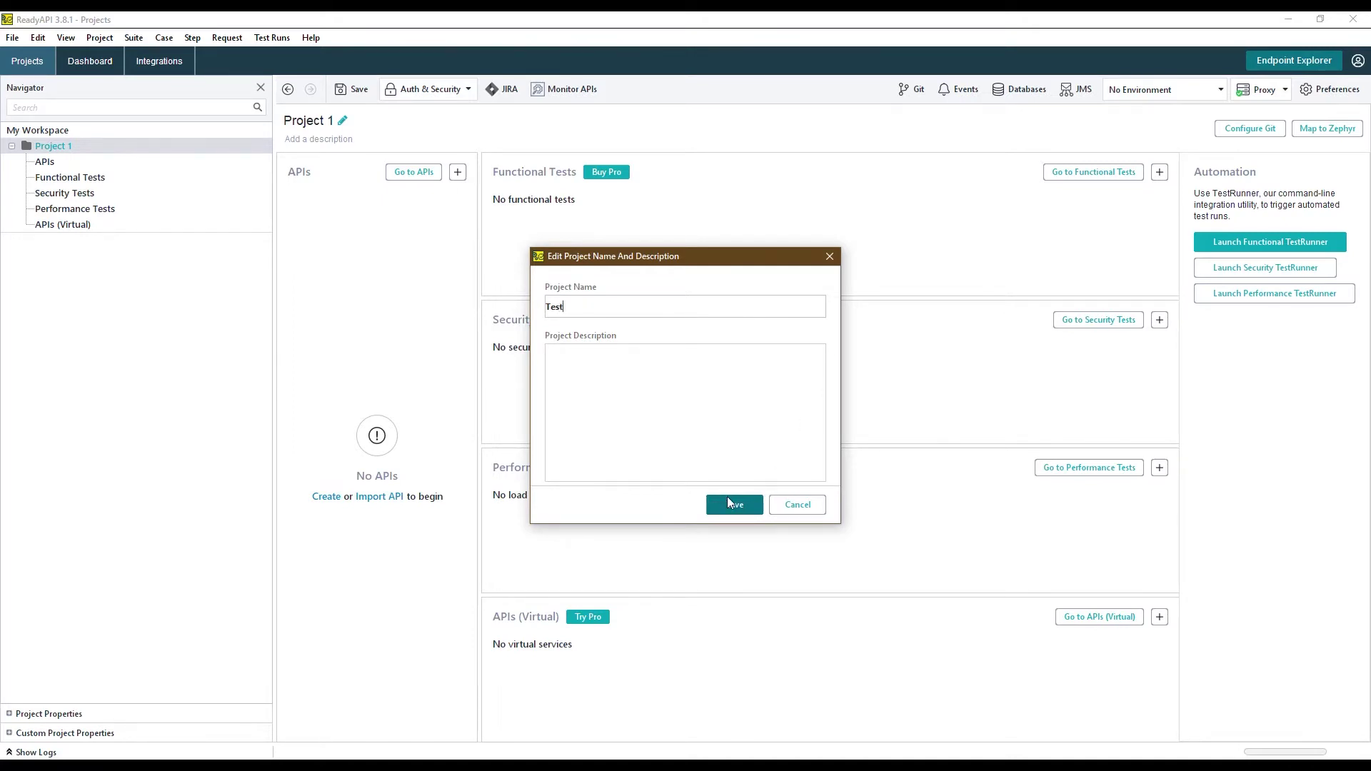
pyautogui.click(730, 505)
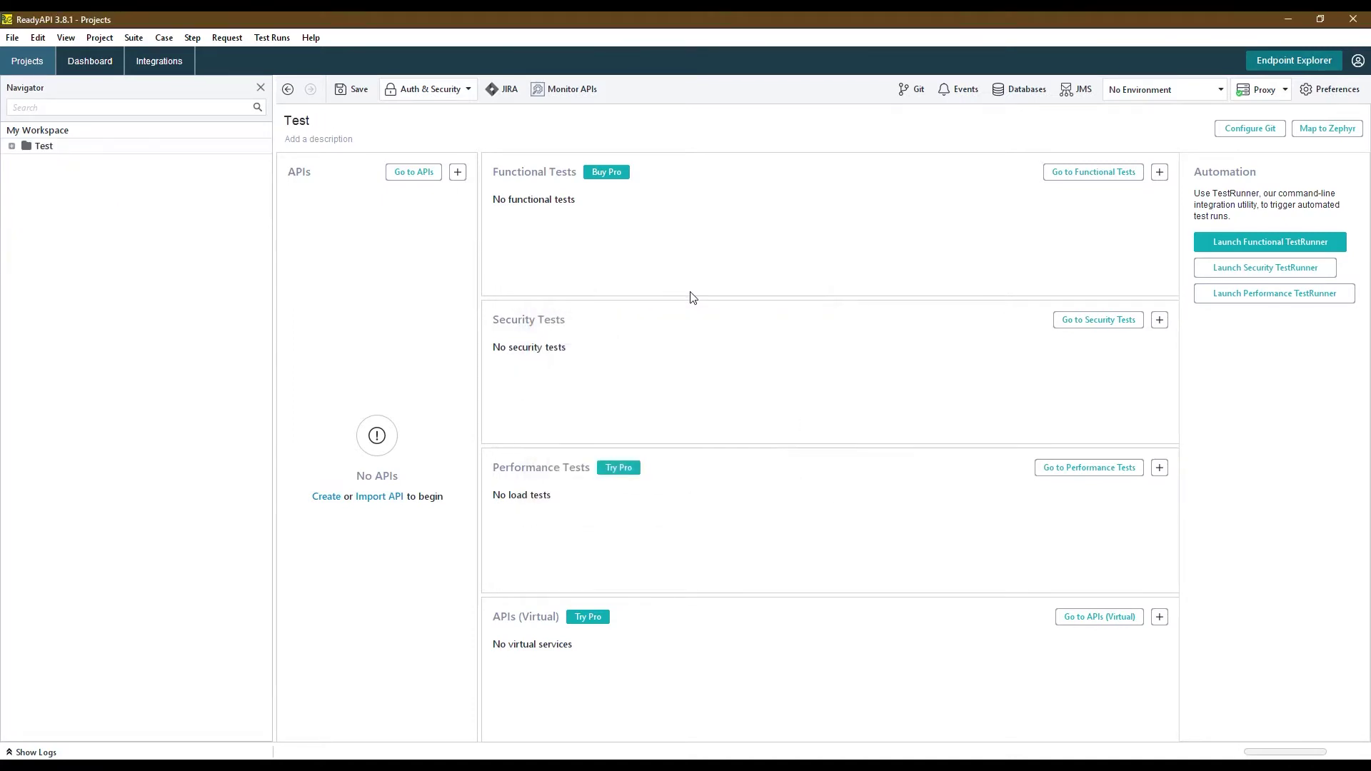
# Step: Expand the Test project, view its Functional Tests section and look through the available commands
pyautogui.click(11, 147)
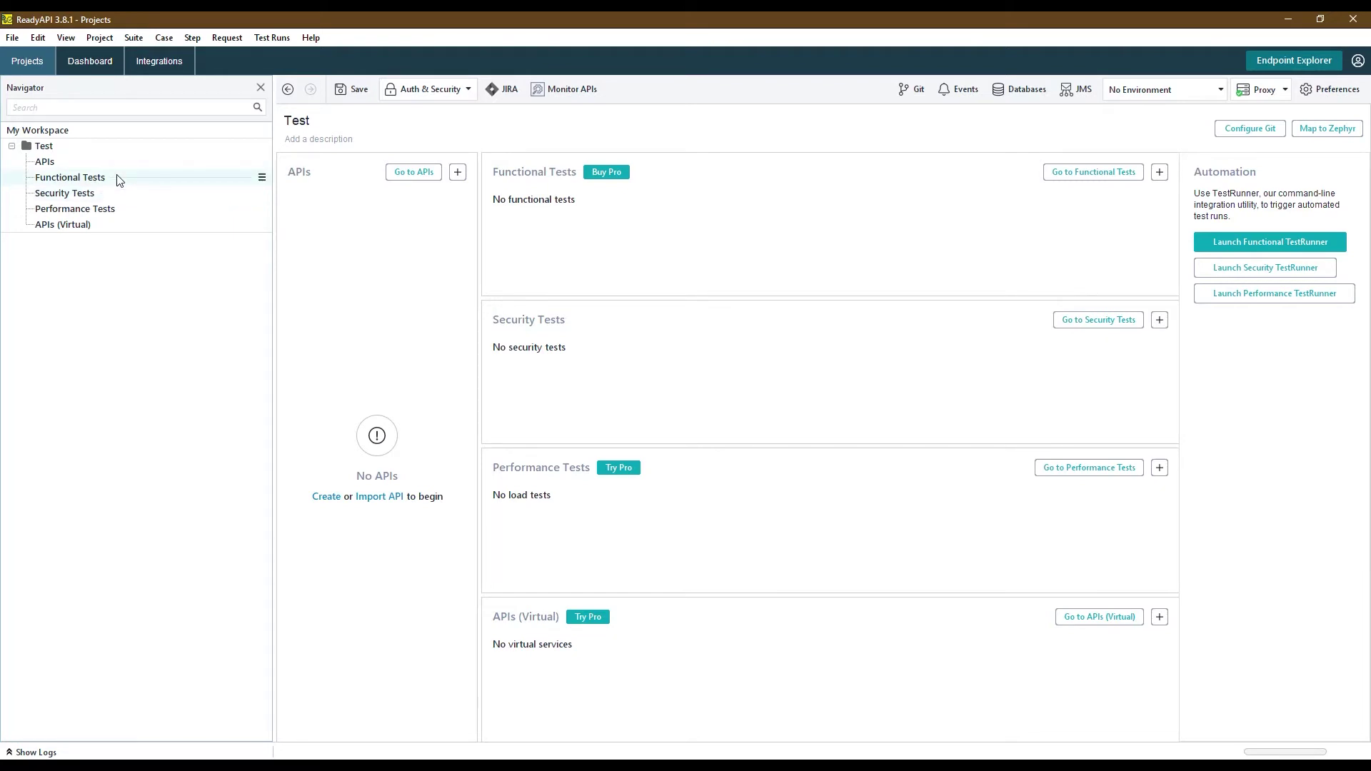
pyautogui.click(59, 180)
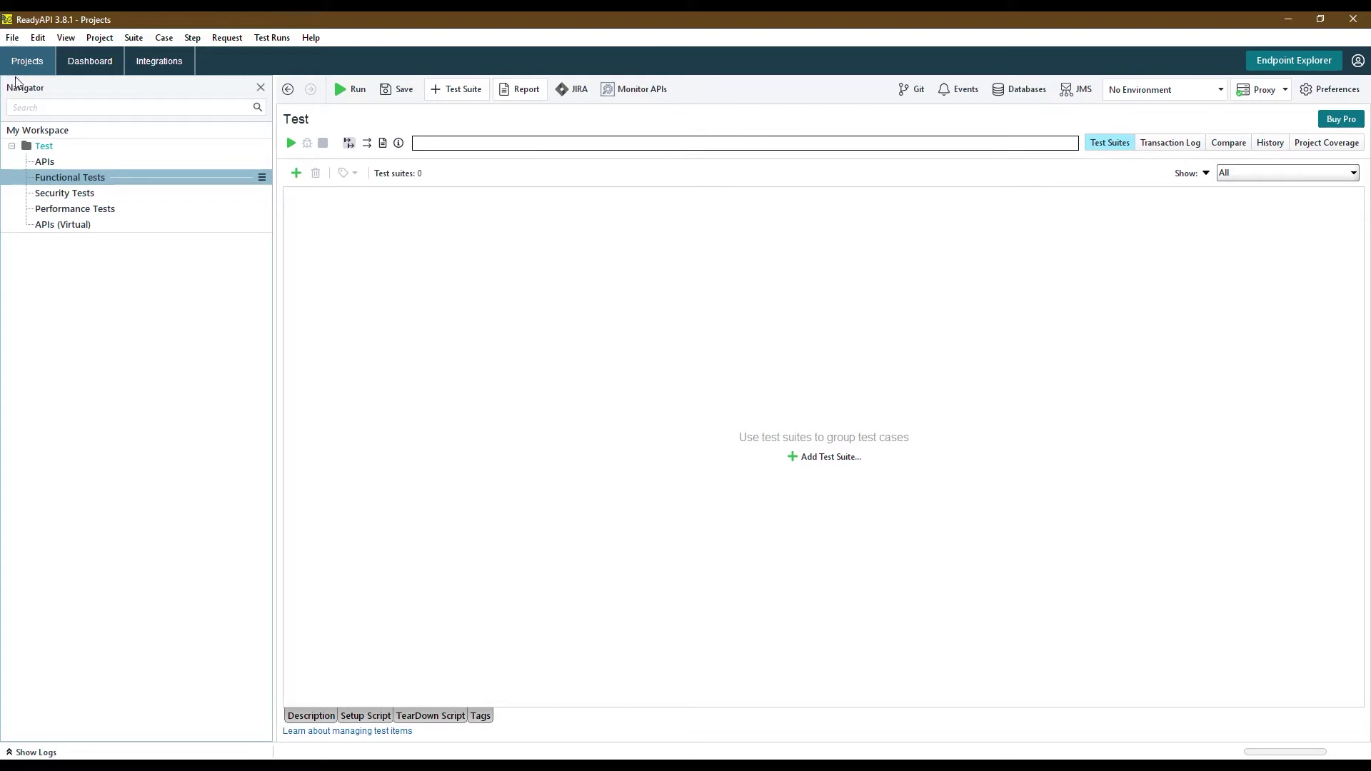
pyautogui.click(14, 39)
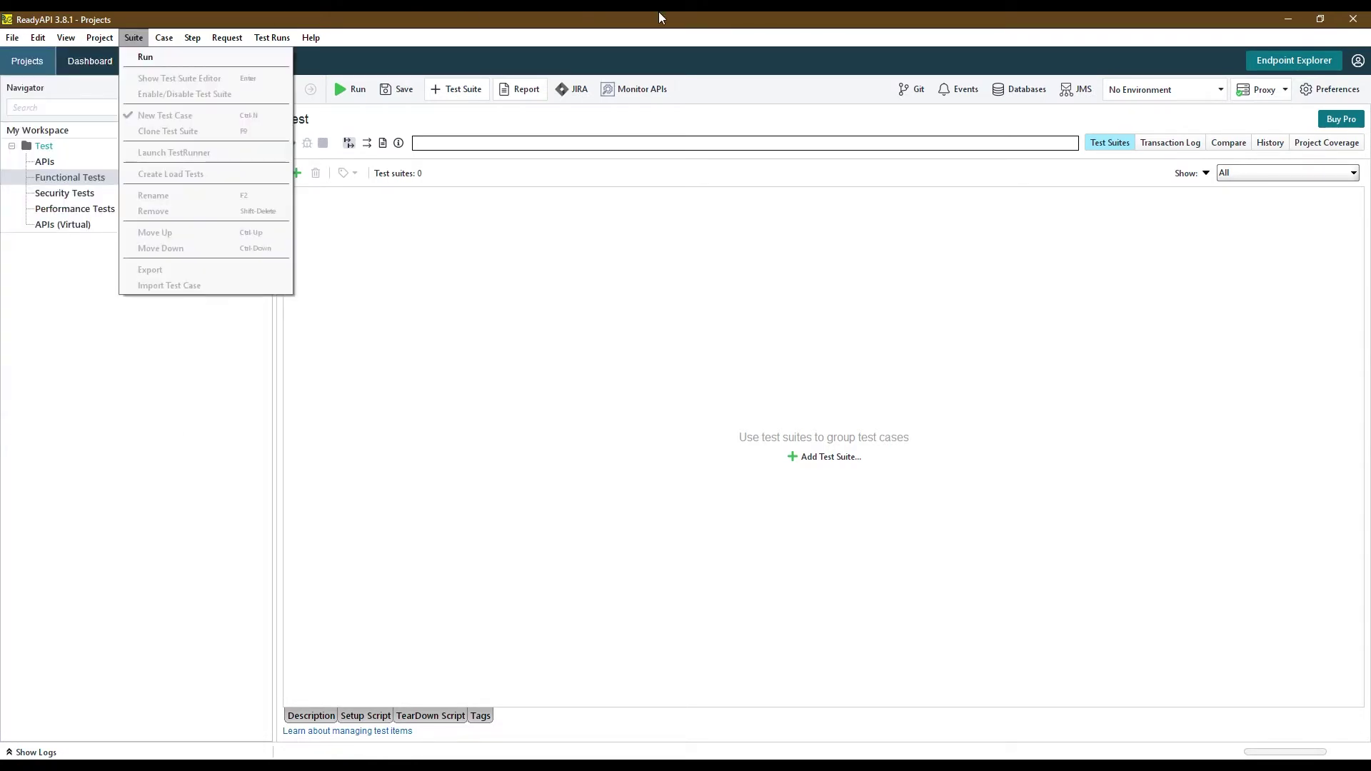
pyautogui.click(431, 19)
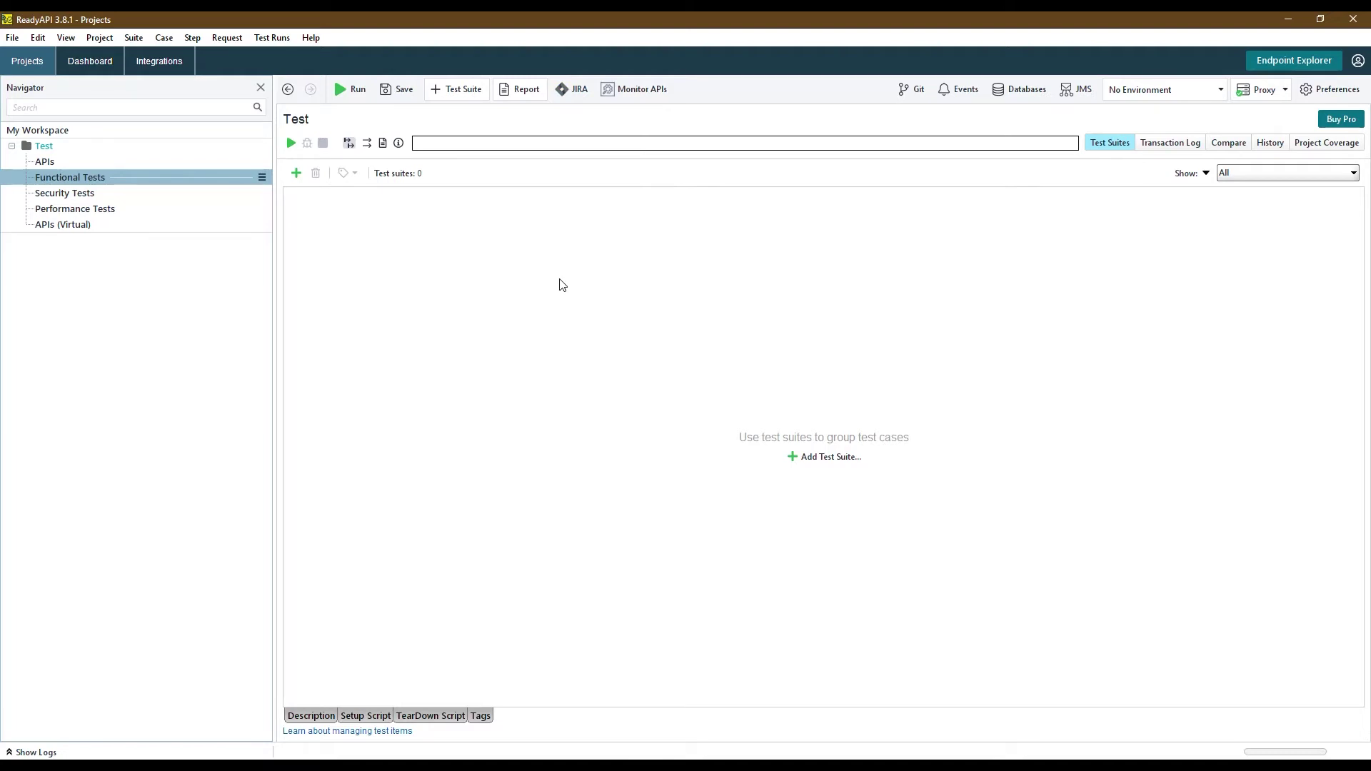
pyautogui.hotkey('alt', 'Tab')
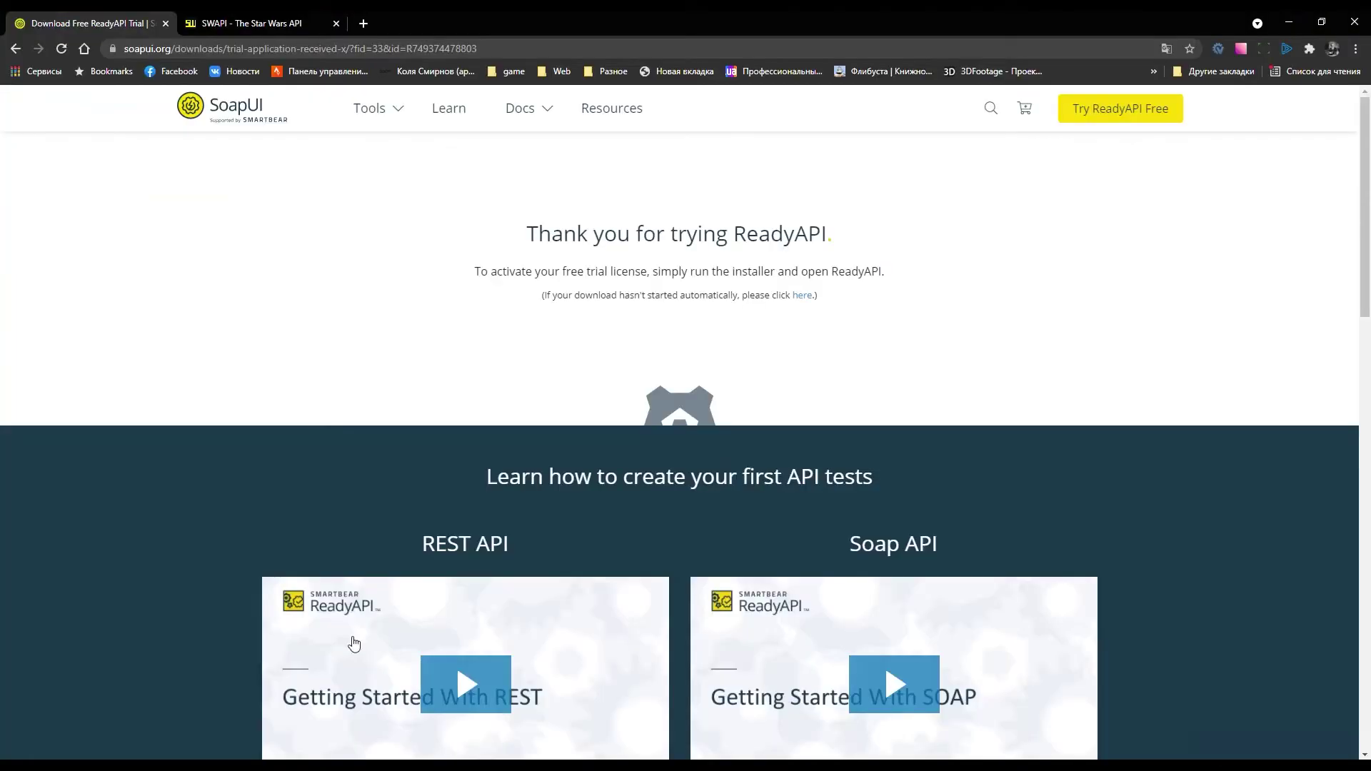
pyautogui.click(300, 23)
pyautogui.scroll(-2, 464, 272)
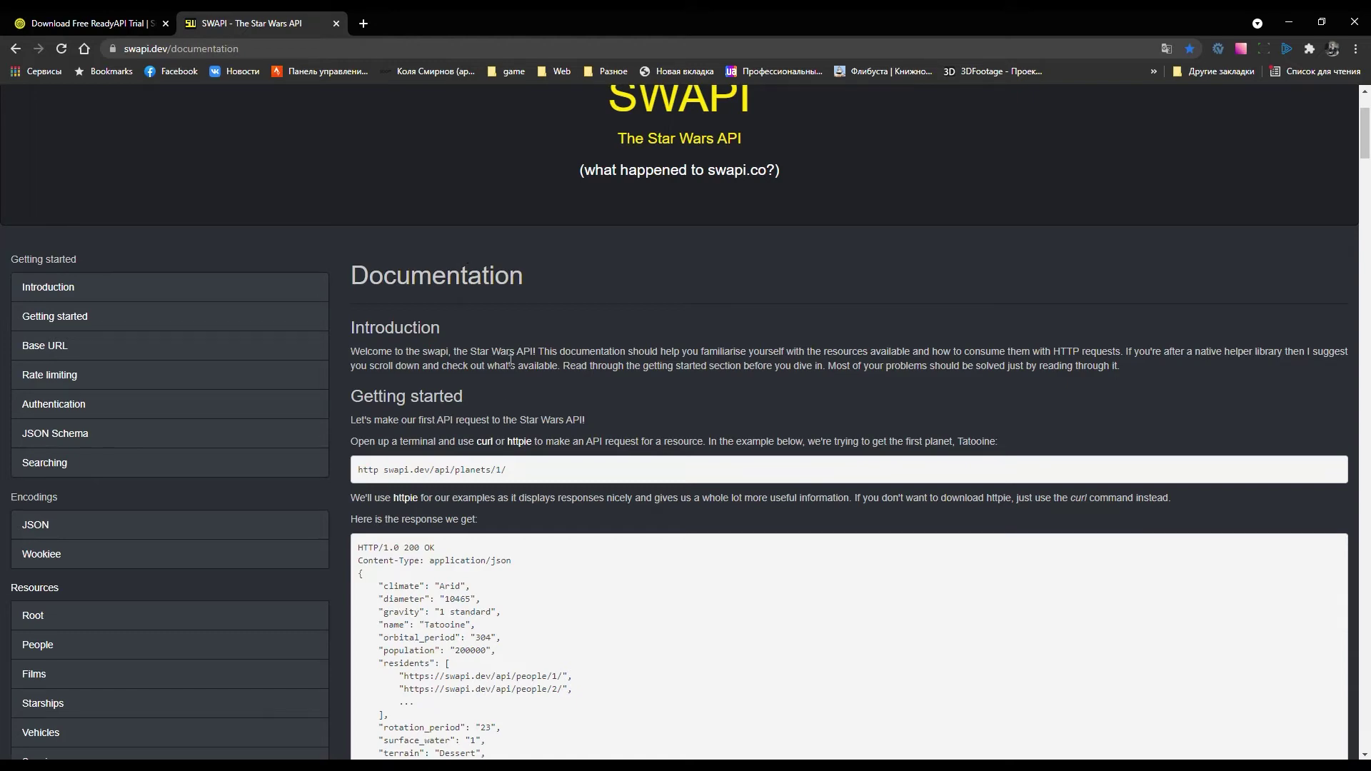
pyautogui.scroll(-3, 515, 362)
pyautogui.scroll(-10, 530, 367)
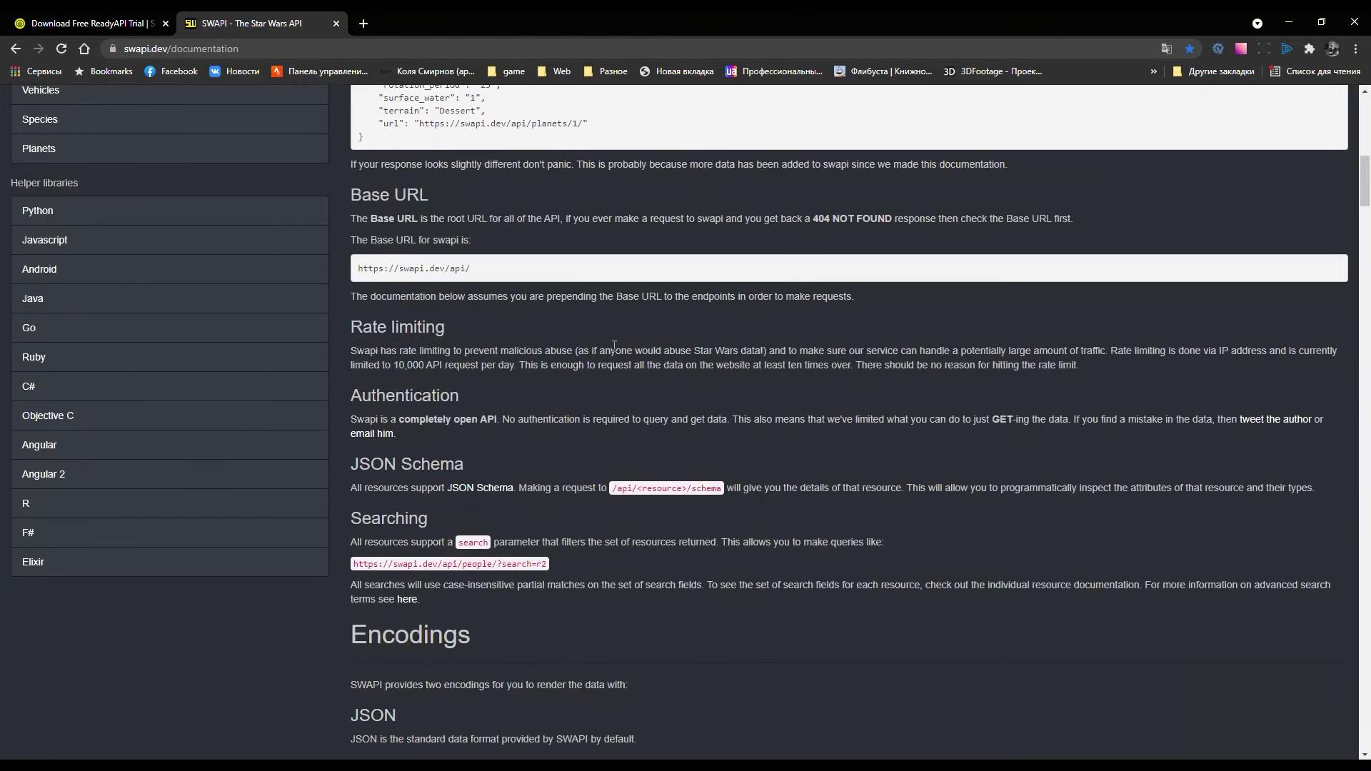
pyautogui.scroll(9, 614, 346)
pyautogui.scroll(4, 314, 366)
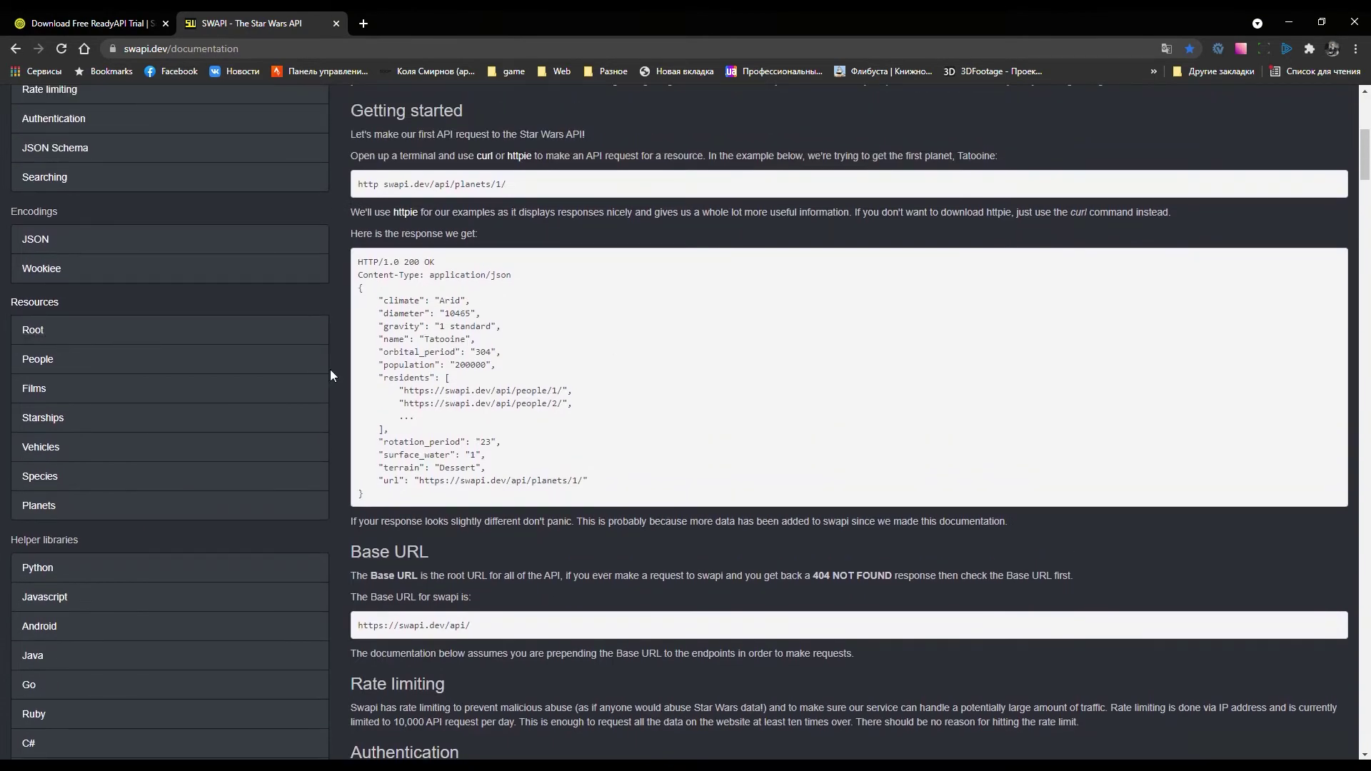
pyautogui.scroll(-15, 504, 421)
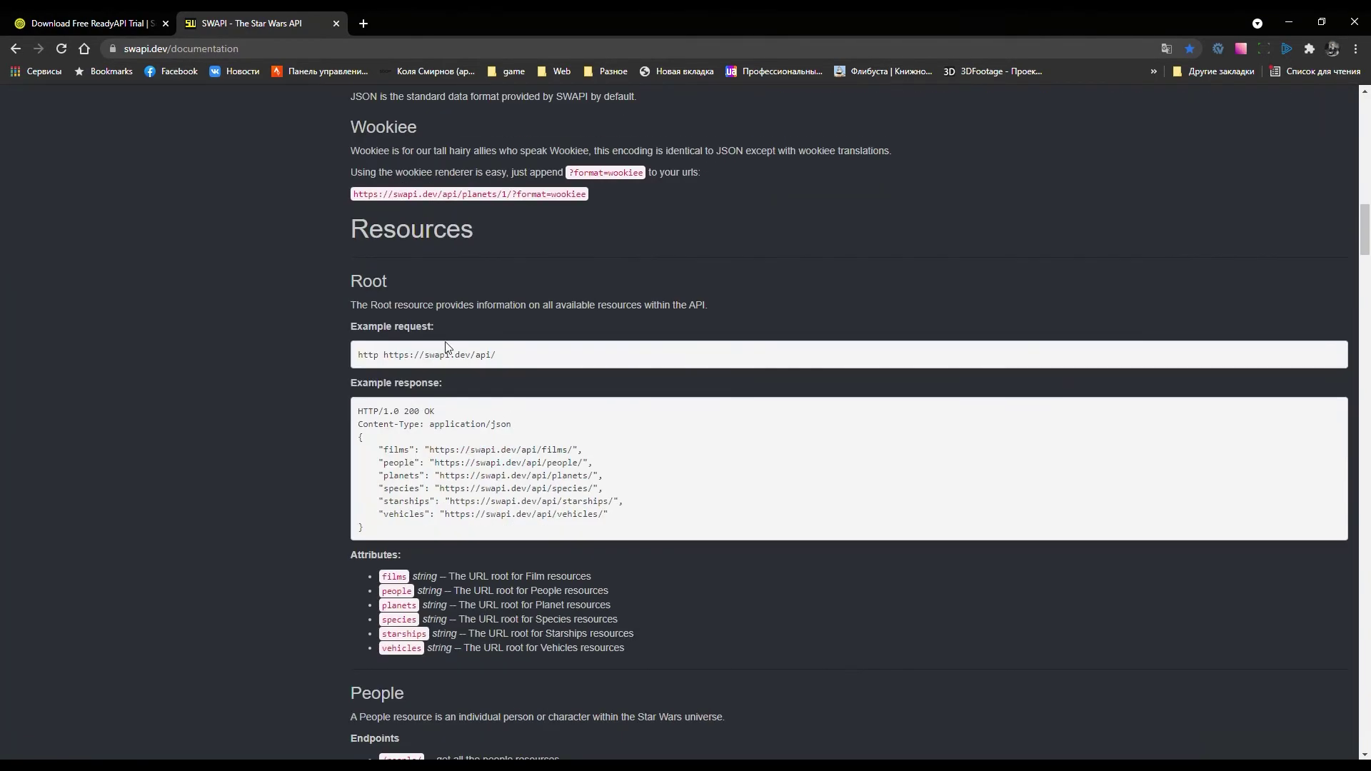
pyautogui.moveTo(521, 356); pyautogui.dragTo(383, 355)
pyautogui.hotkey('ctrl', 'c')
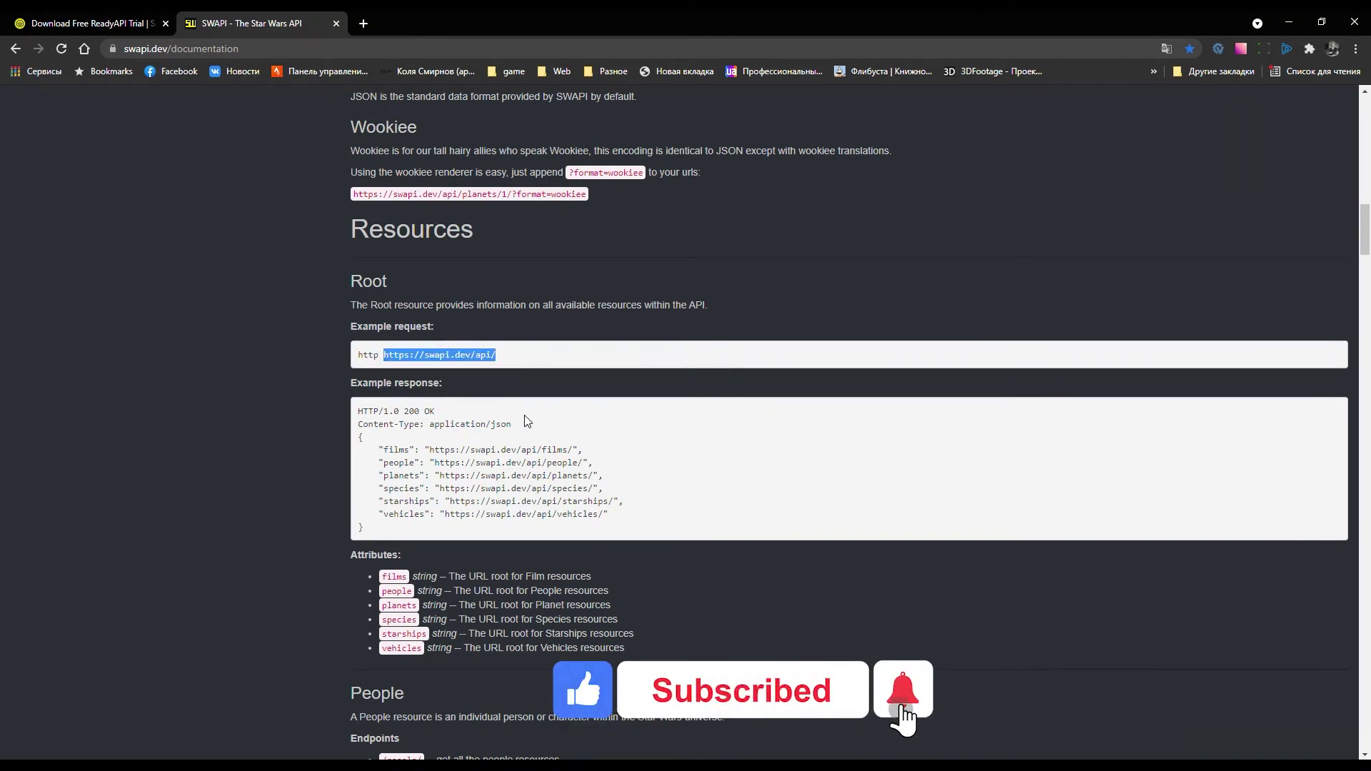
# Step: Switch back to ReadyAPI and start a new functional test based on a REST API endpoint
pyautogui.hotkey('ctrl', 'Tab')
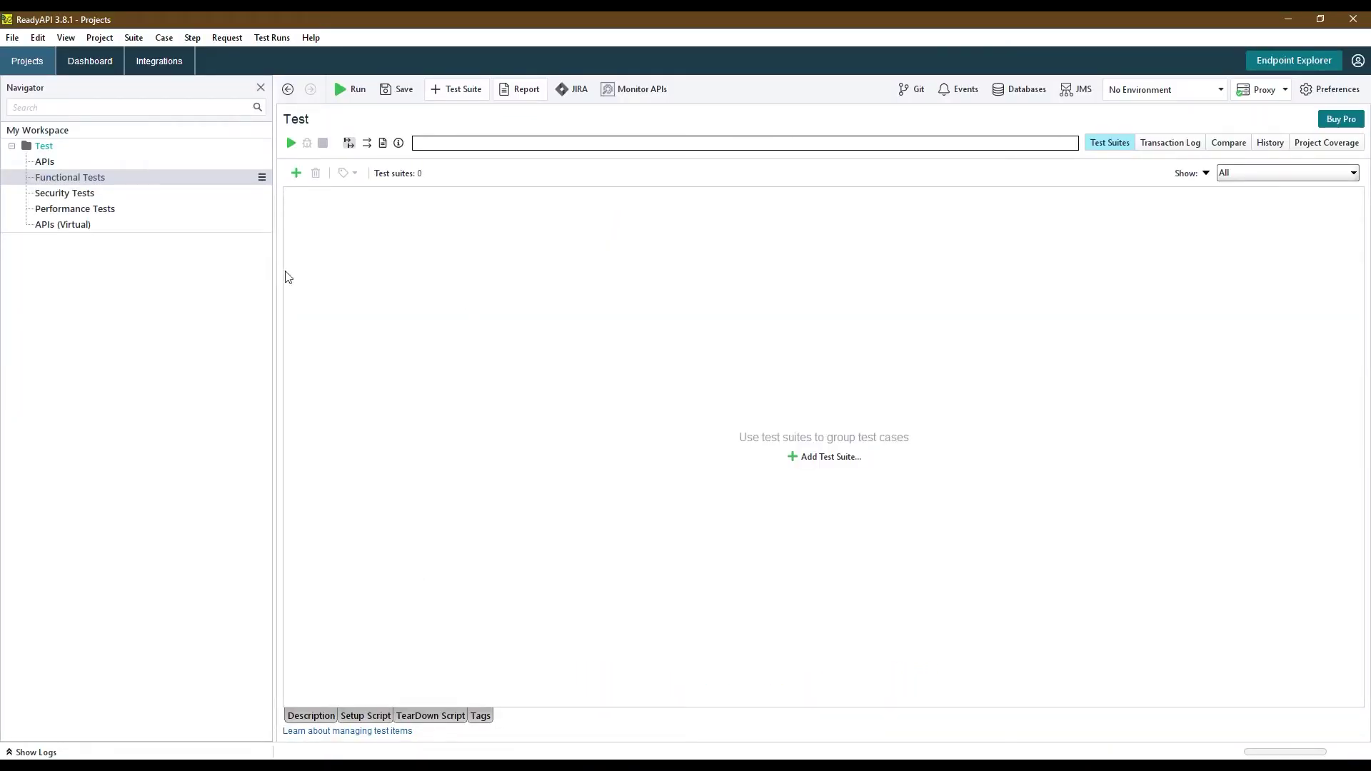
pyautogui.click(94, 163)
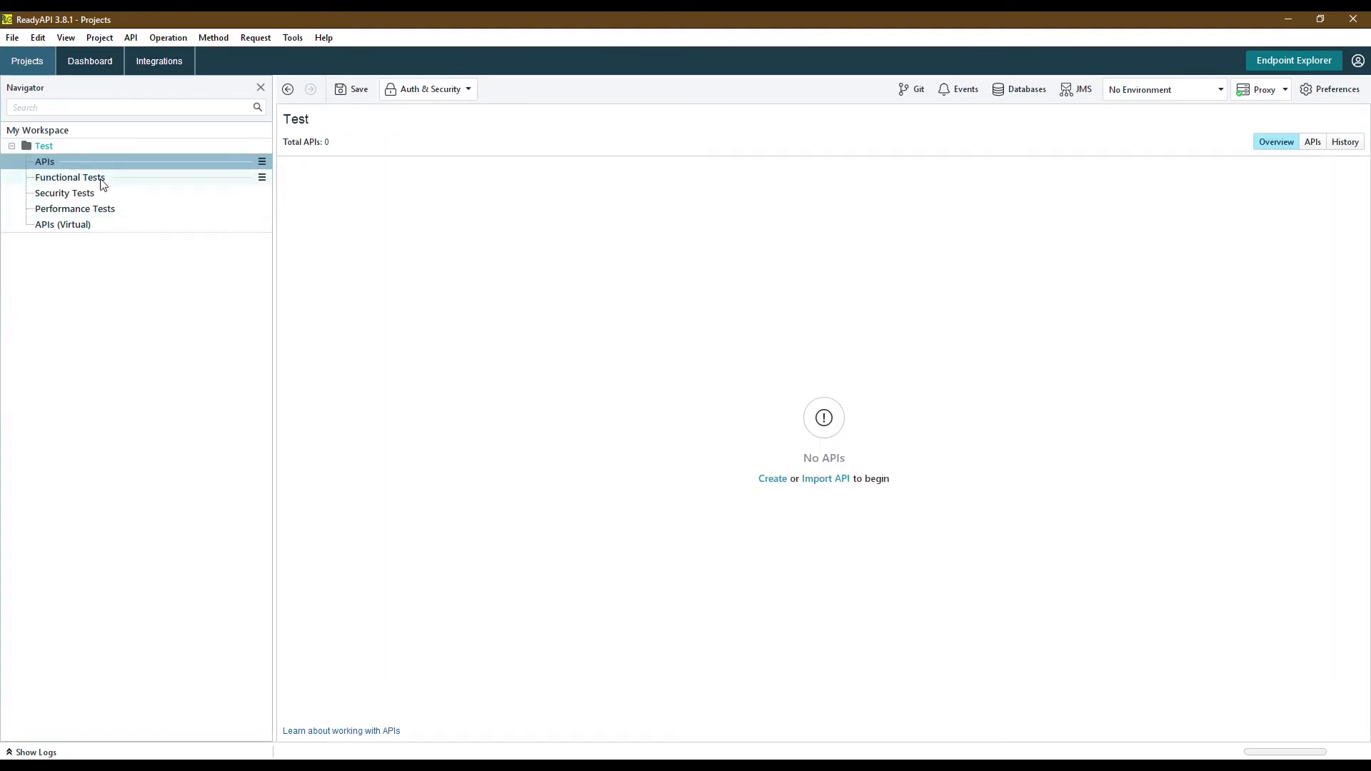
pyautogui.click(12, 38)
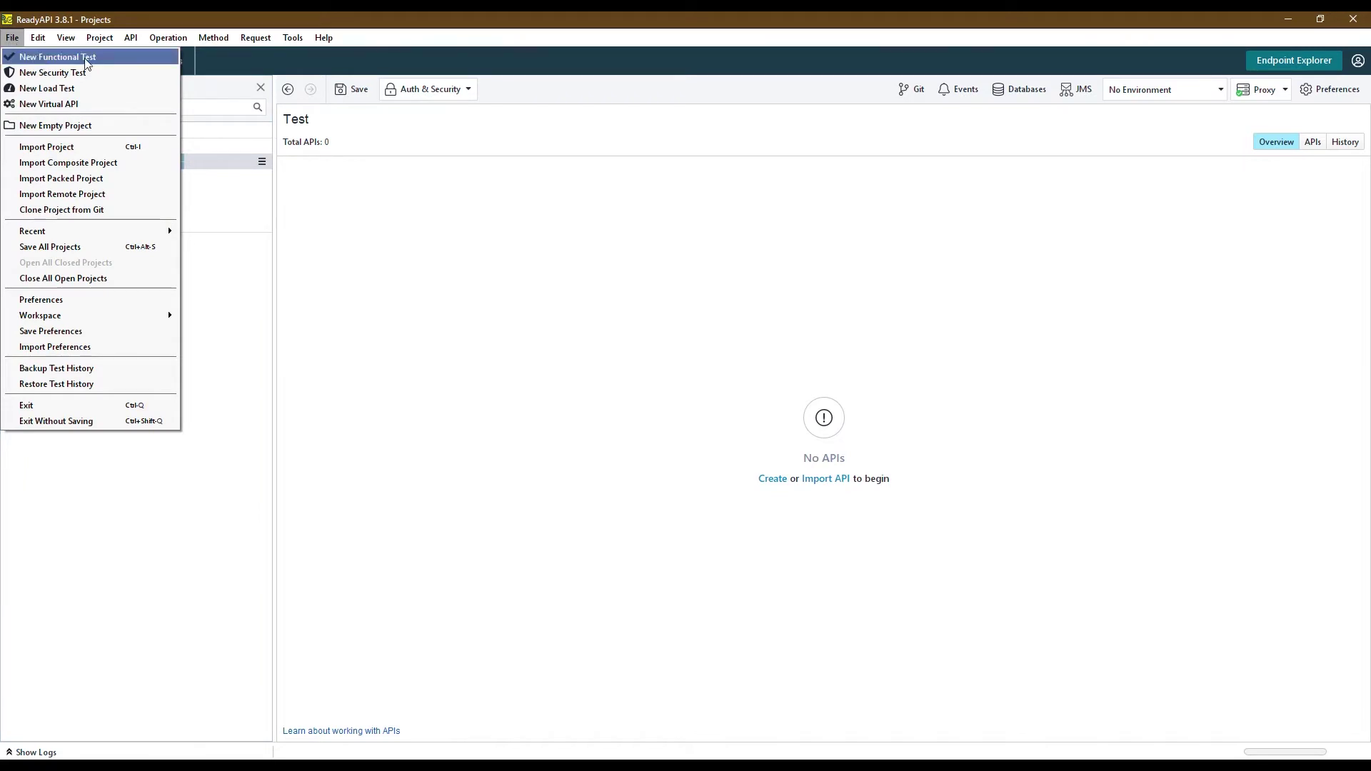
pyautogui.click(57, 56)
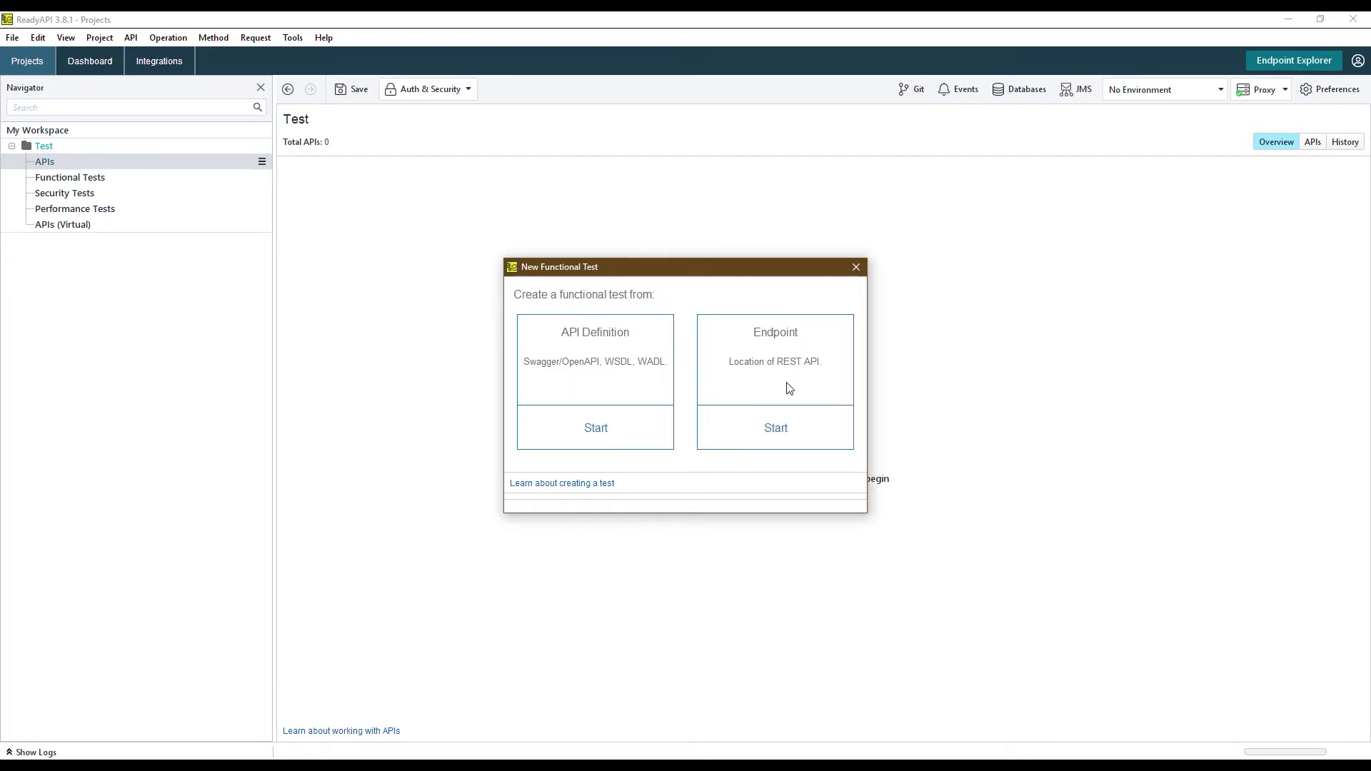
pyautogui.click(786, 423)
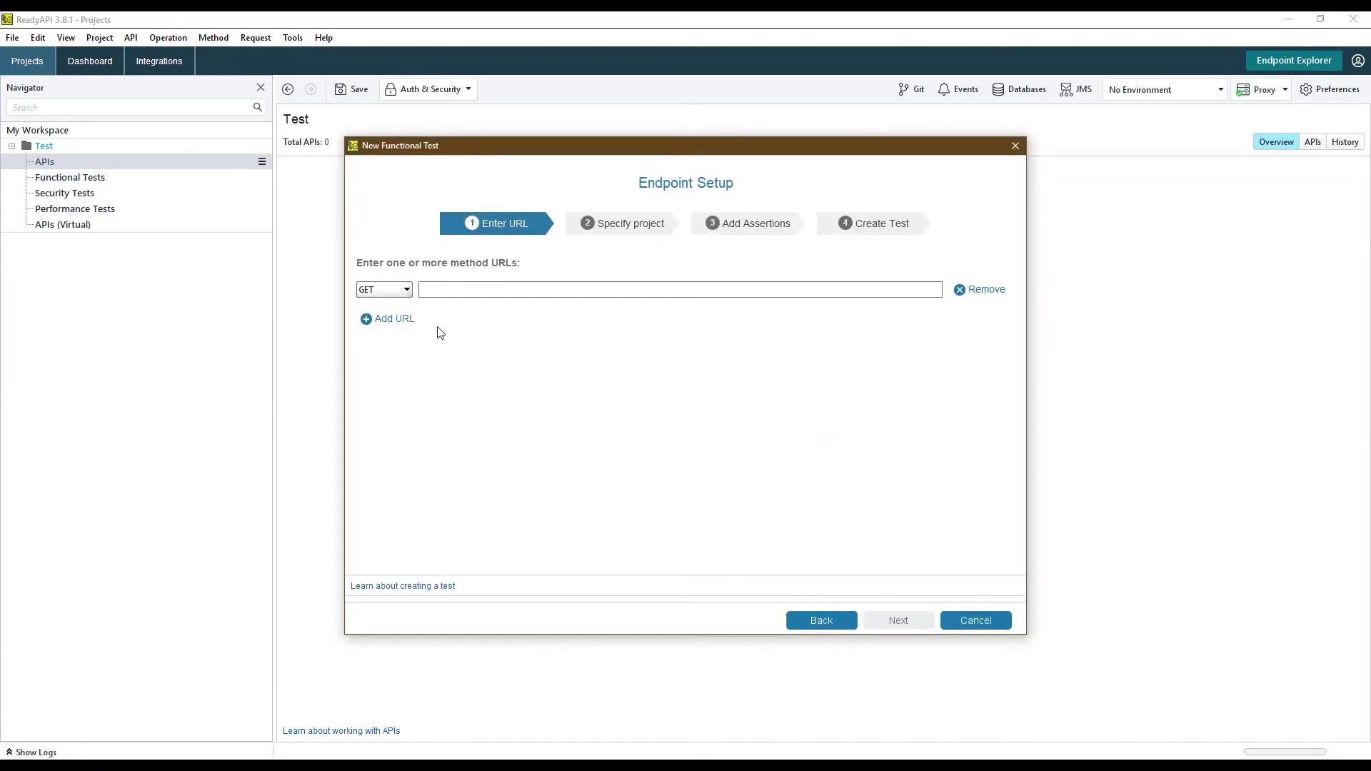
pyautogui.click(375, 291)
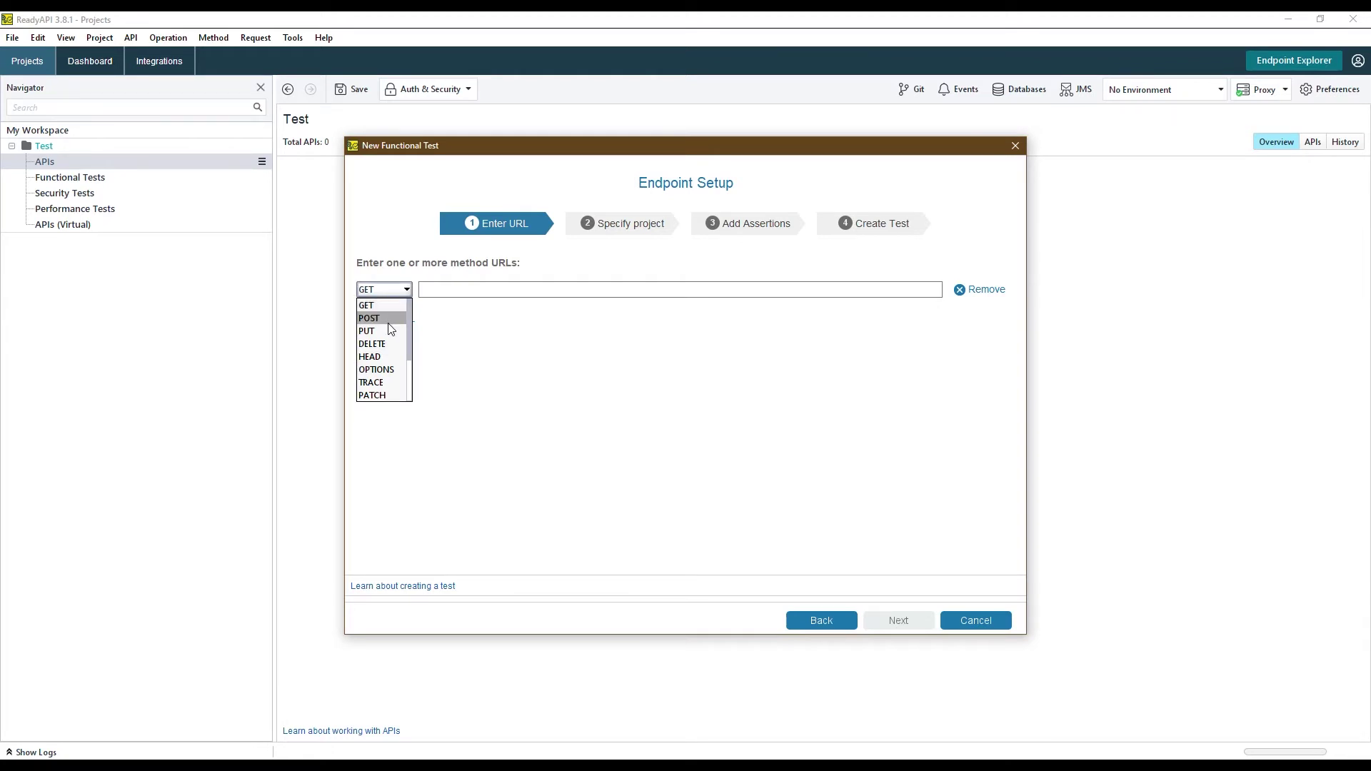
pyautogui.click(475, 306)
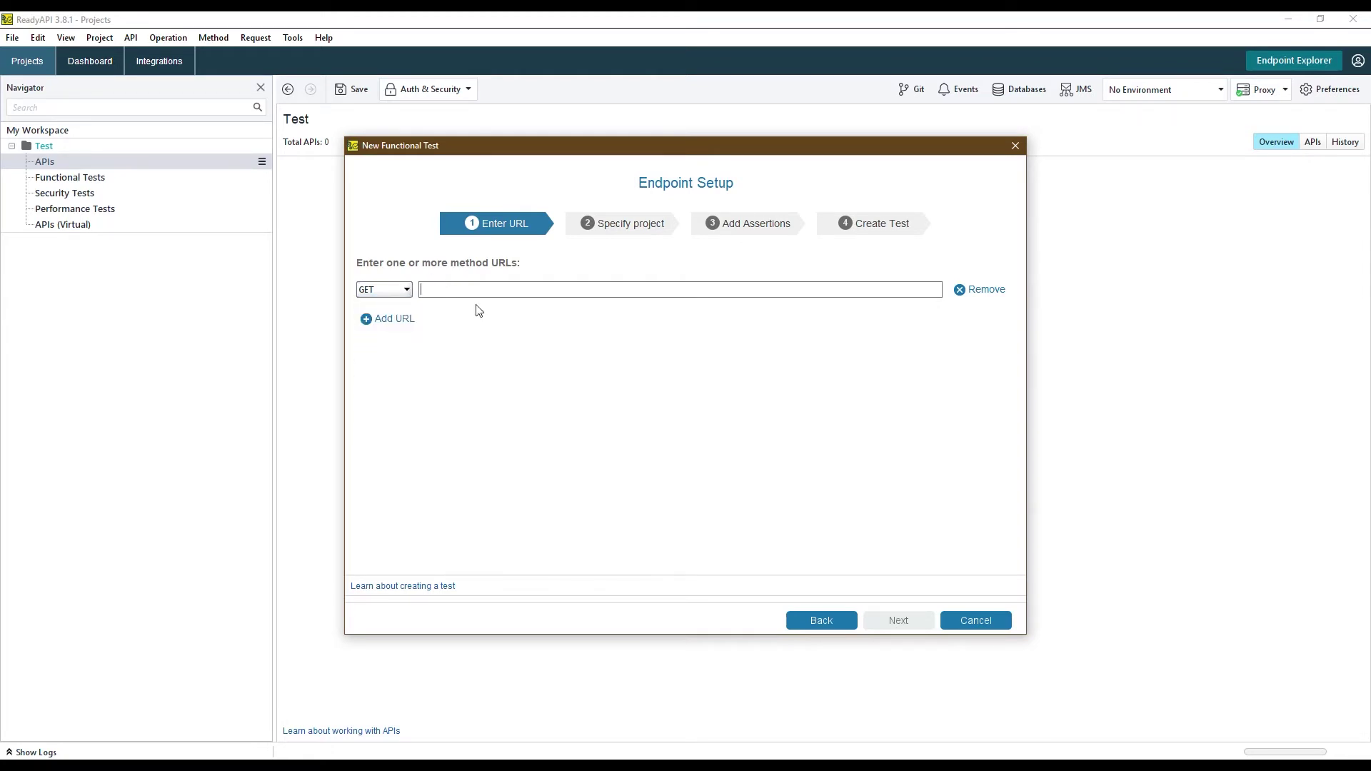
pyautogui.hotkey('ctrl', 'v')
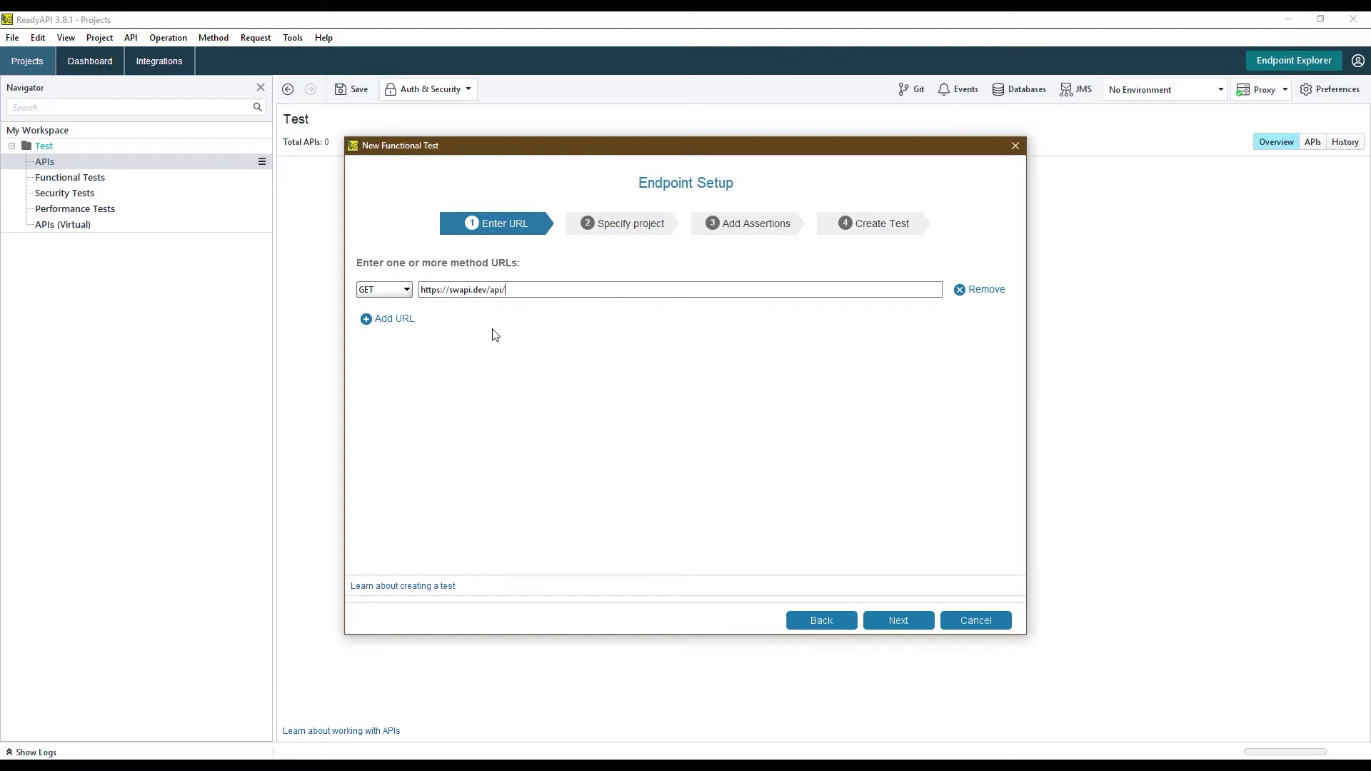
# Step: Create the functional test in a new project with assertions for HTTP status code 200 and a 200 ms maximum response time, and run it
pyautogui.click(905, 622)
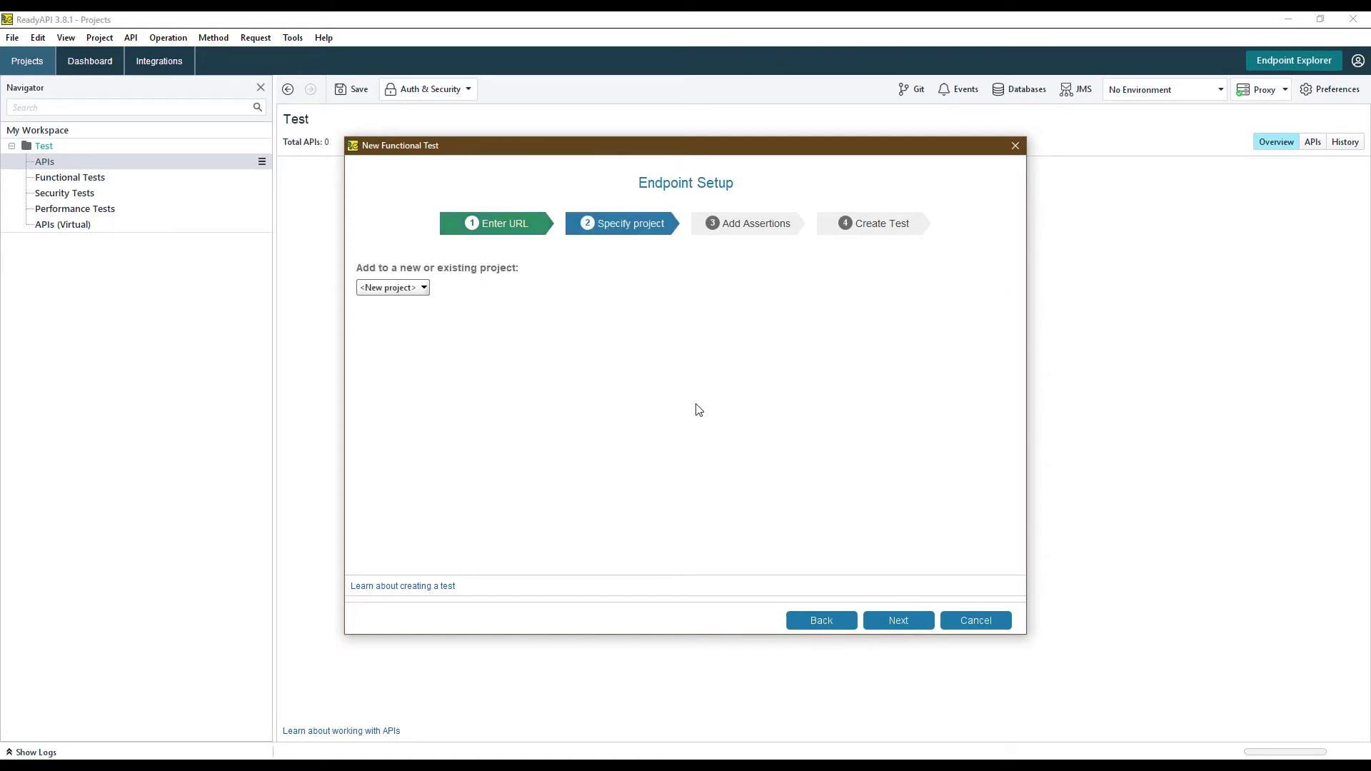
pyautogui.click(404, 289)
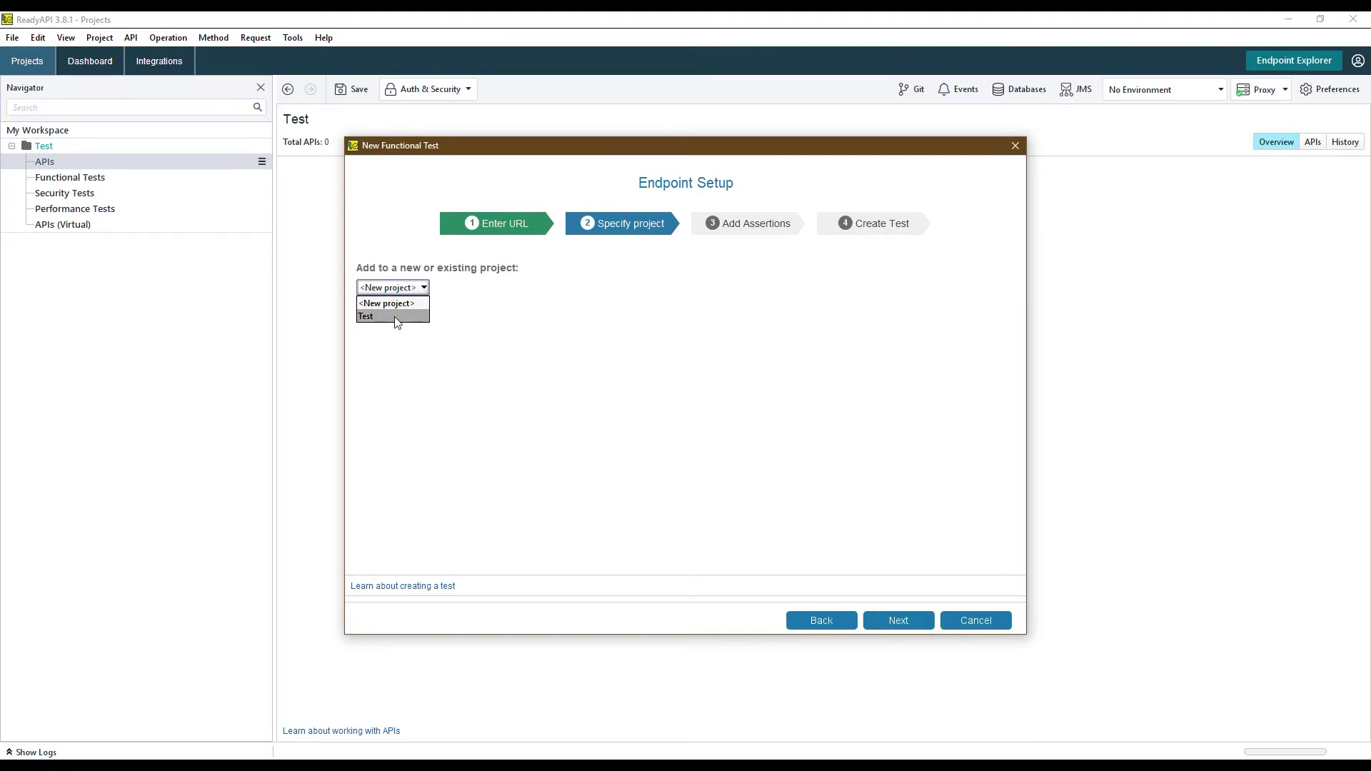
pyautogui.click(394, 305)
pyautogui.click(897, 621)
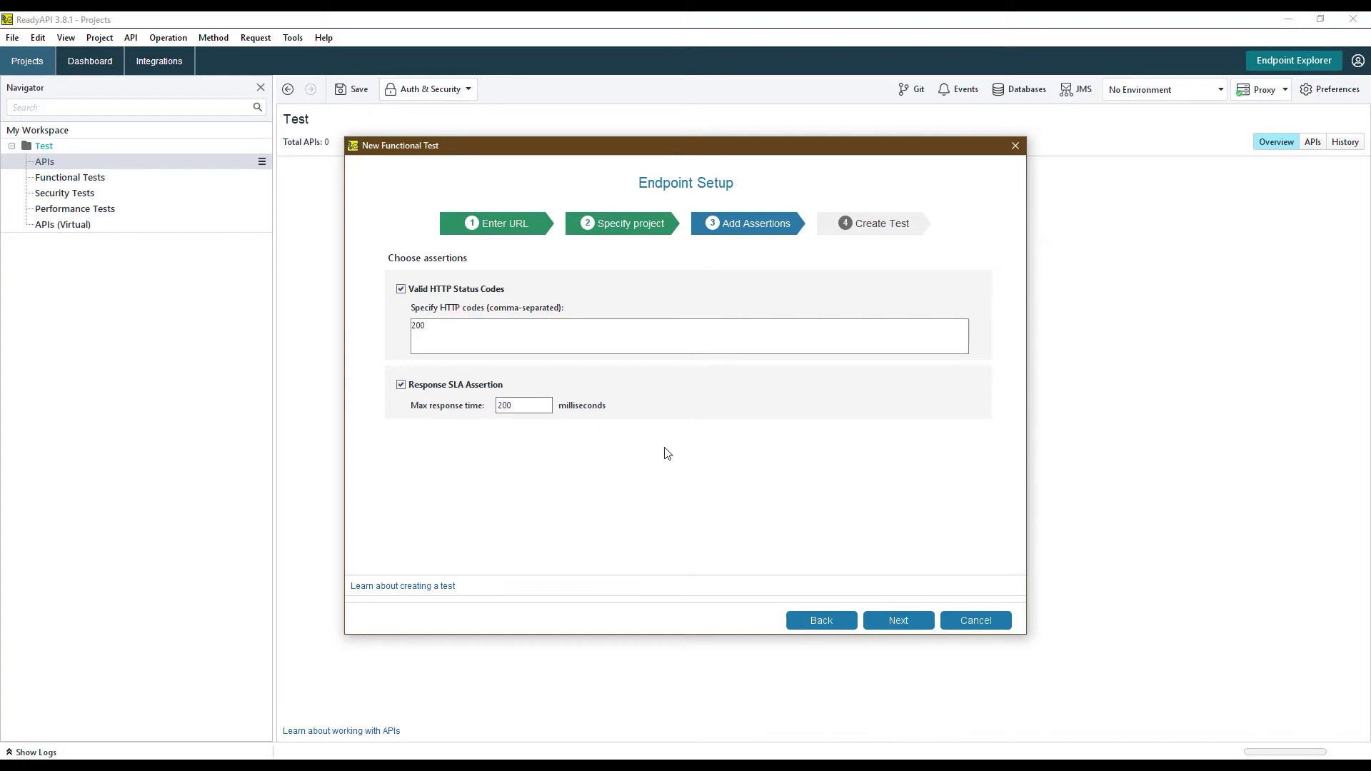
pyautogui.click(893, 624)
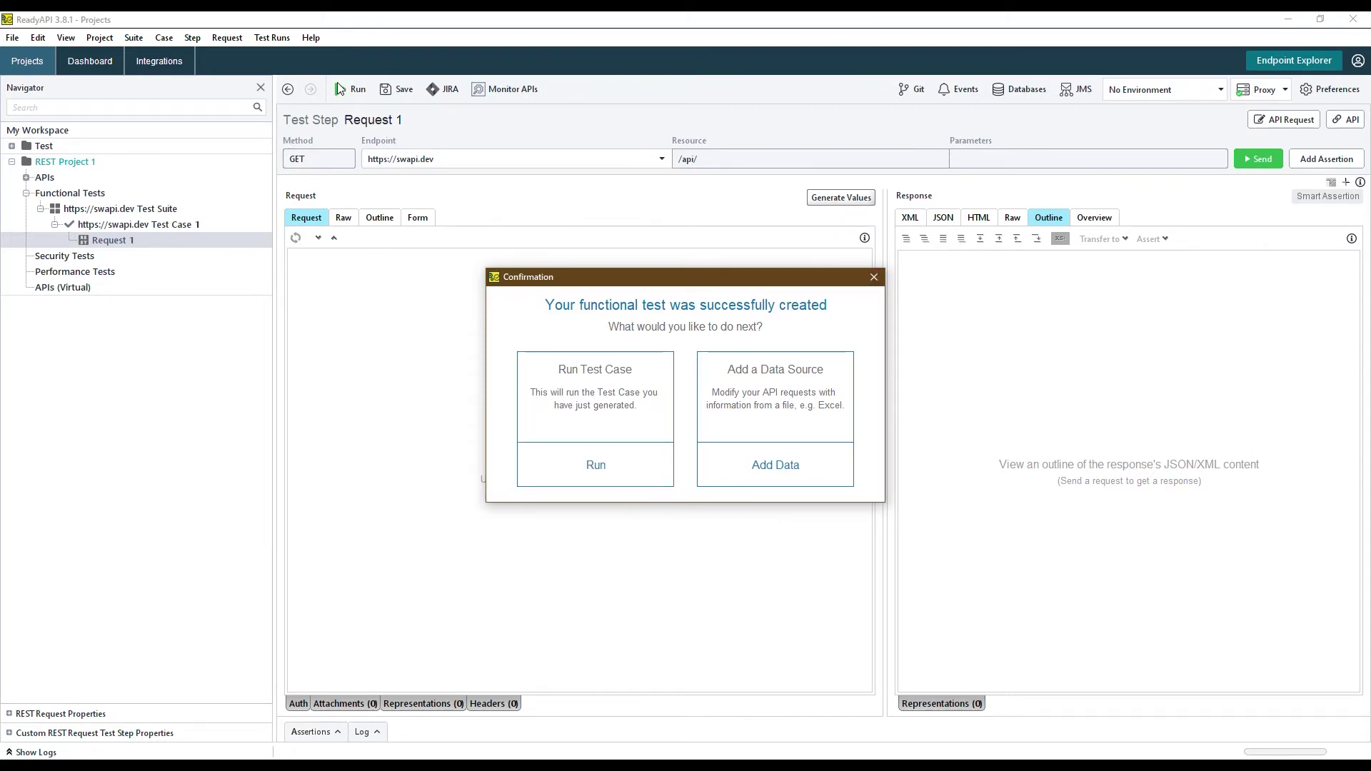
pyautogui.click(610, 467)
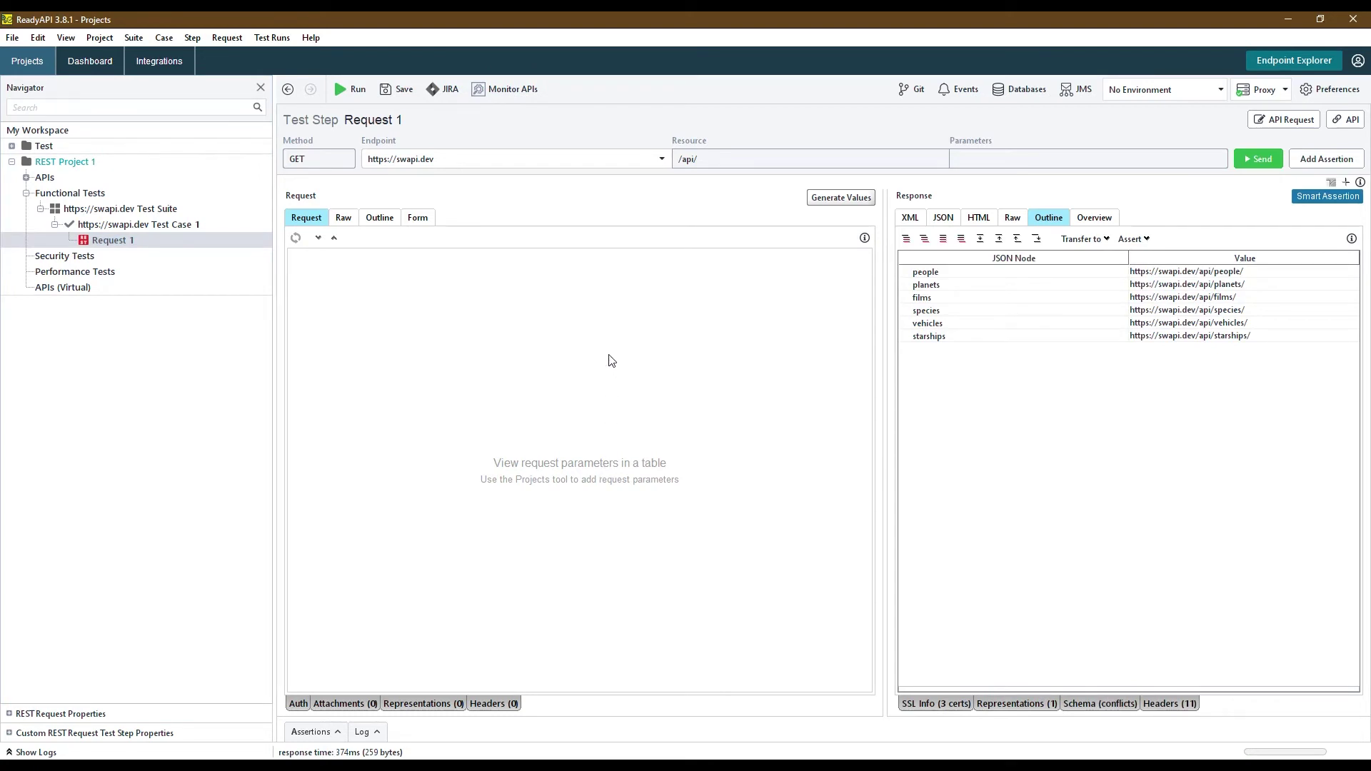
# Step: Review the response as XML, JSON, HTML, Raw, Outline and Overview, and the request in its Raw, Outline and Form views
pyautogui.click(911, 218)
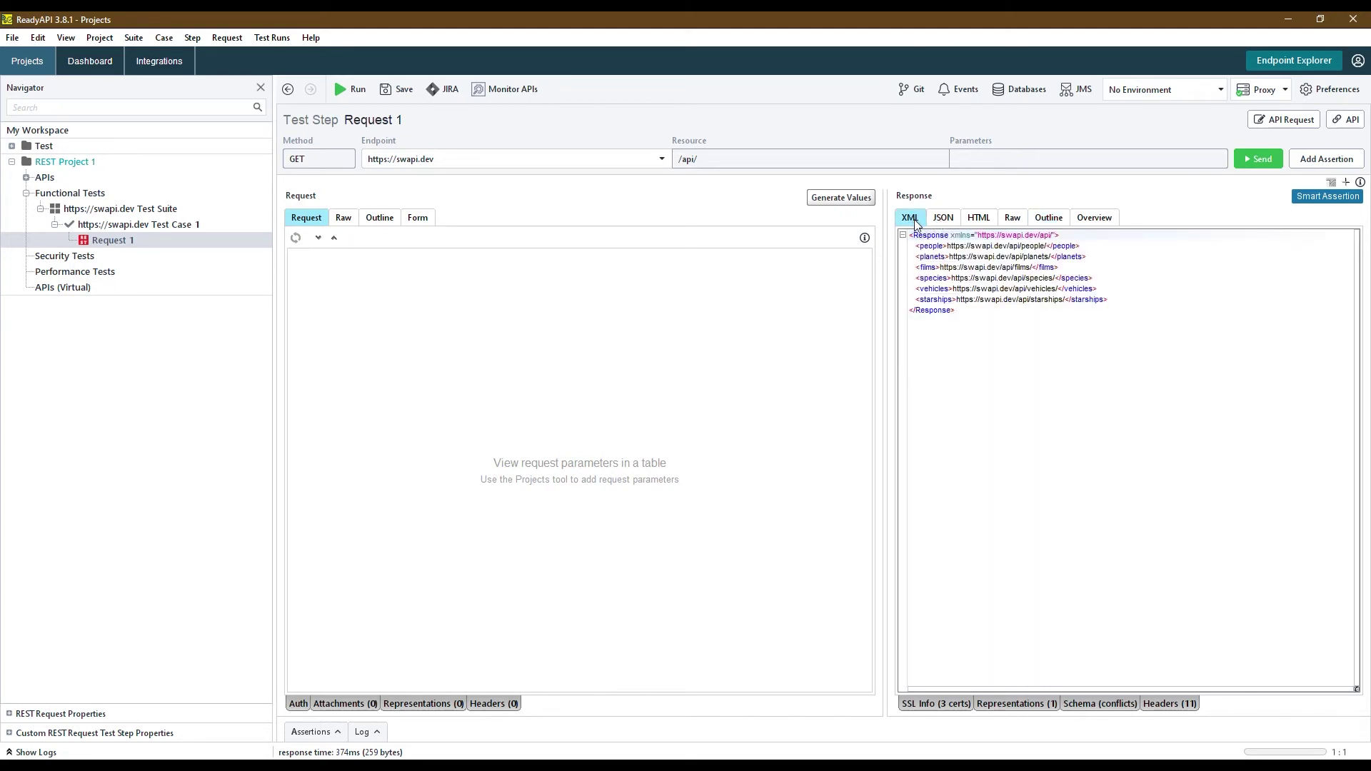
pyautogui.click(951, 219)
pyautogui.click(979, 219)
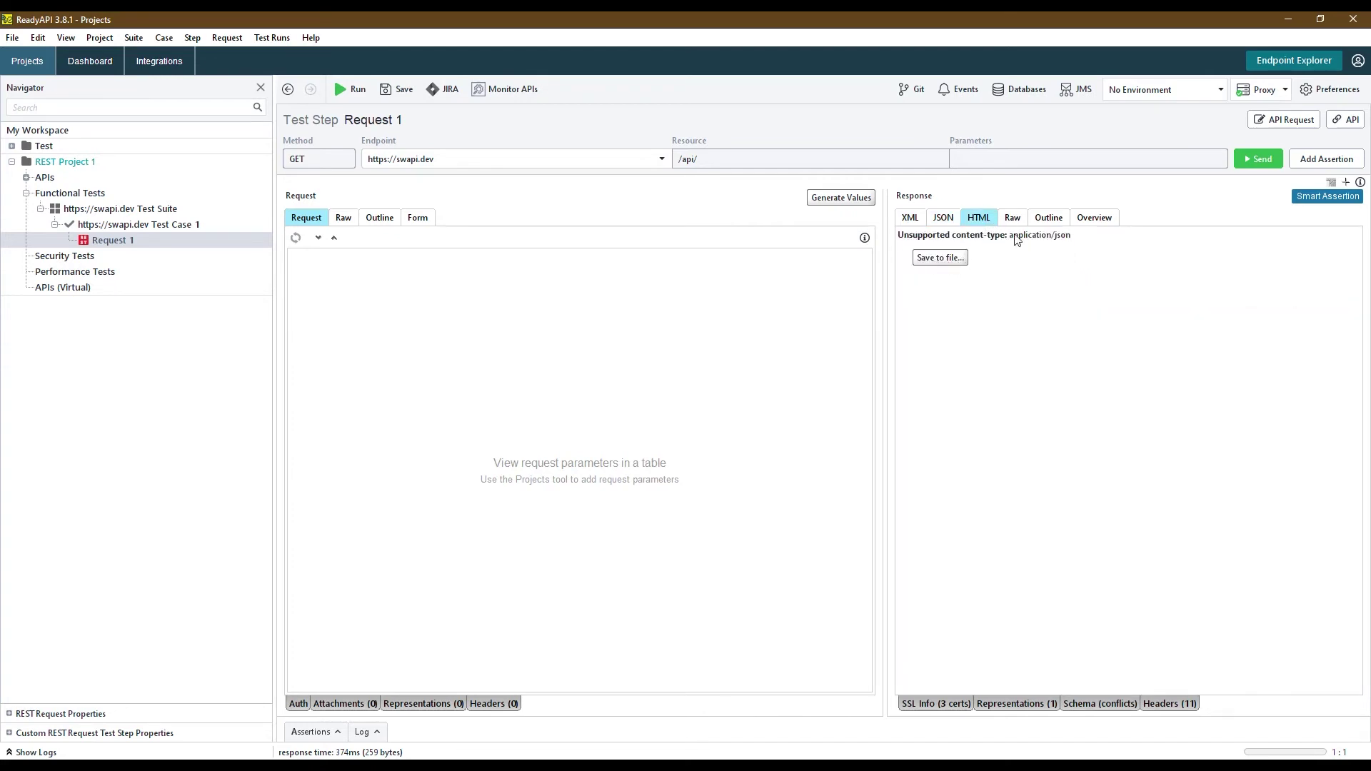
pyautogui.click(1016, 220)
pyautogui.click(1050, 223)
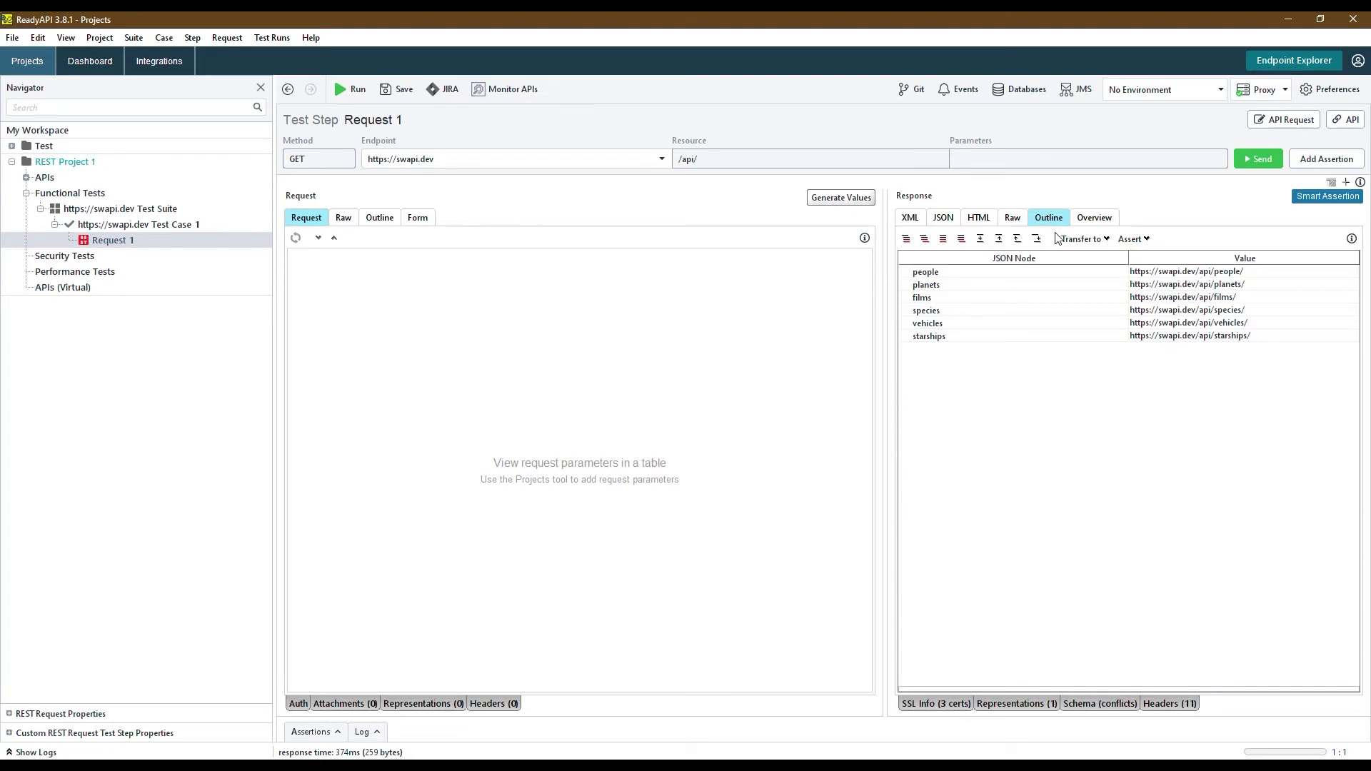
pyautogui.click(1101, 222)
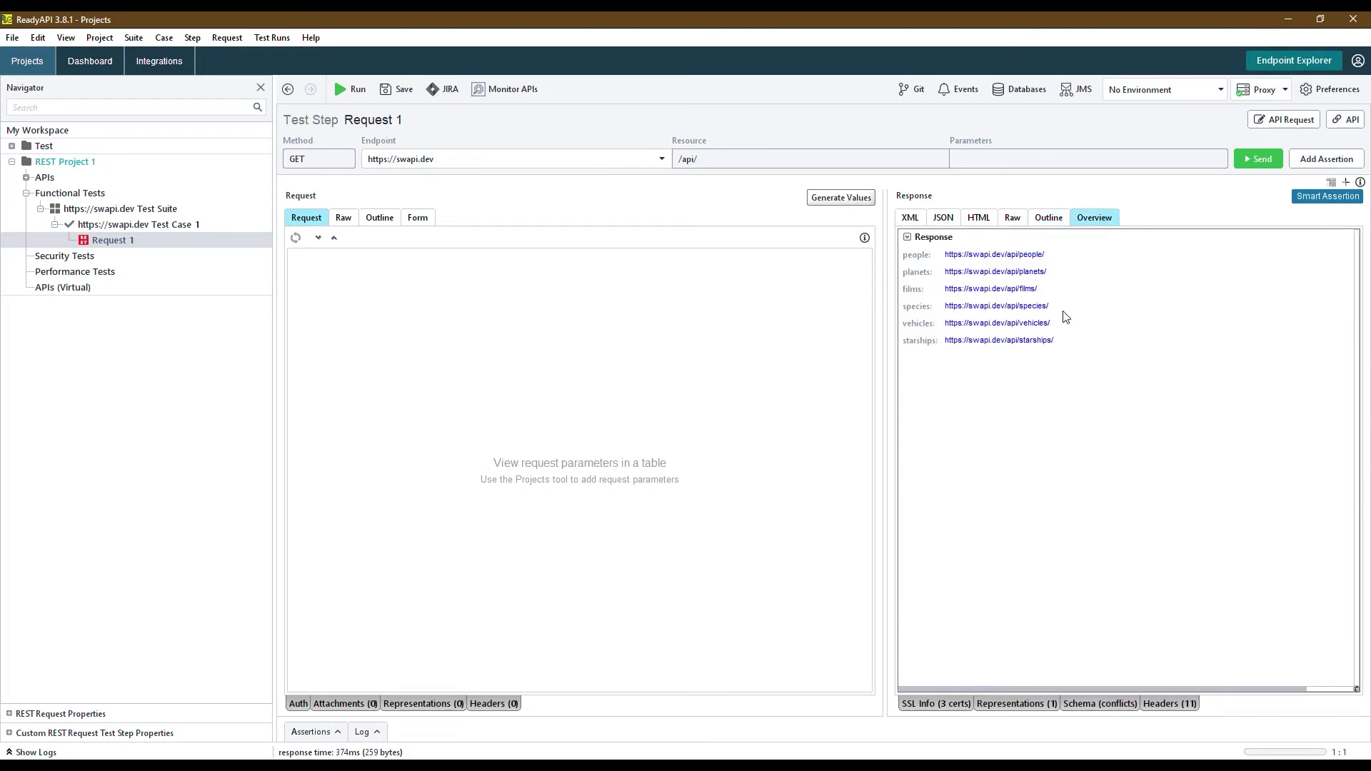
pyautogui.click(343, 221)
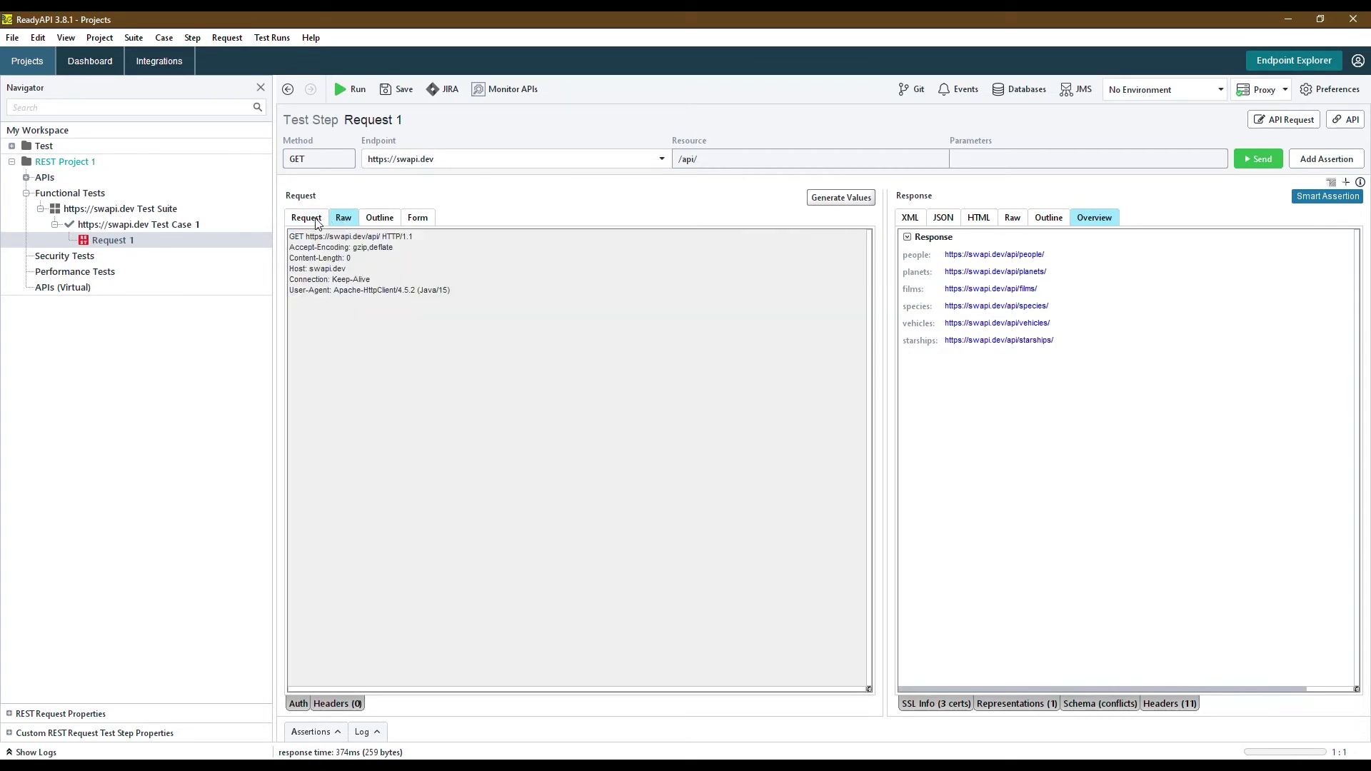
pyautogui.click(379, 218)
pyautogui.click(428, 219)
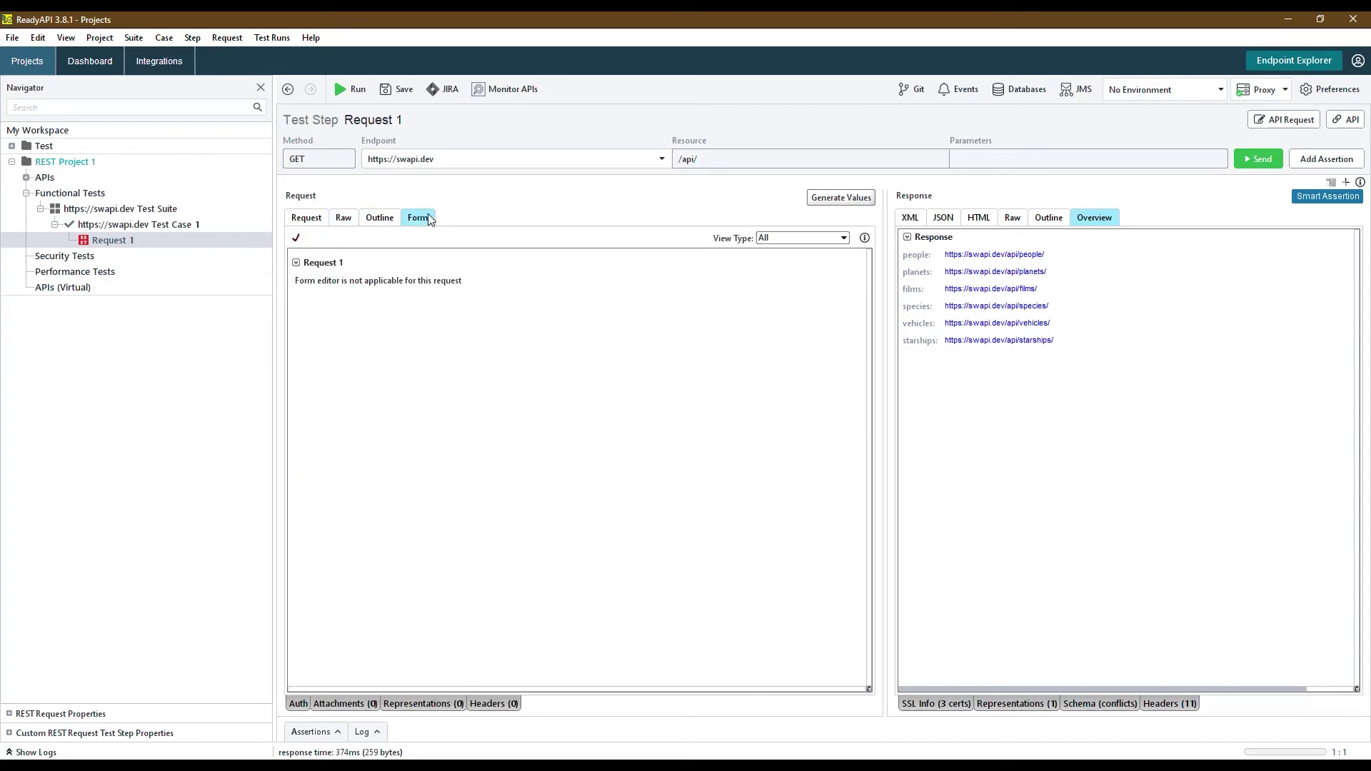
pyautogui.click(316, 220)
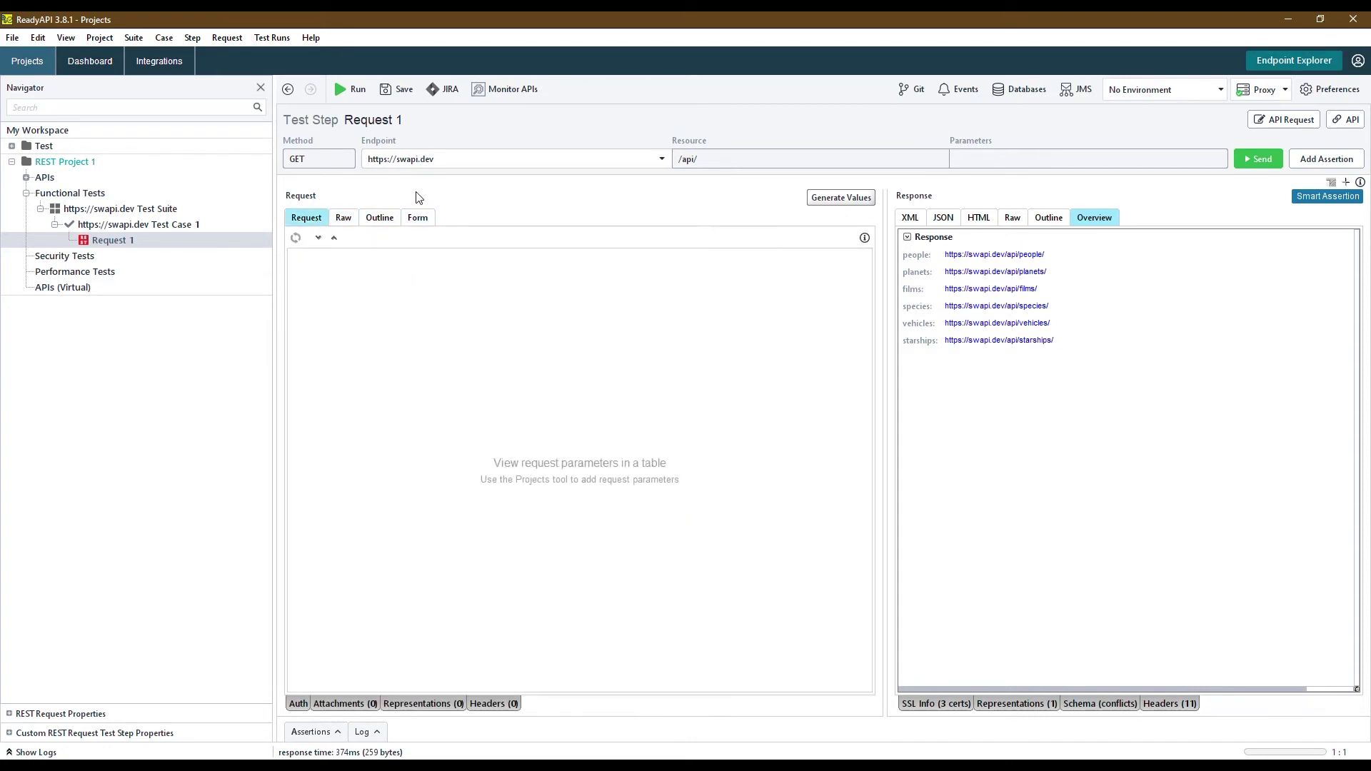
# Step: Run the test again, and resend Request 1 of the swapi.dev test case
pyautogui.click(335, 90)
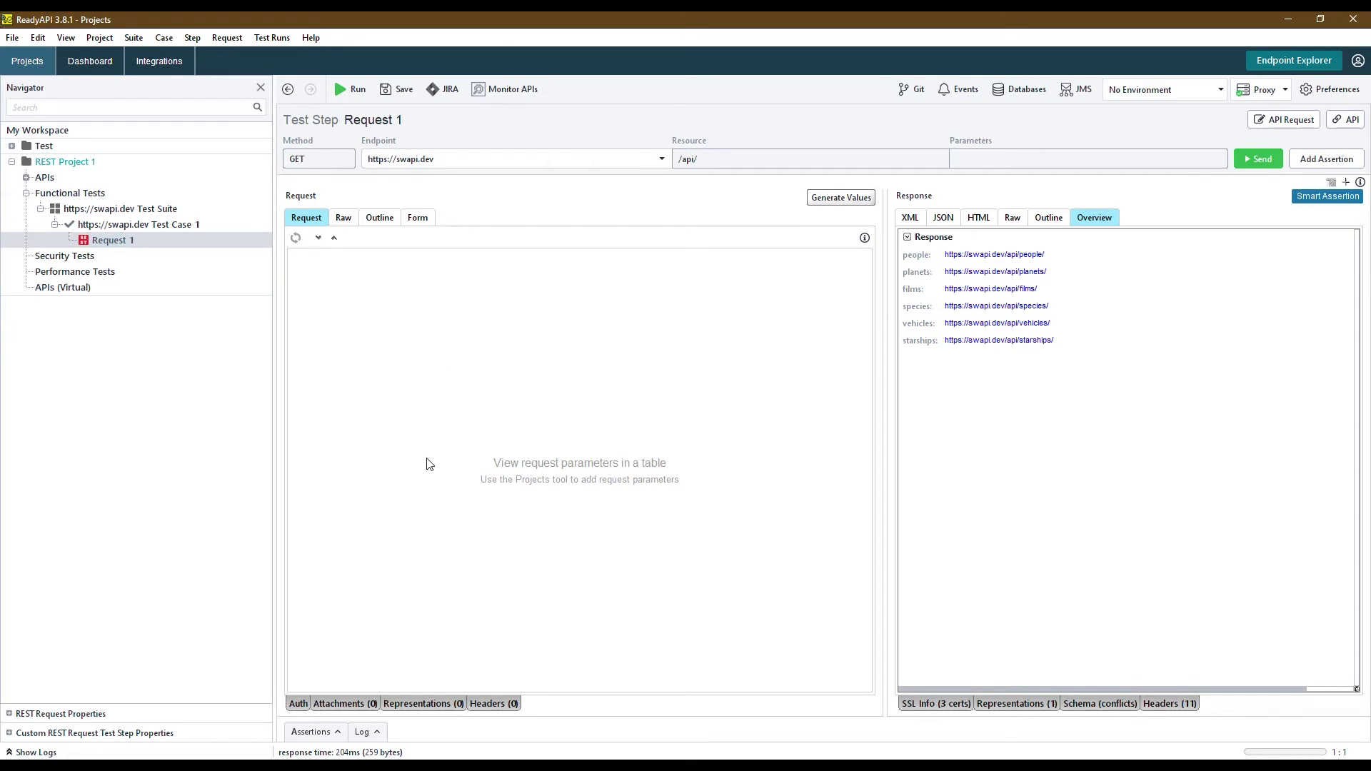
pyautogui.click(110, 247)
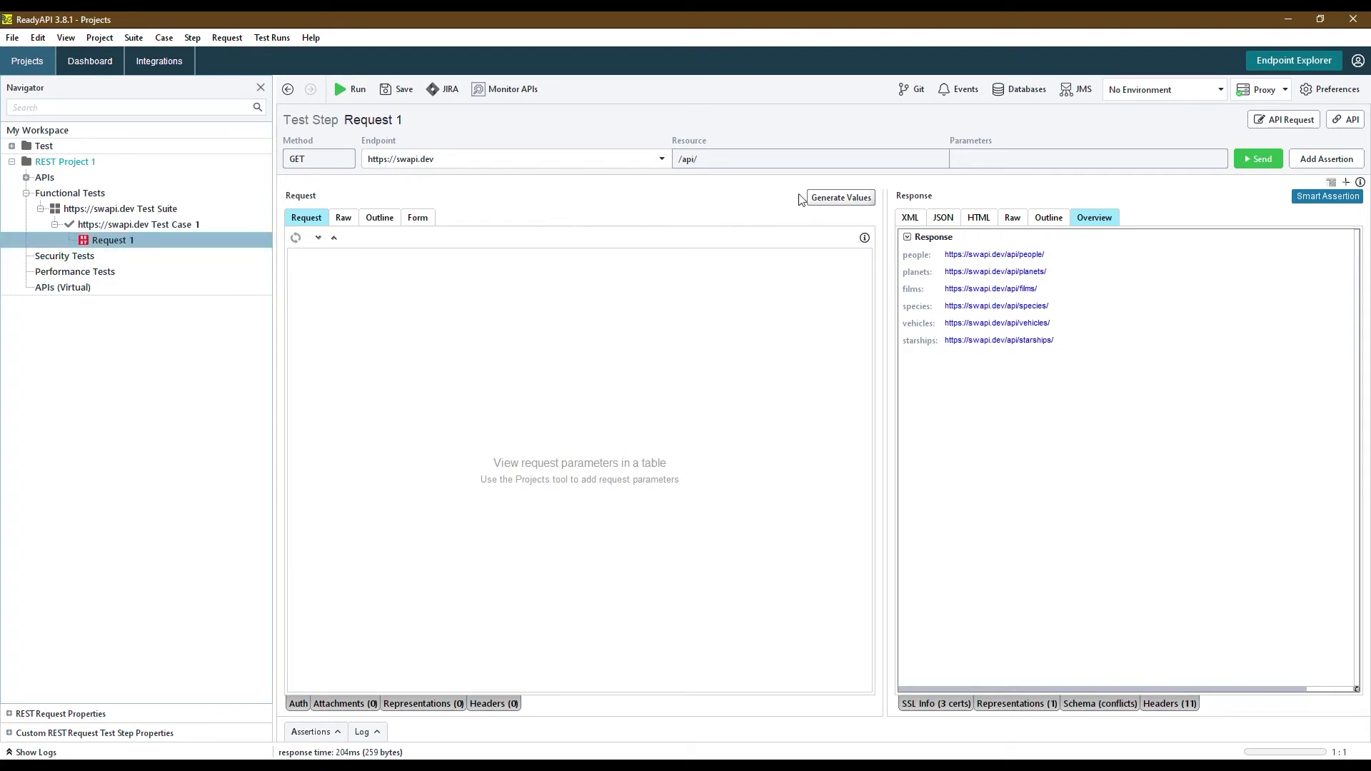
pyautogui.hotkey('alt', 'Return')
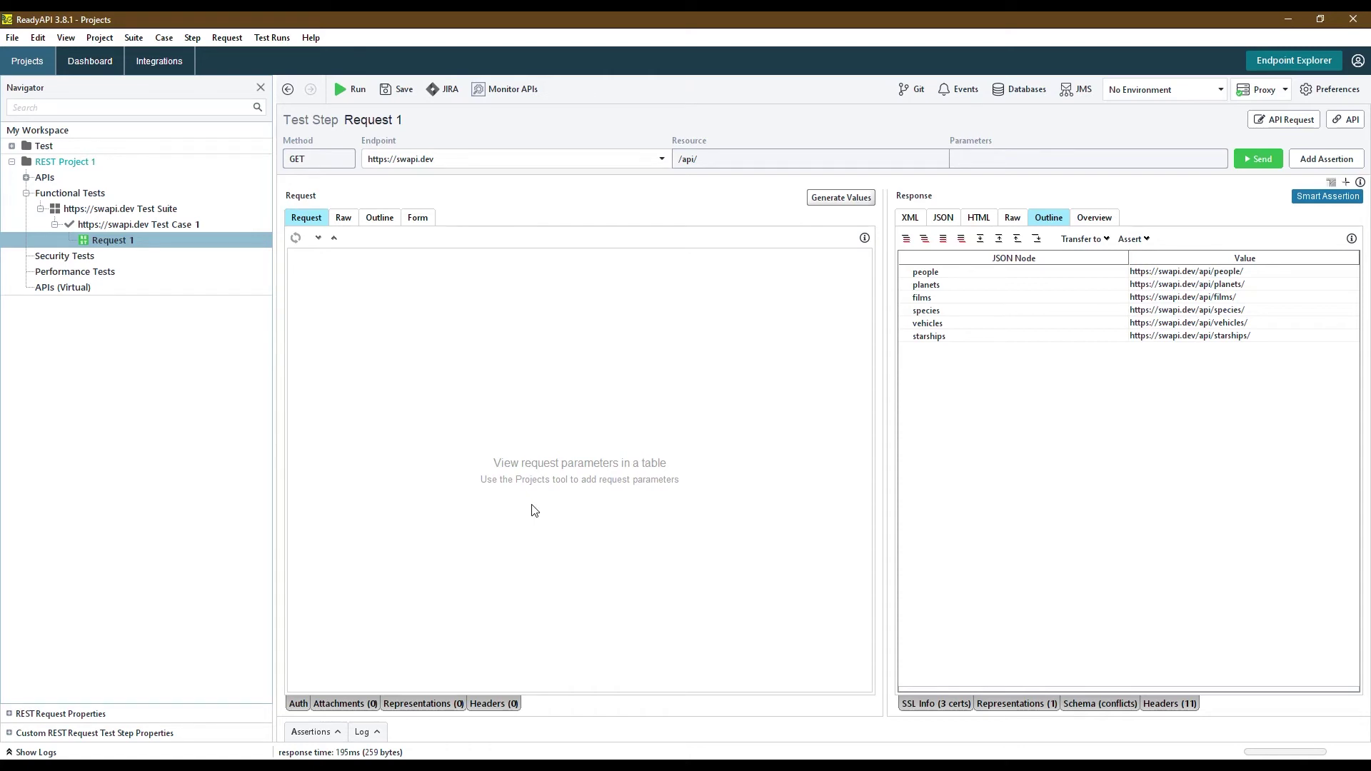
pyautogui.click(82, 243)
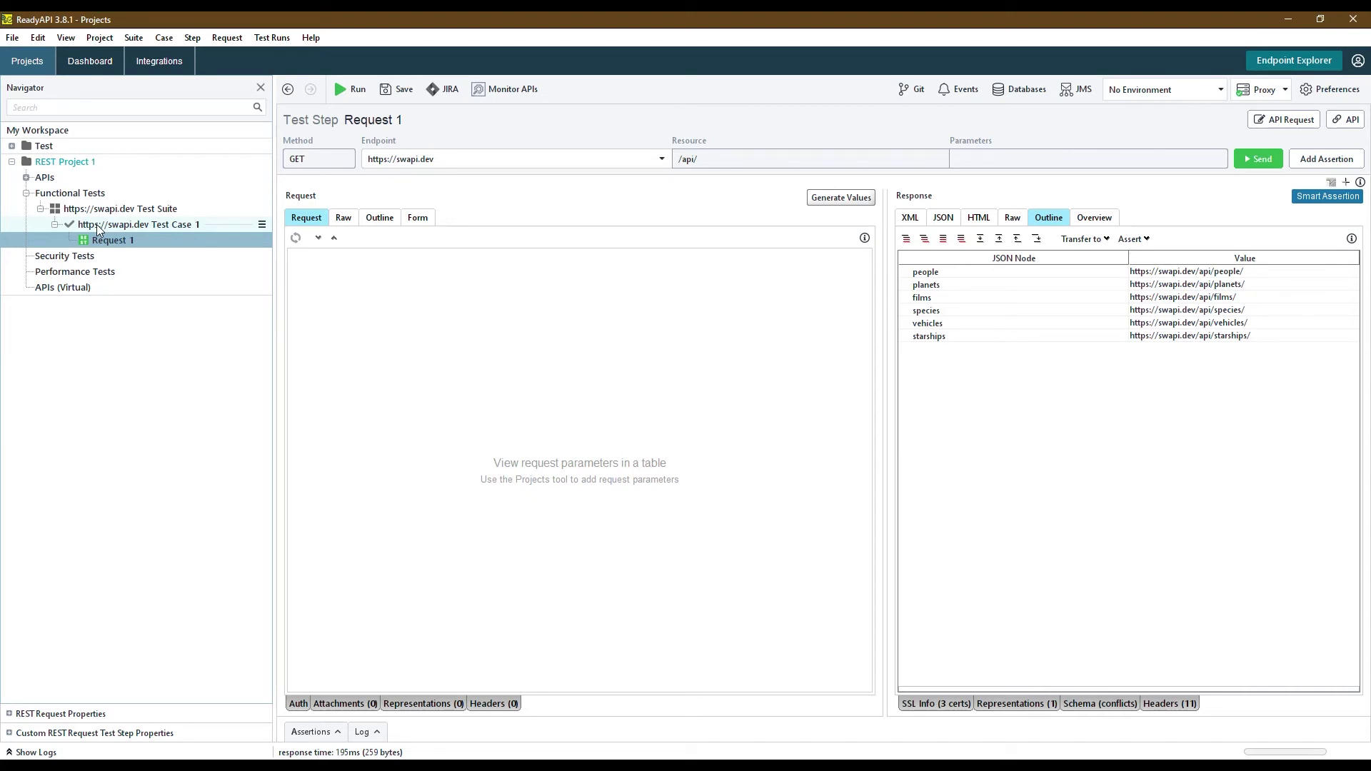
# Step: Examine Request 1's Form, Outline and Raw views and the people and planets entries in the JSON response
pyautogui.click(416, 218)
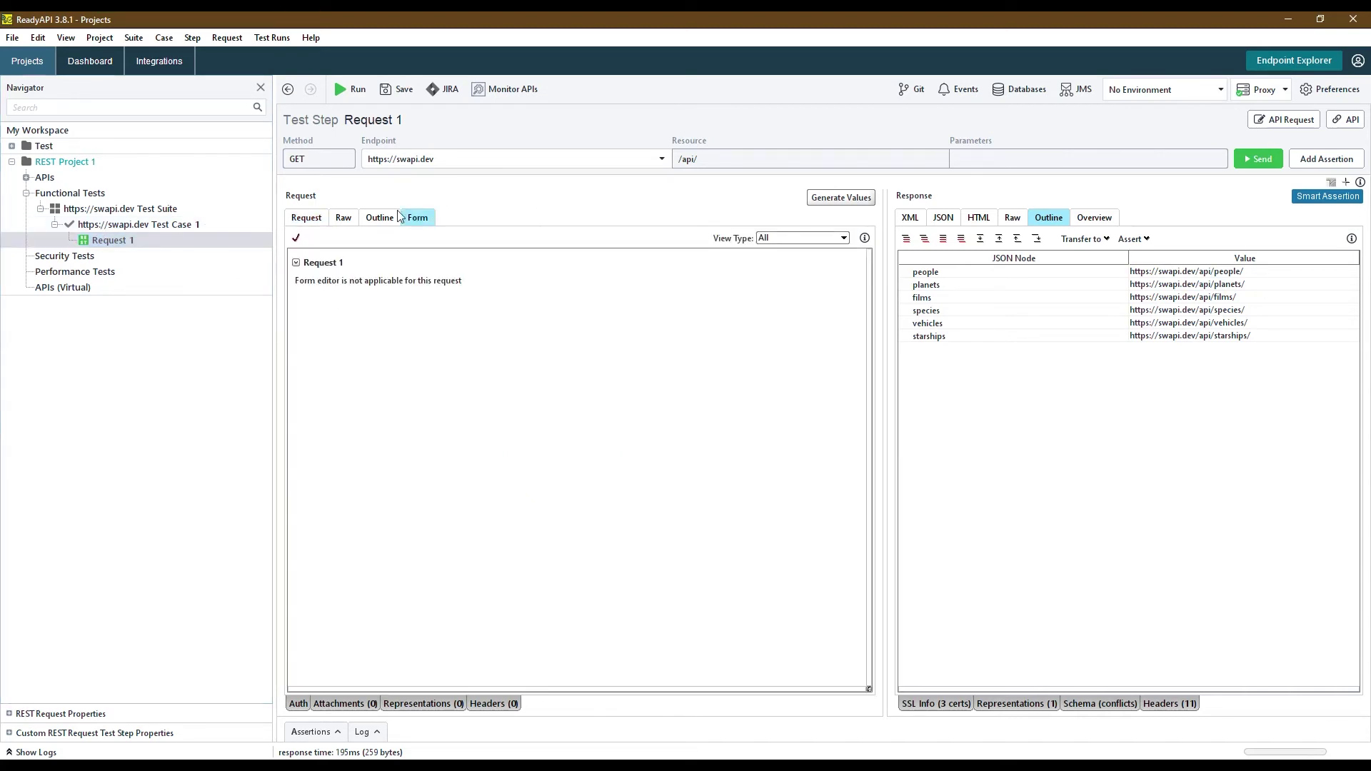
pyautogui.click(379, 217)
pyautogui.click(344, 218)
pyautogui.click(306, 218)
pyautogui.click(345, 220)
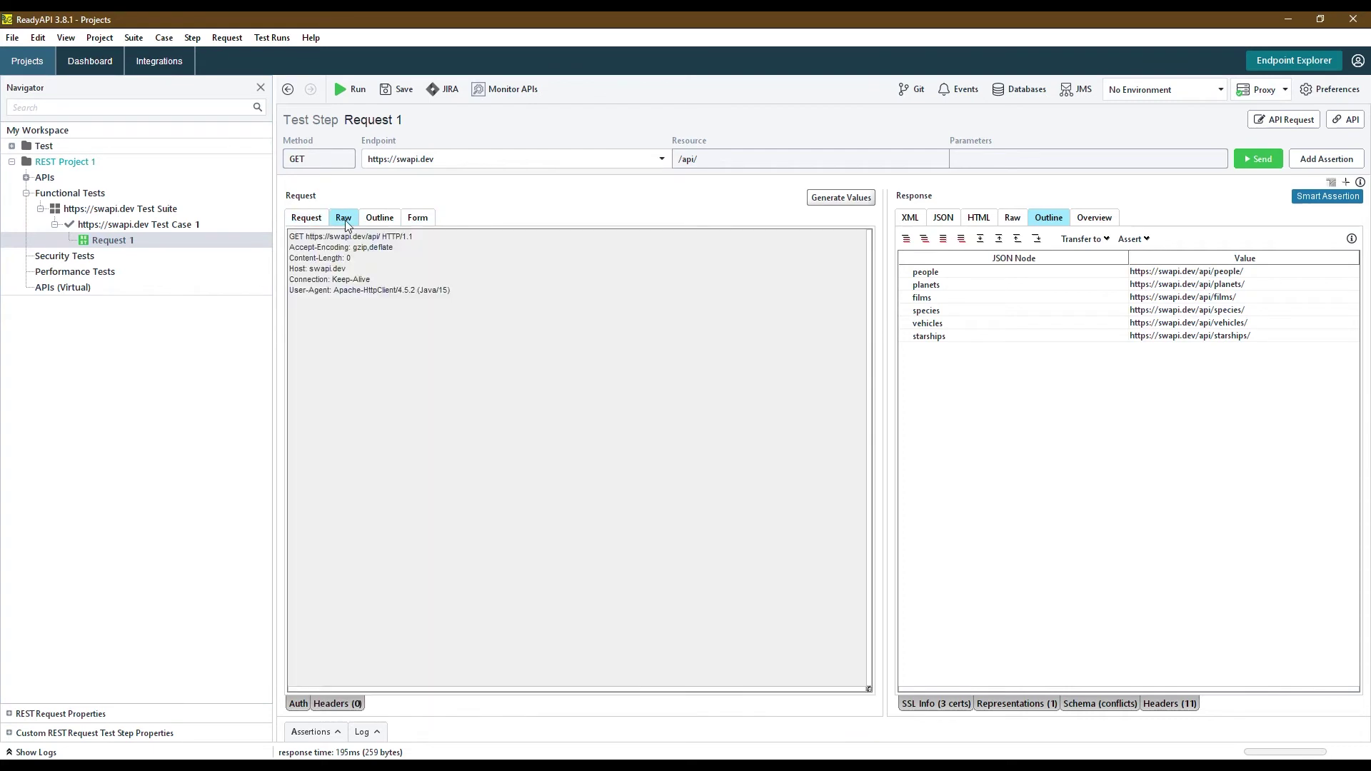
pyautogui.click(926, 220)
pyautogui.click(944, 219)
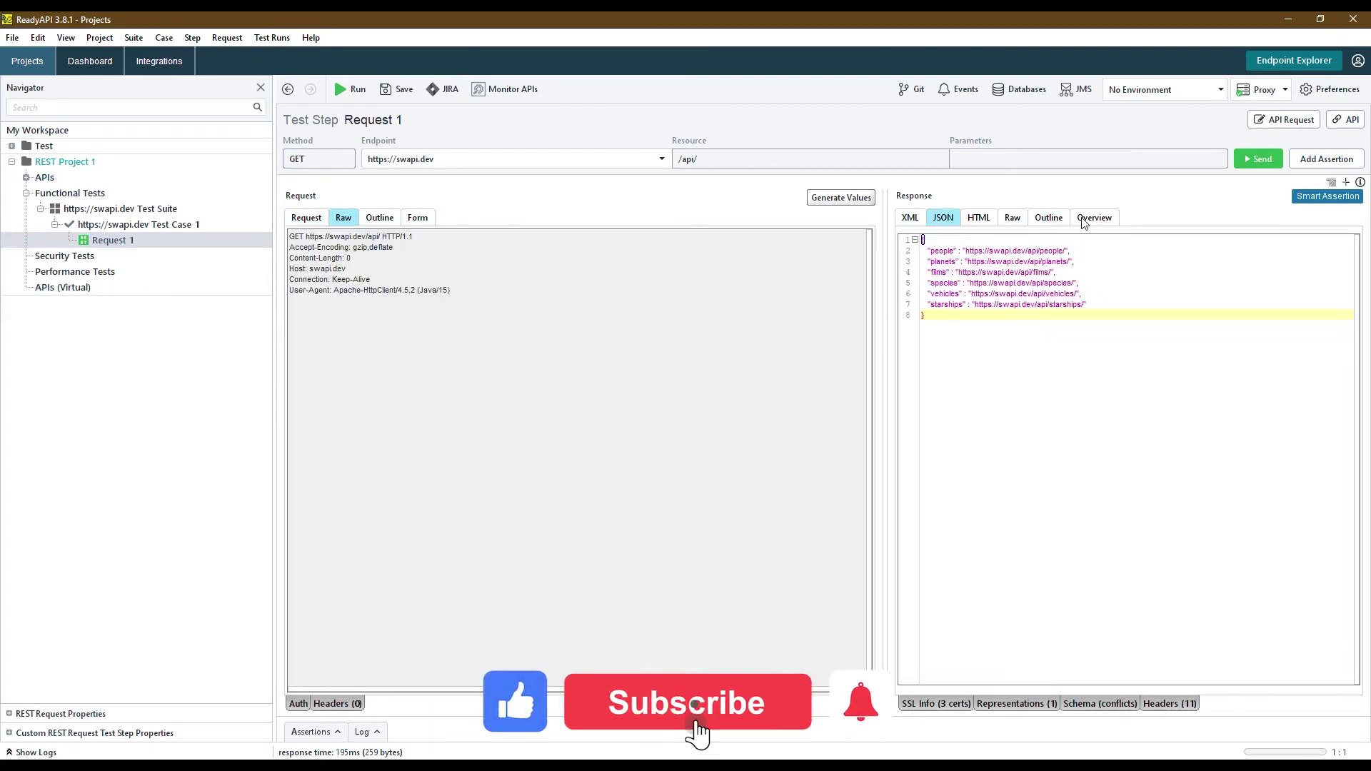
pyautogui.click(1041, 251)
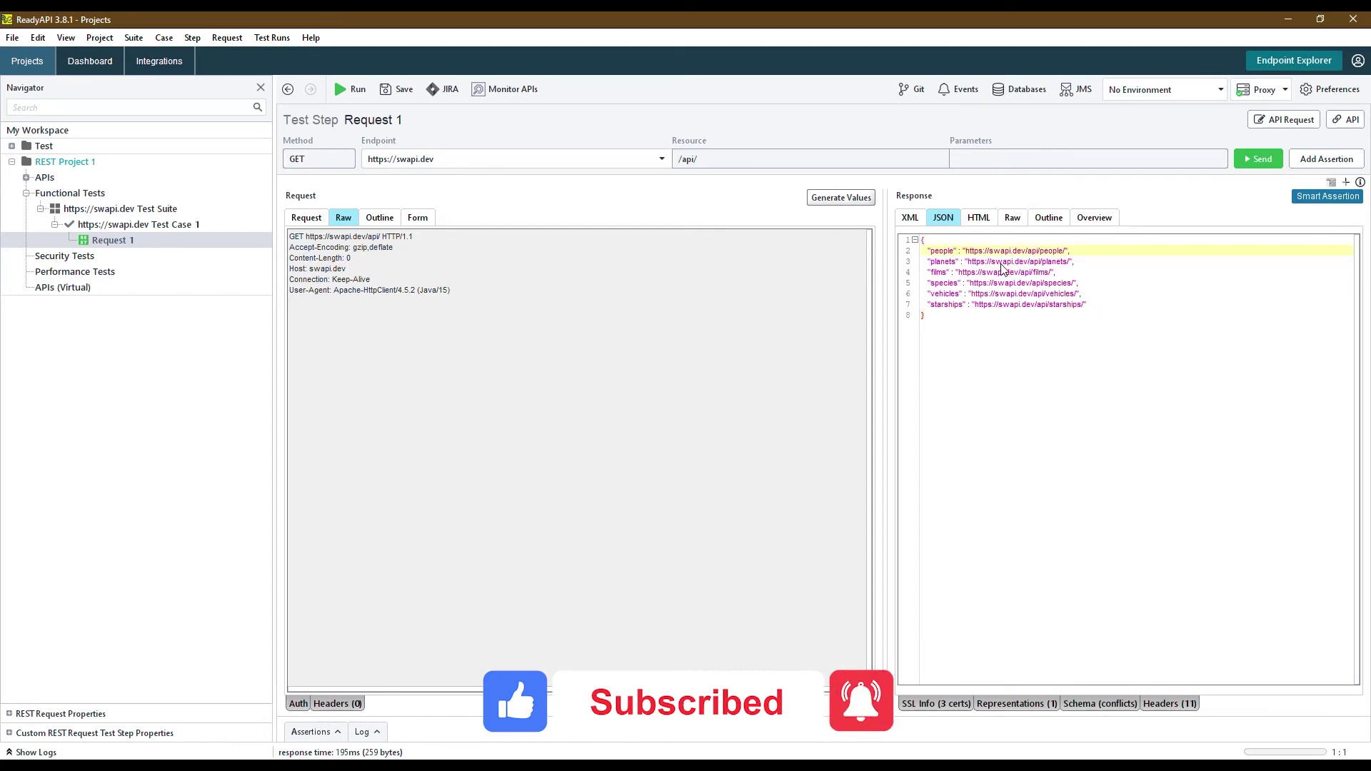
pyautogui.click(1002, 262)
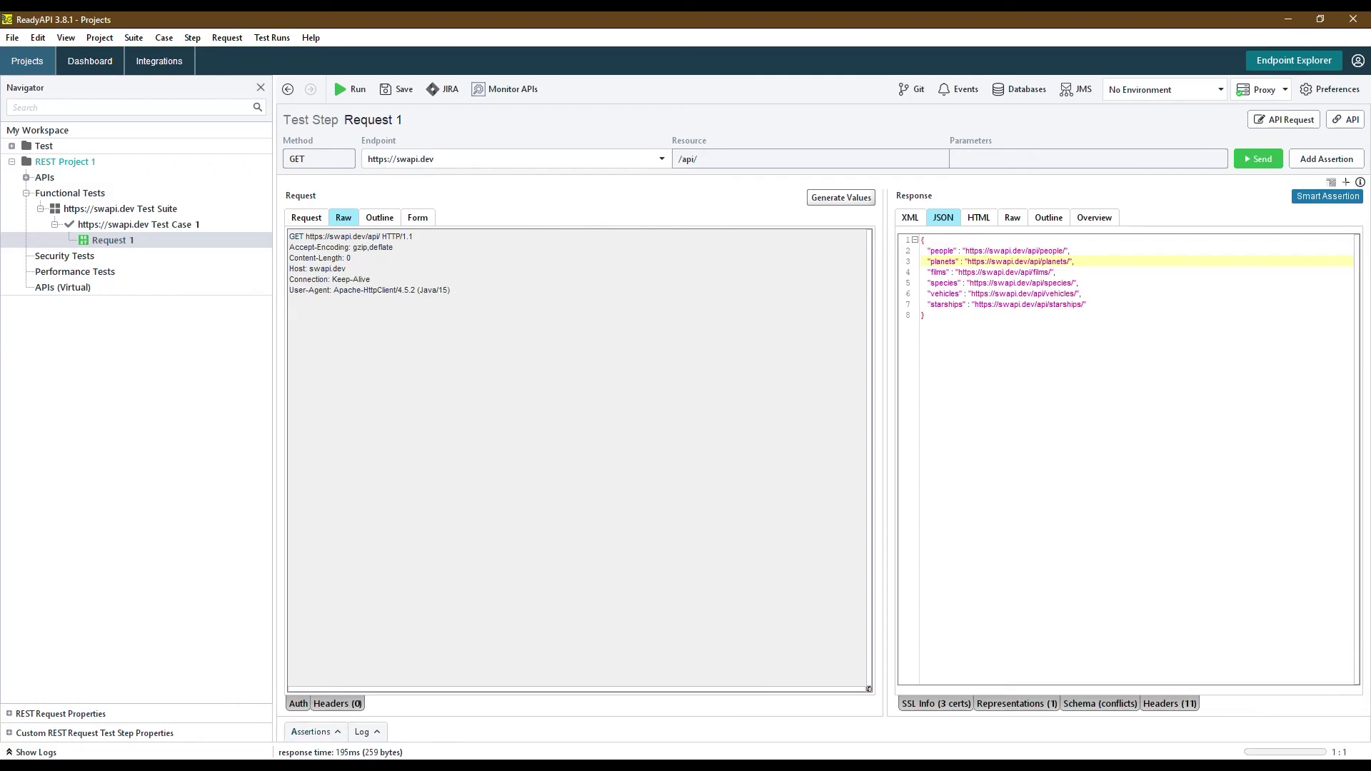
# Step: Switch to the browser, compare the response with the Root resource's example response in the SWAPI documentation, and return to ReadyAPI
pyautogui.hotkey('alt', 'Tab')
pyautogui.hotkey('ctrl', 'Tab')
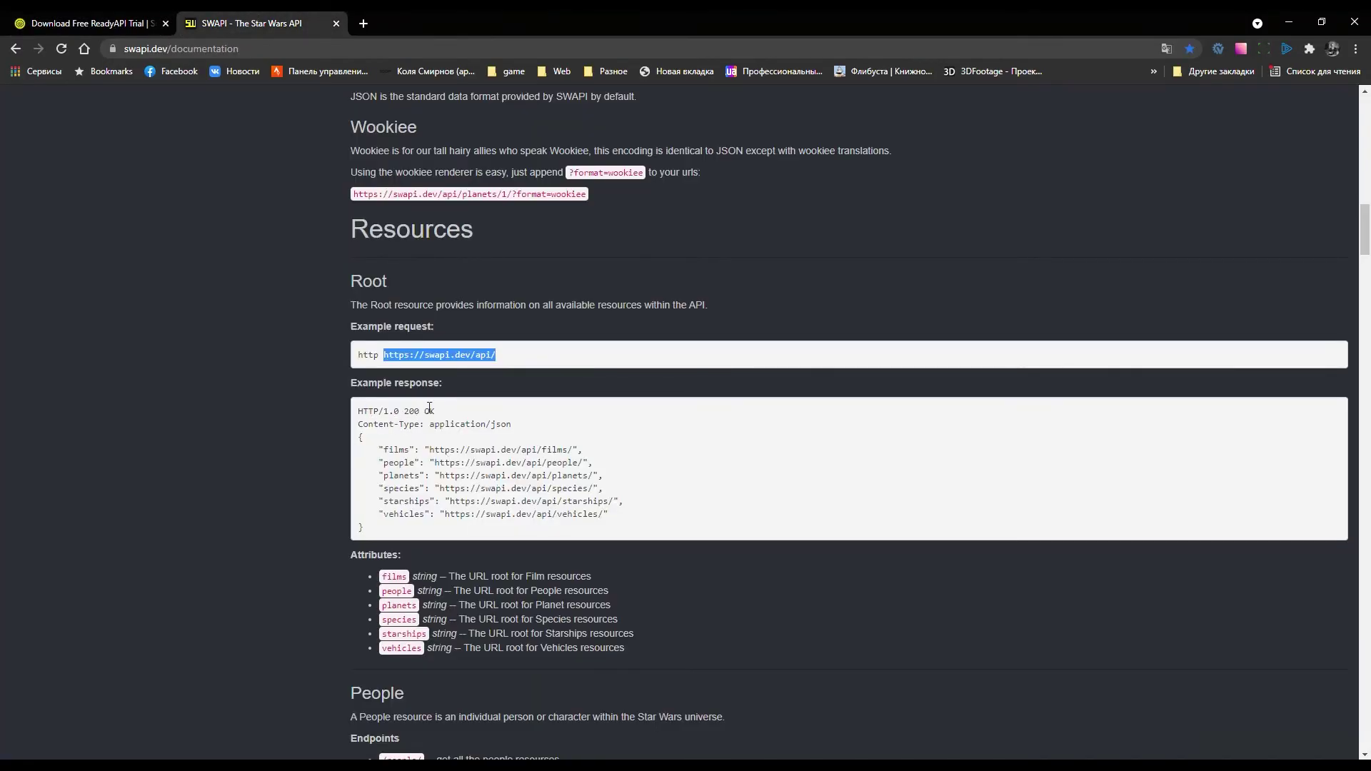
pyautogui.moveTo(383, 450); pyautogui.dragTo(603, 515)
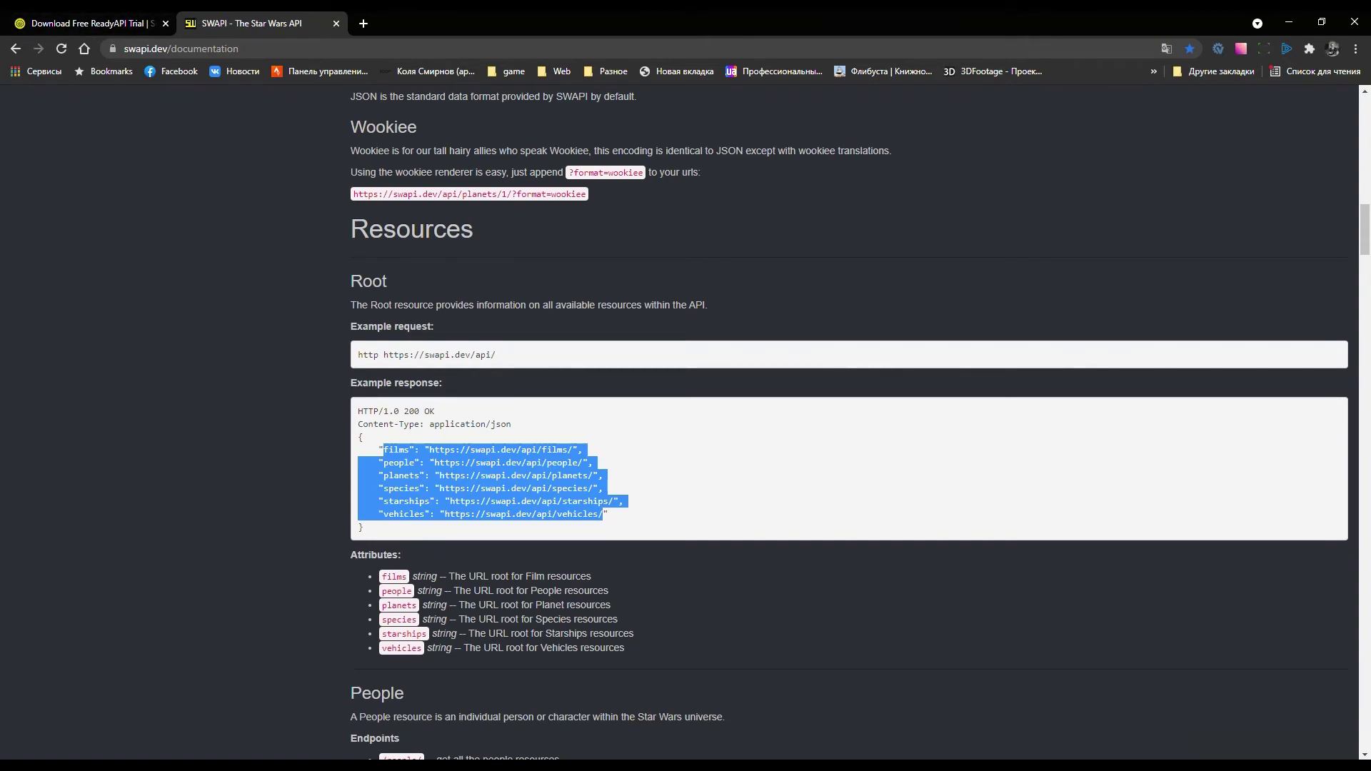
pyautogui.hotkey('alt', 'Tab')
pyautogui.click(957, 303)
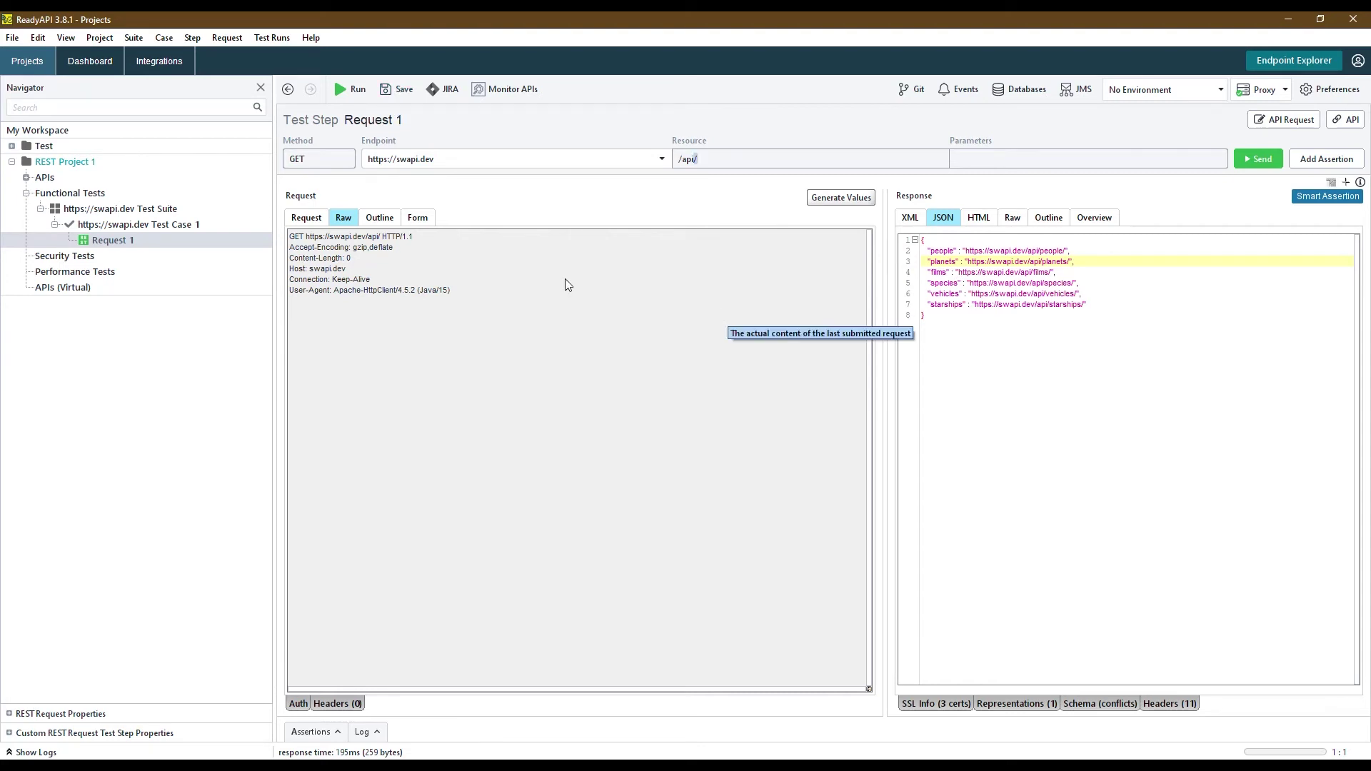
pyautogui.click(109, 258)
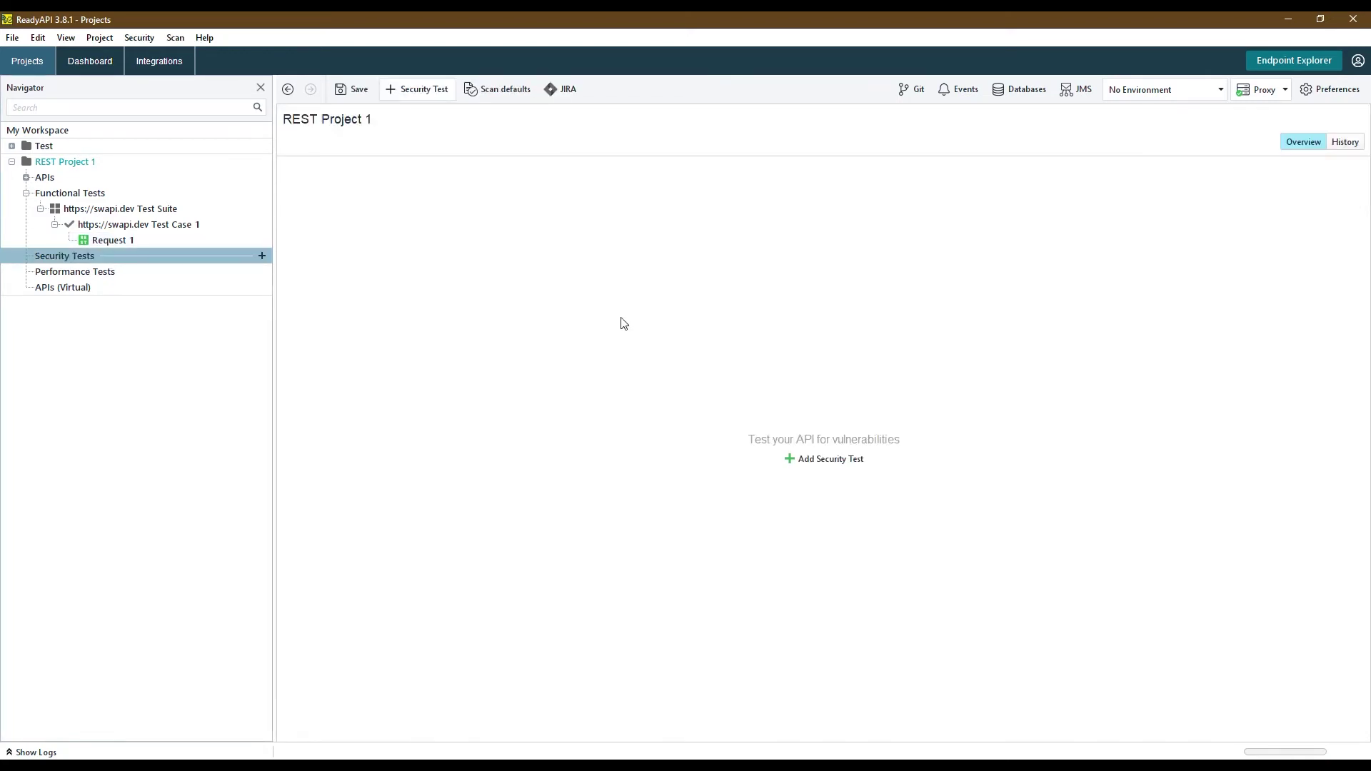
pyautogui.click(262, 256)
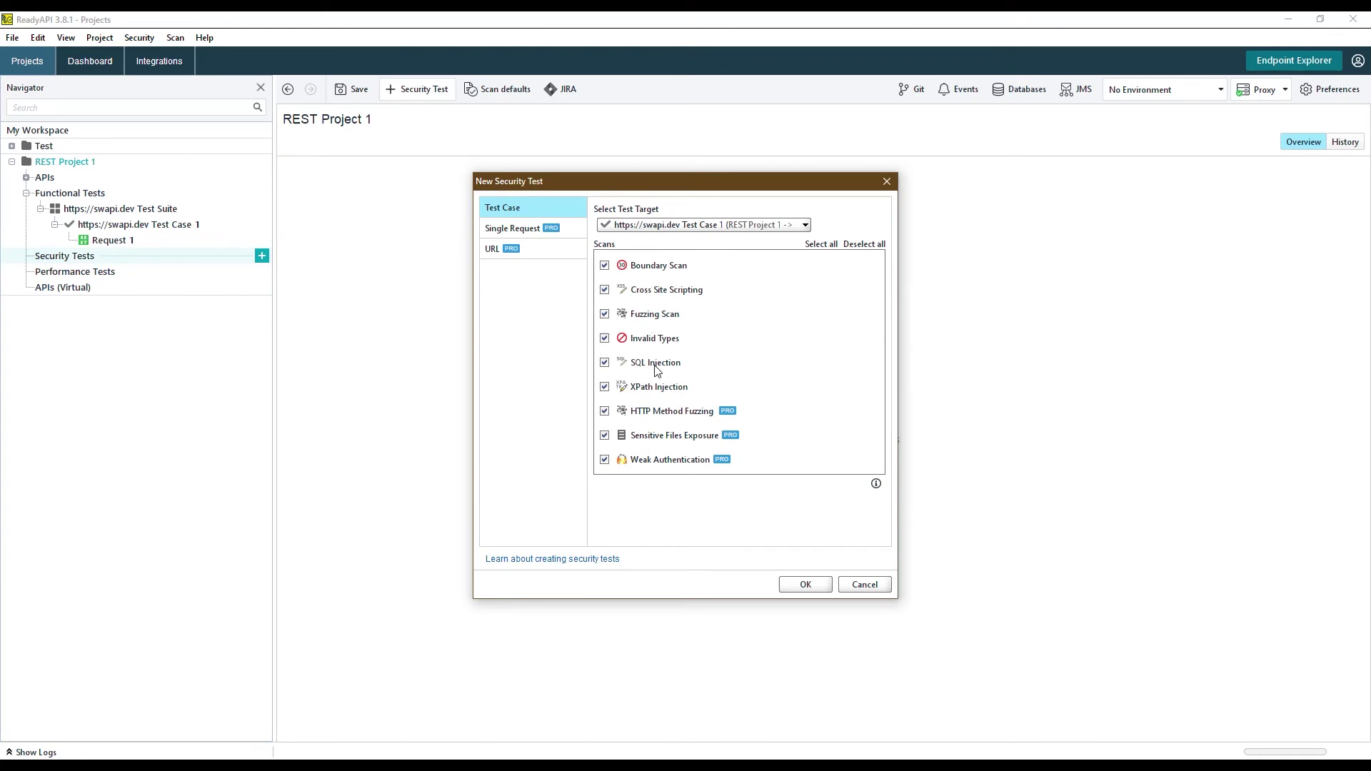
pyautogui.click(744, 226)
pyautogui.click(743, 226)
# Step: Compare the Test Case, Single Request and URL target types, and create the security test from the test case with all scans selected
pyautogui.click(514, 228)
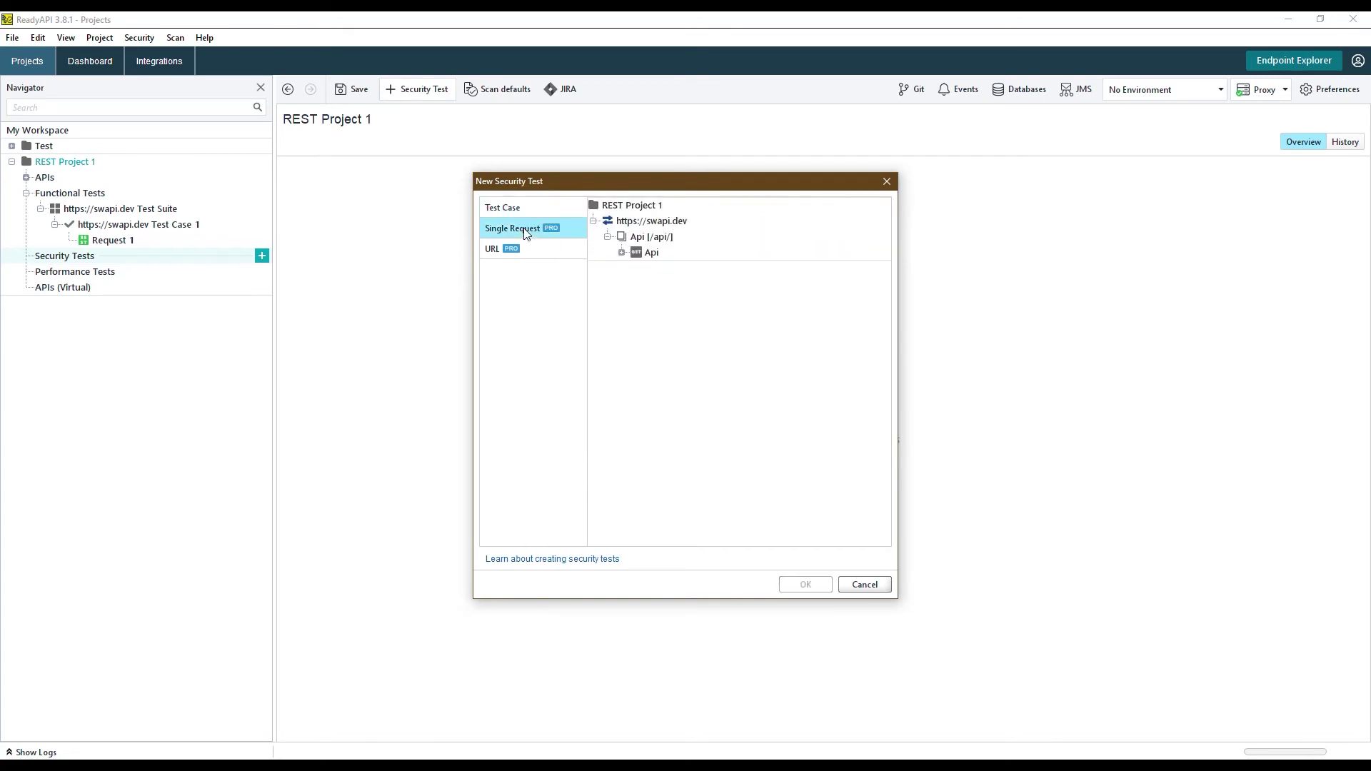
pyautogui.click(507, 250)
pyautogui.click(515, 230)
pyautogui.click(515, 247)
pyautogui.click(518, 230)
pyautogui.click(518, 250)
pyautogui.click(517, 206)
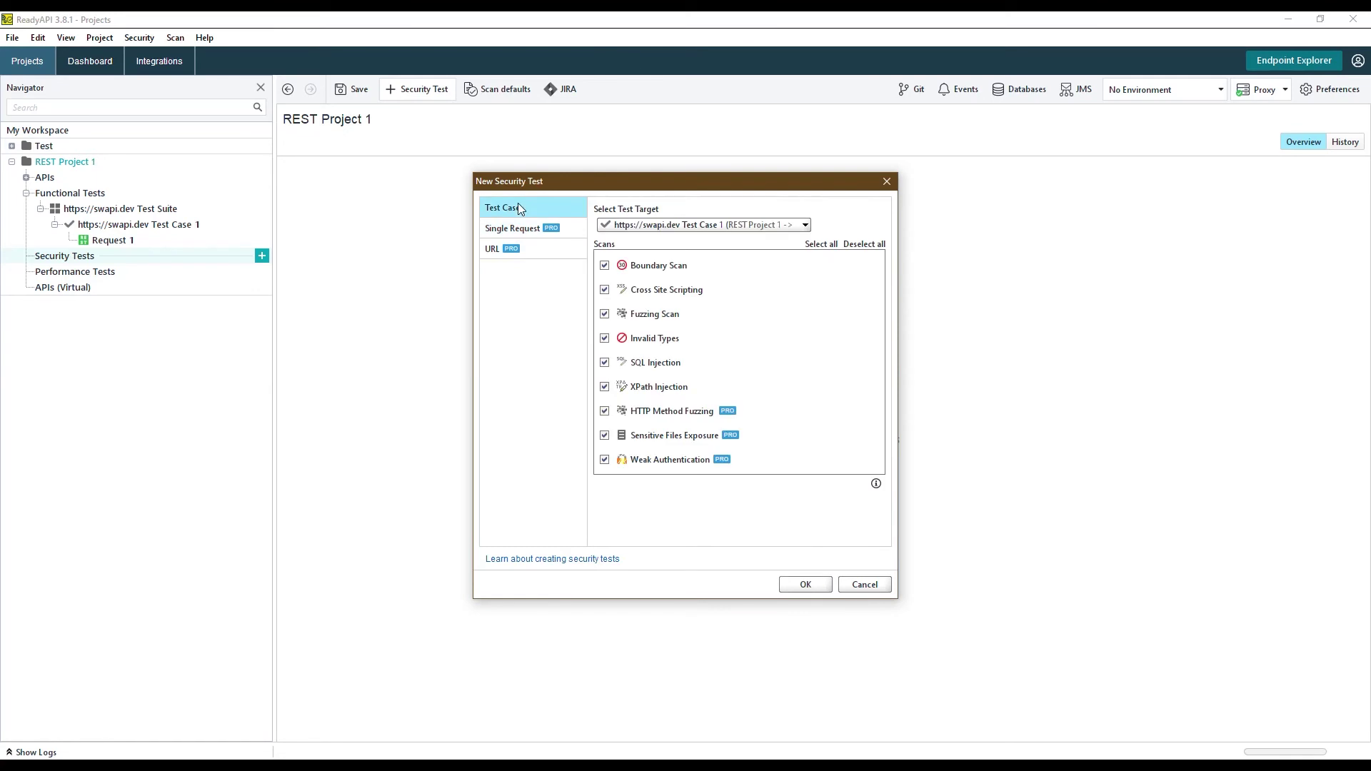
pyautogui.click(525, 227)
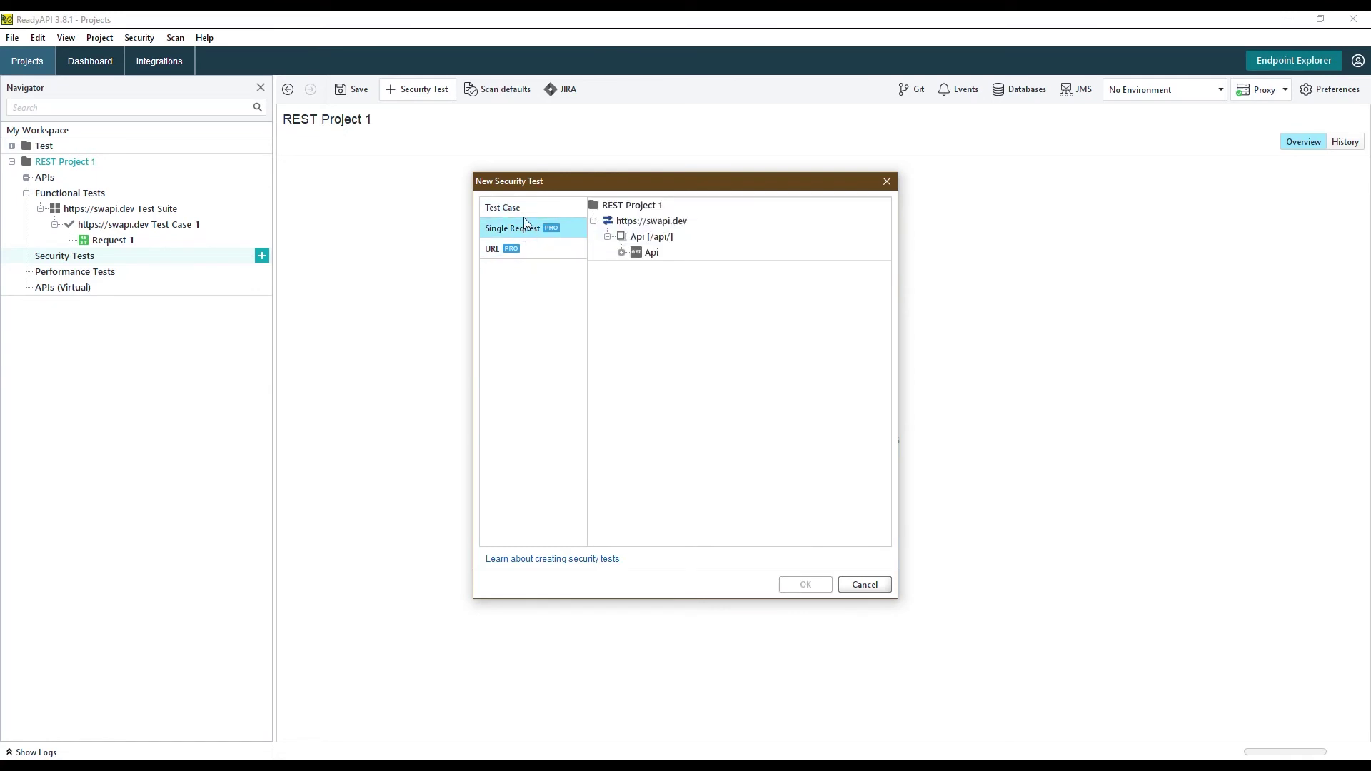
pyautogui.click(525, 209)
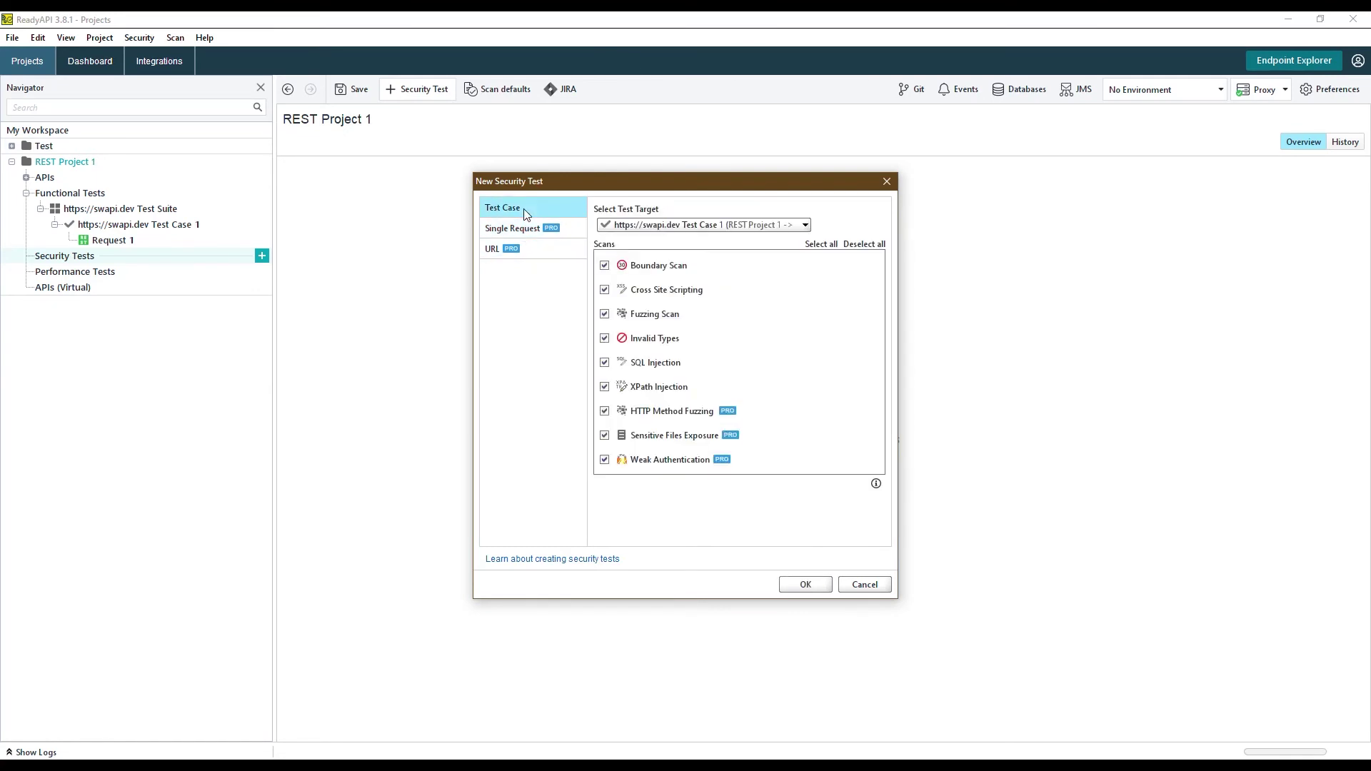
pyautogui.click(805, 585)
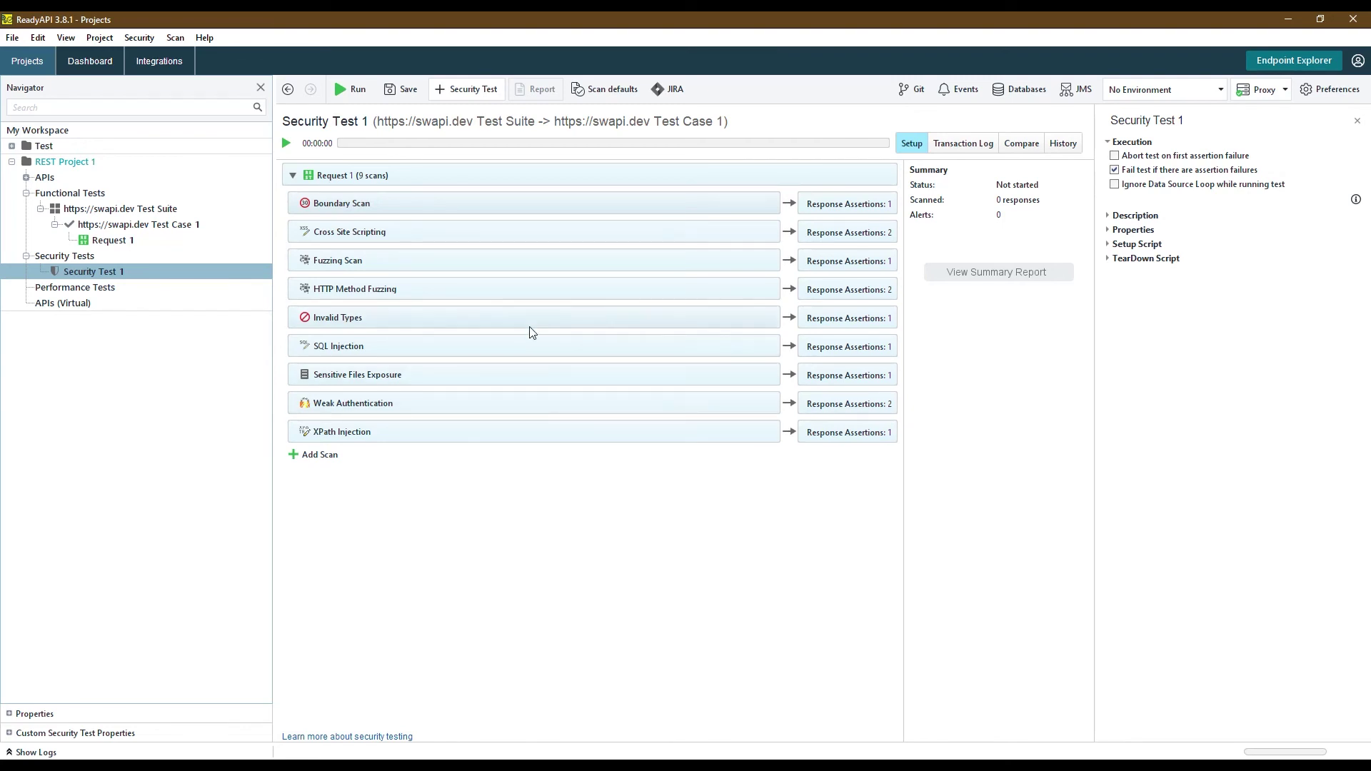
# Step: View the Cross Site Scripting scan's response assertions, look through the assertion types that can be added, and close without adding one
pyautogui.click(492, 232)
pyautogui.click(851, 230)
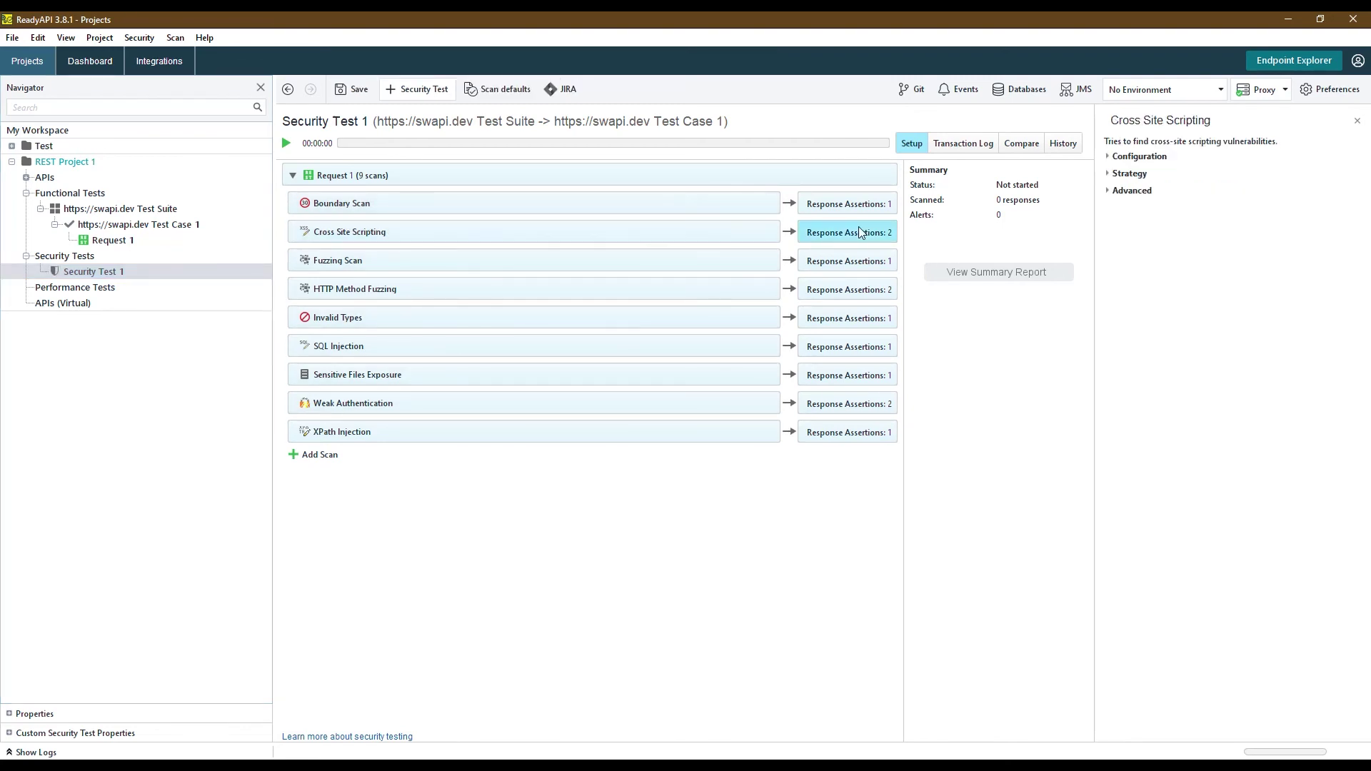
pyautogui.click(1118, 146)
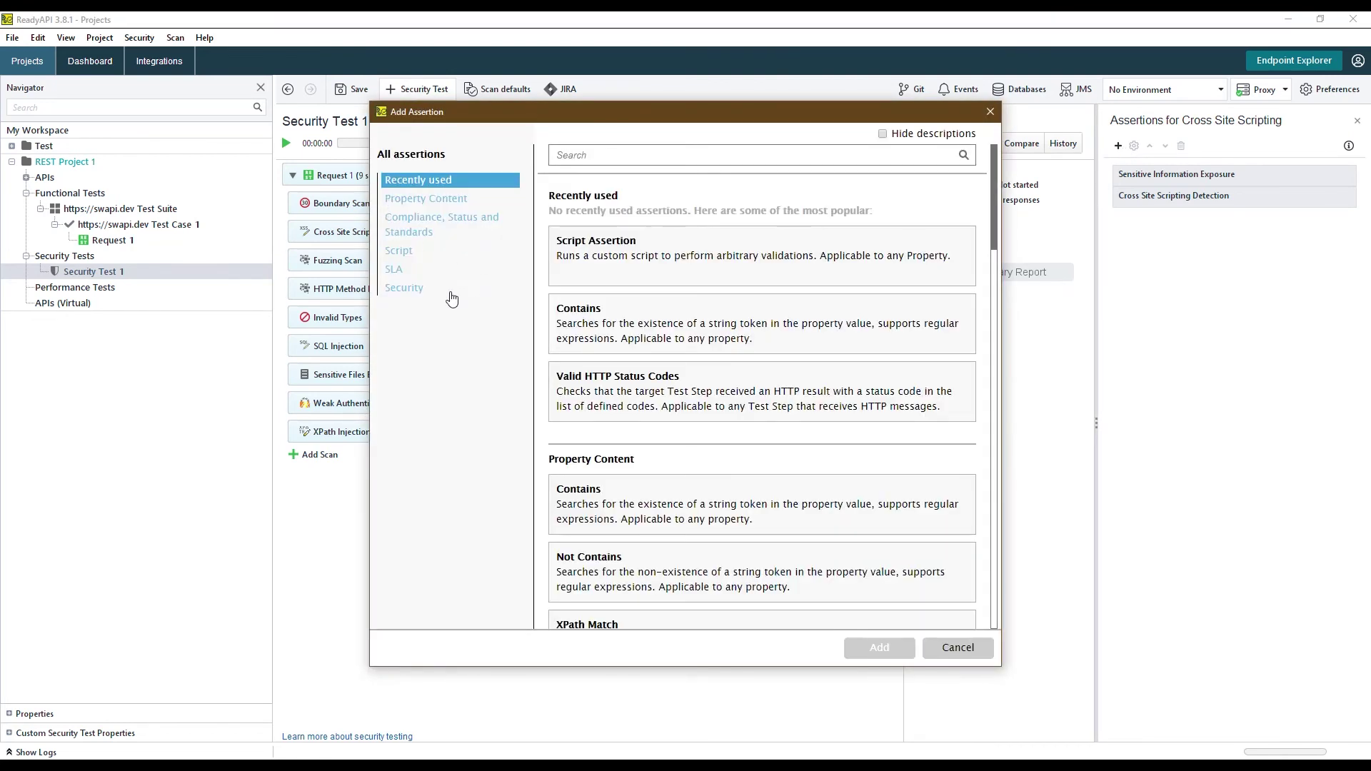
pyautogui.click(397, 254)
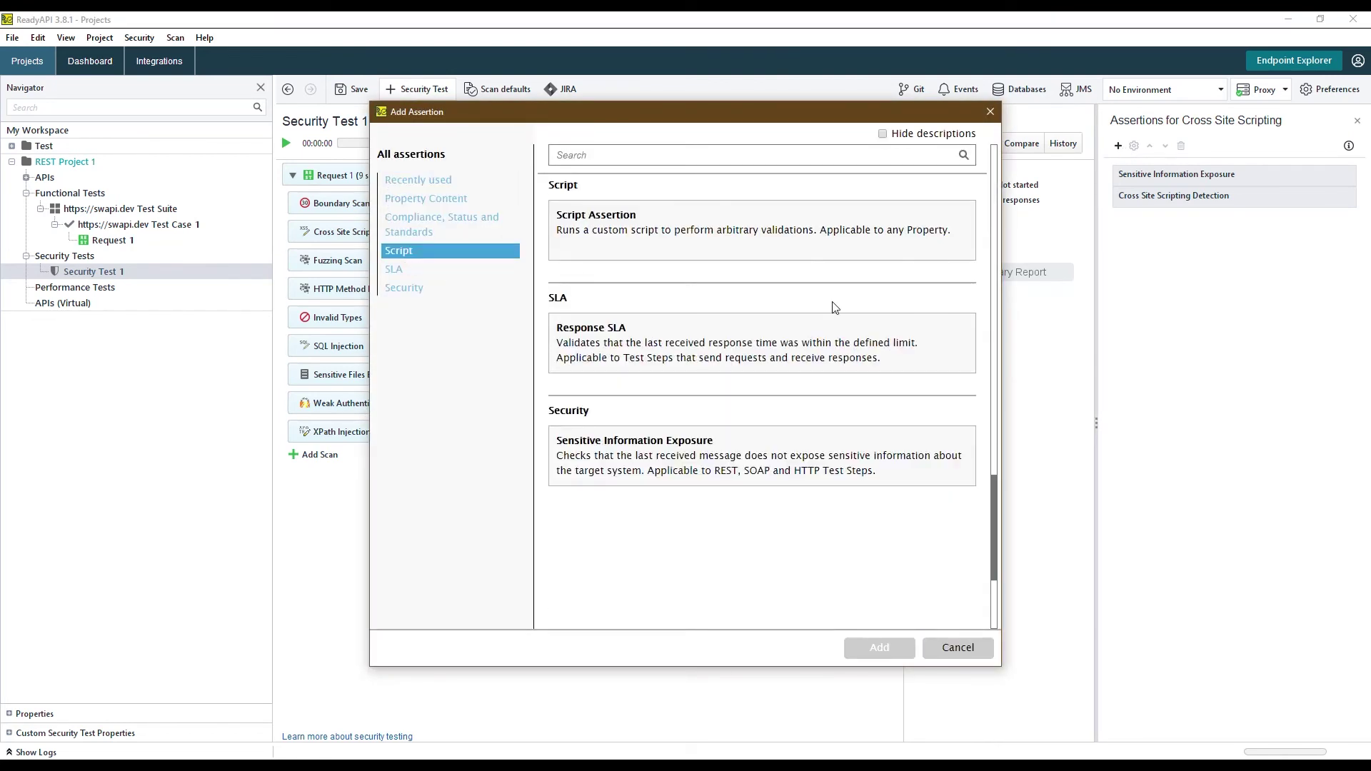
pyautogui.click(990, 112)
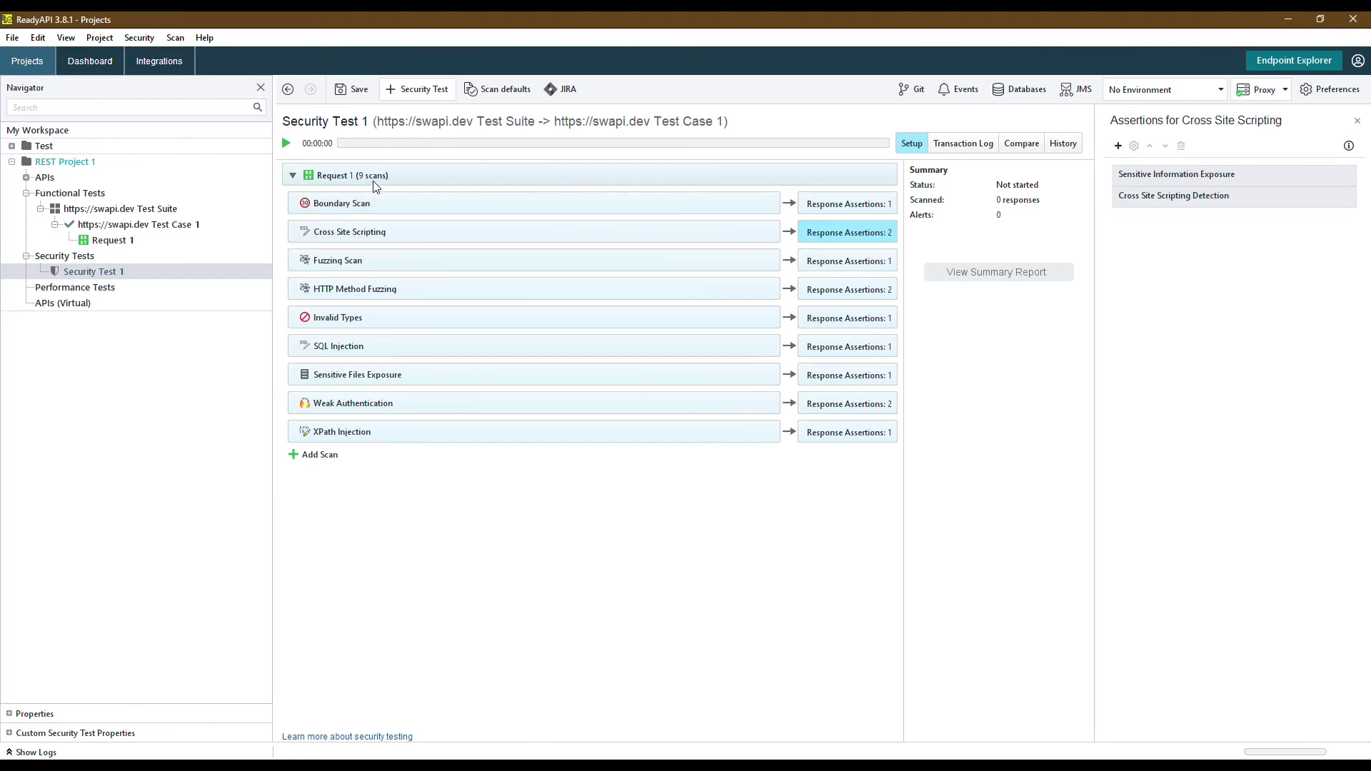
# Step: Check the Cross Site Scripting and Fuzzing scan settings and the Request 1 test step, and run Security Test 1
pyautogui.click(300, 205)
pyautogui.click(355, 227)
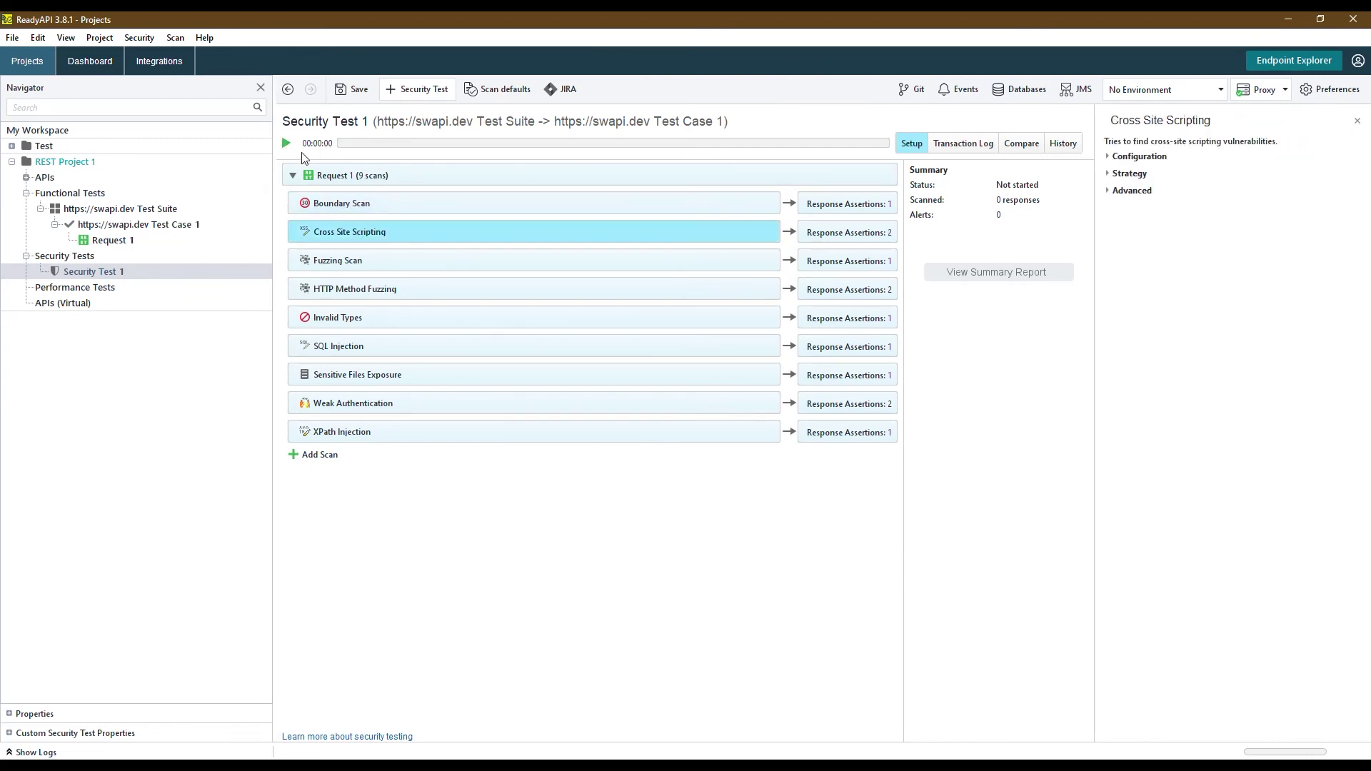
pyautogui.click(346, 261)
pyautogui.click(379, 177)
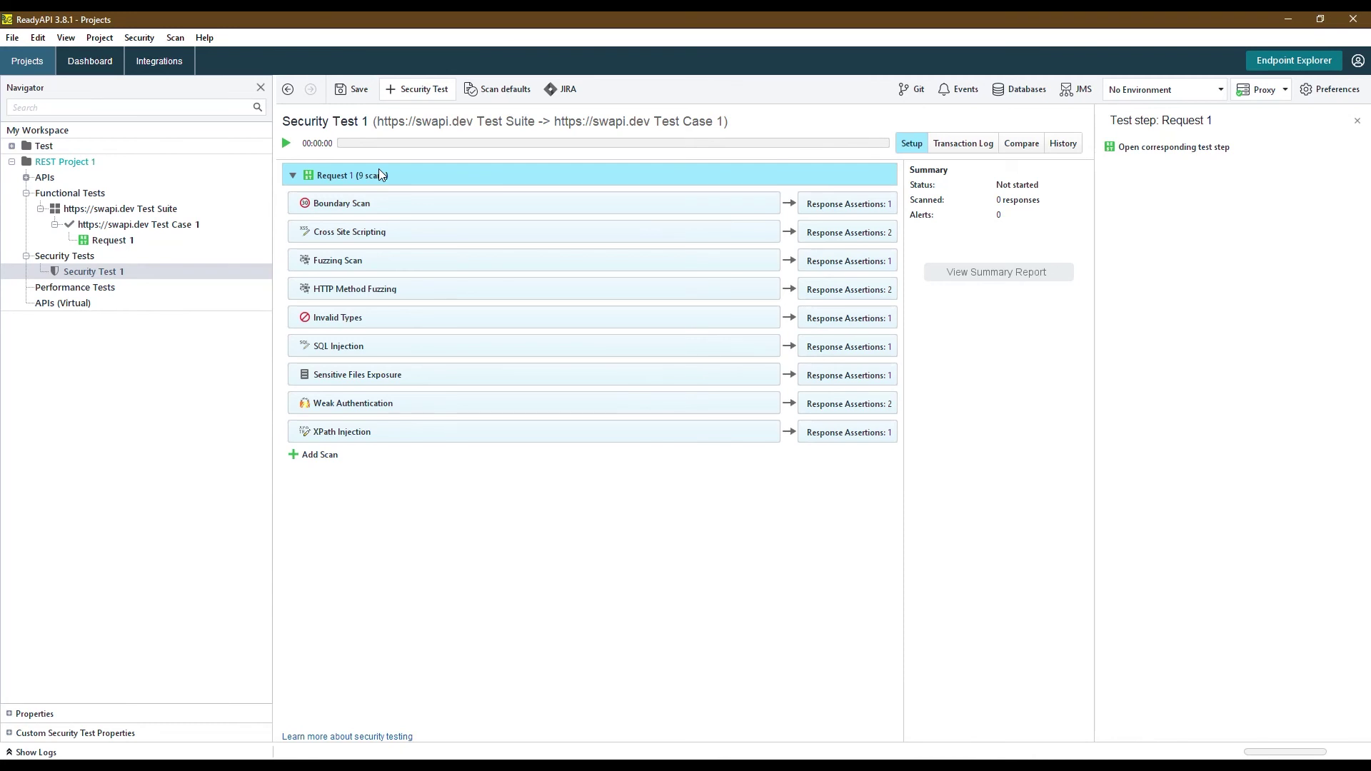
pyautogui.click(287, 144)
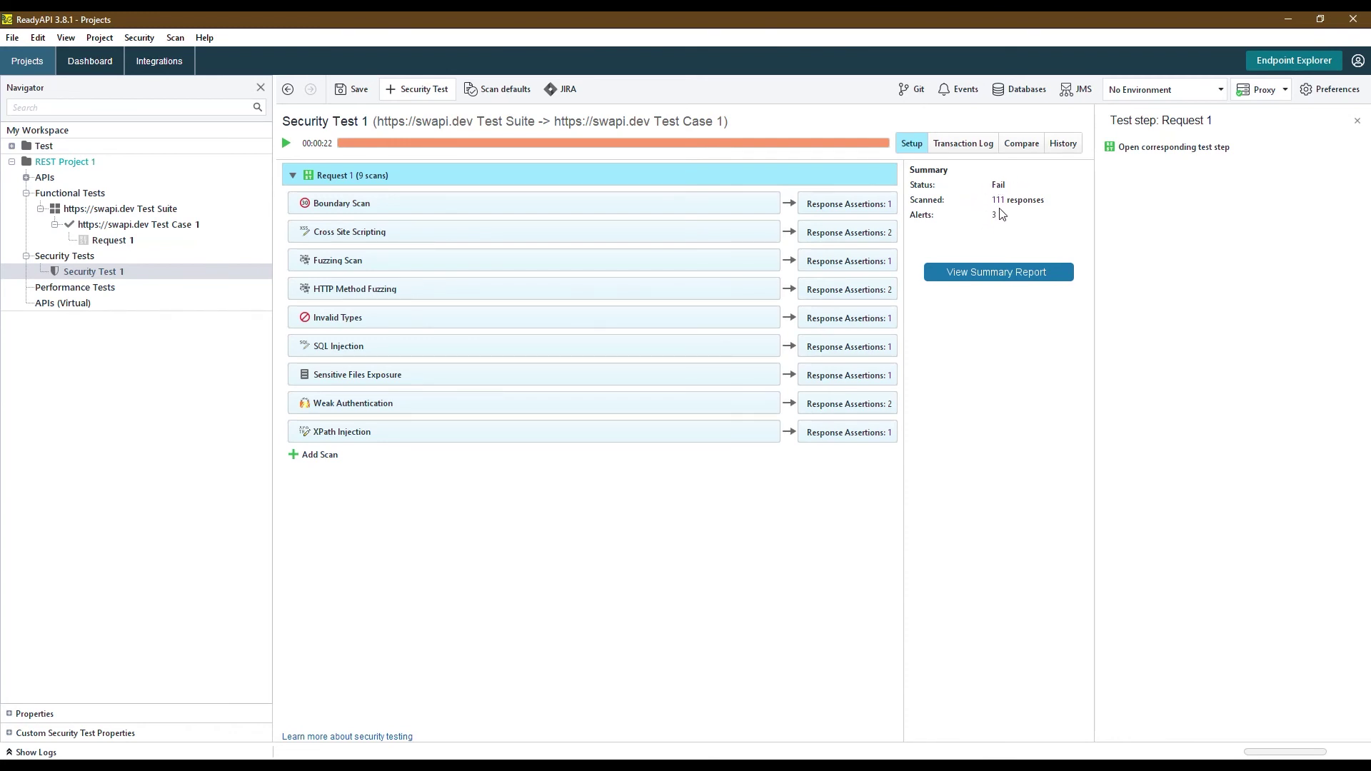
# Step: Open the security test's transaction log and inspect the alerts on the failed HTTP Method Fuzzing response for the TRACE method
pyautogui.click(961, 143)
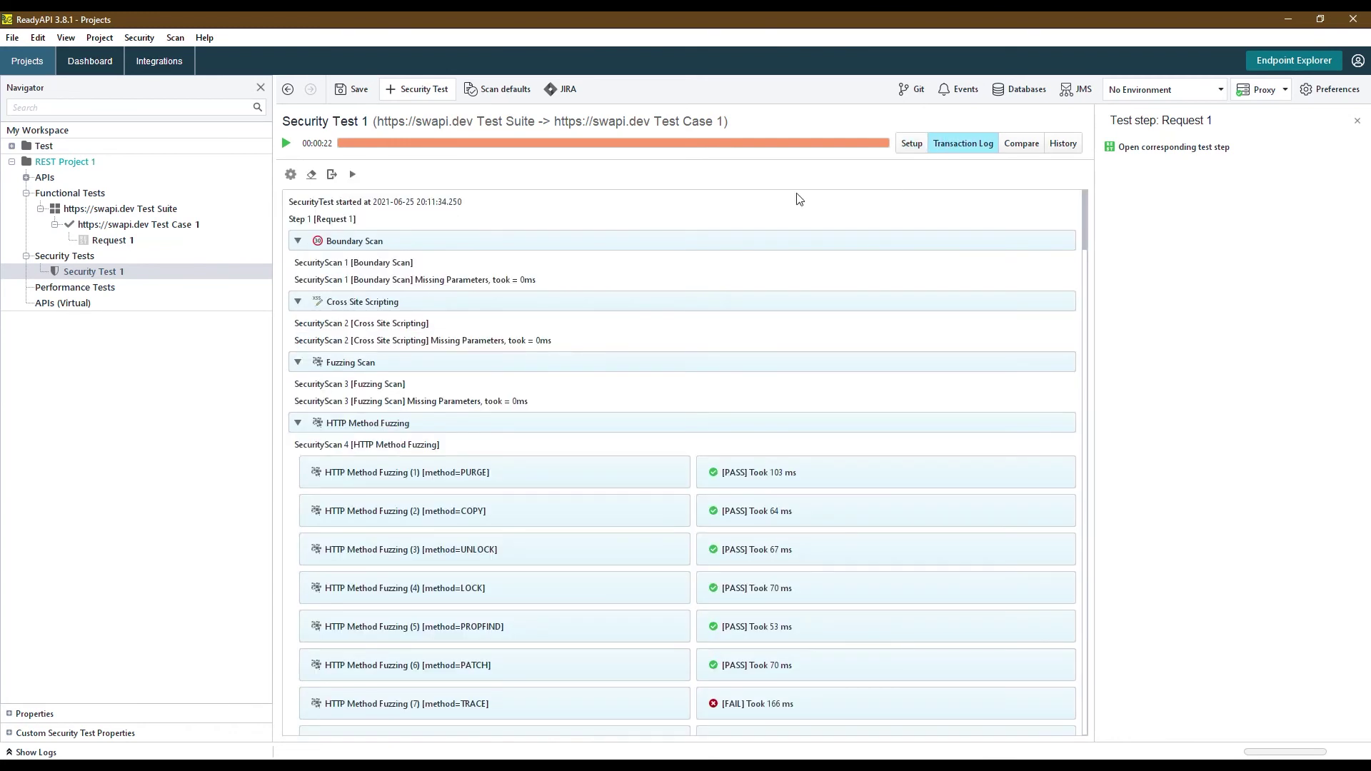
pyautogui.scroll(-1, 700, 225)
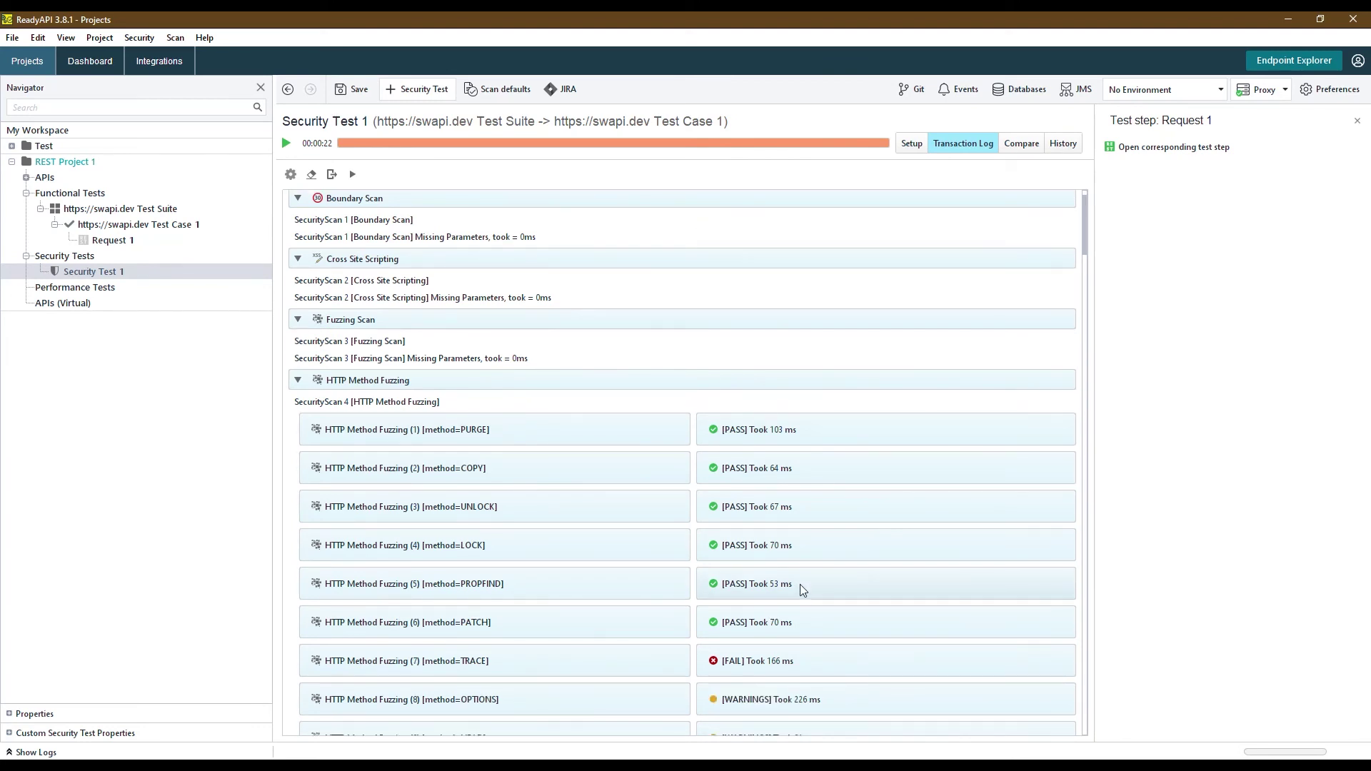
pyautogui.click(773, 664)
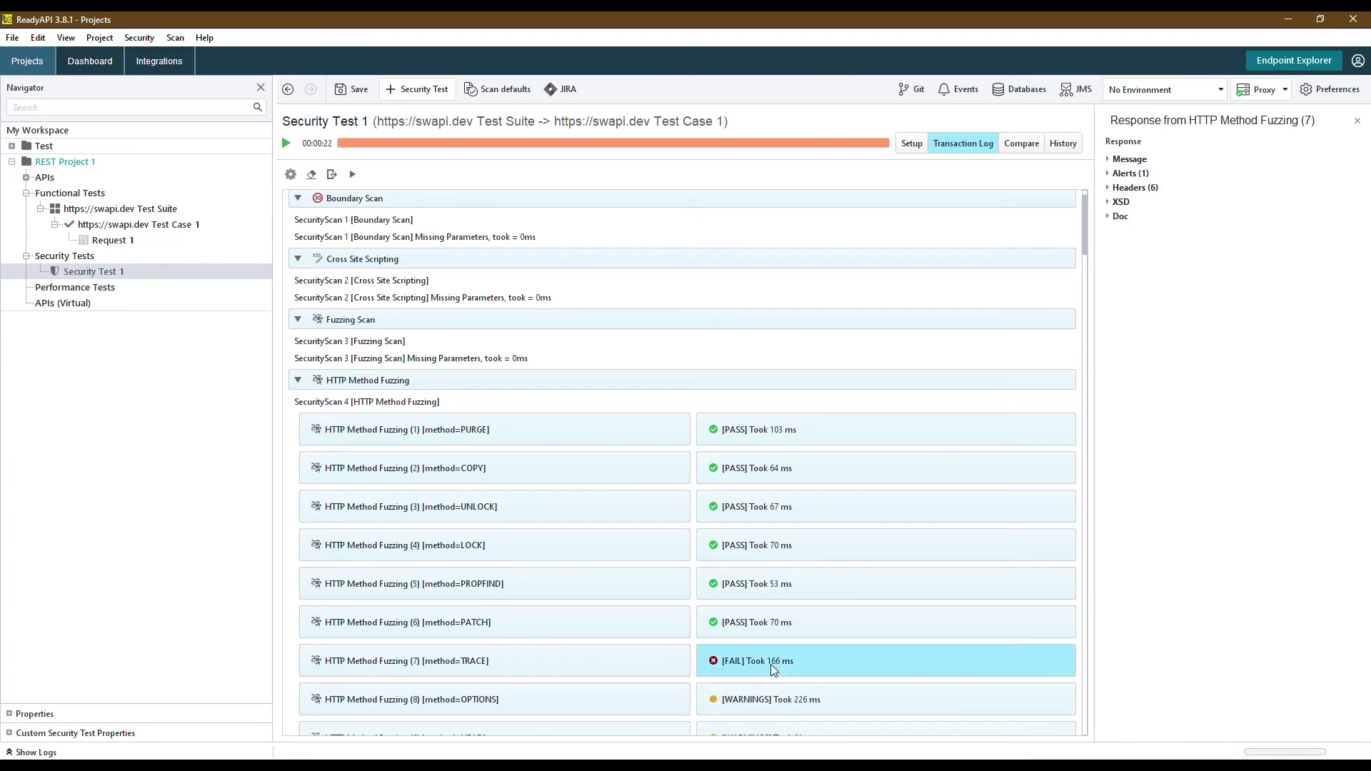
pyautogui.click(1109, 160)
pyautogui.click(1117, 160)
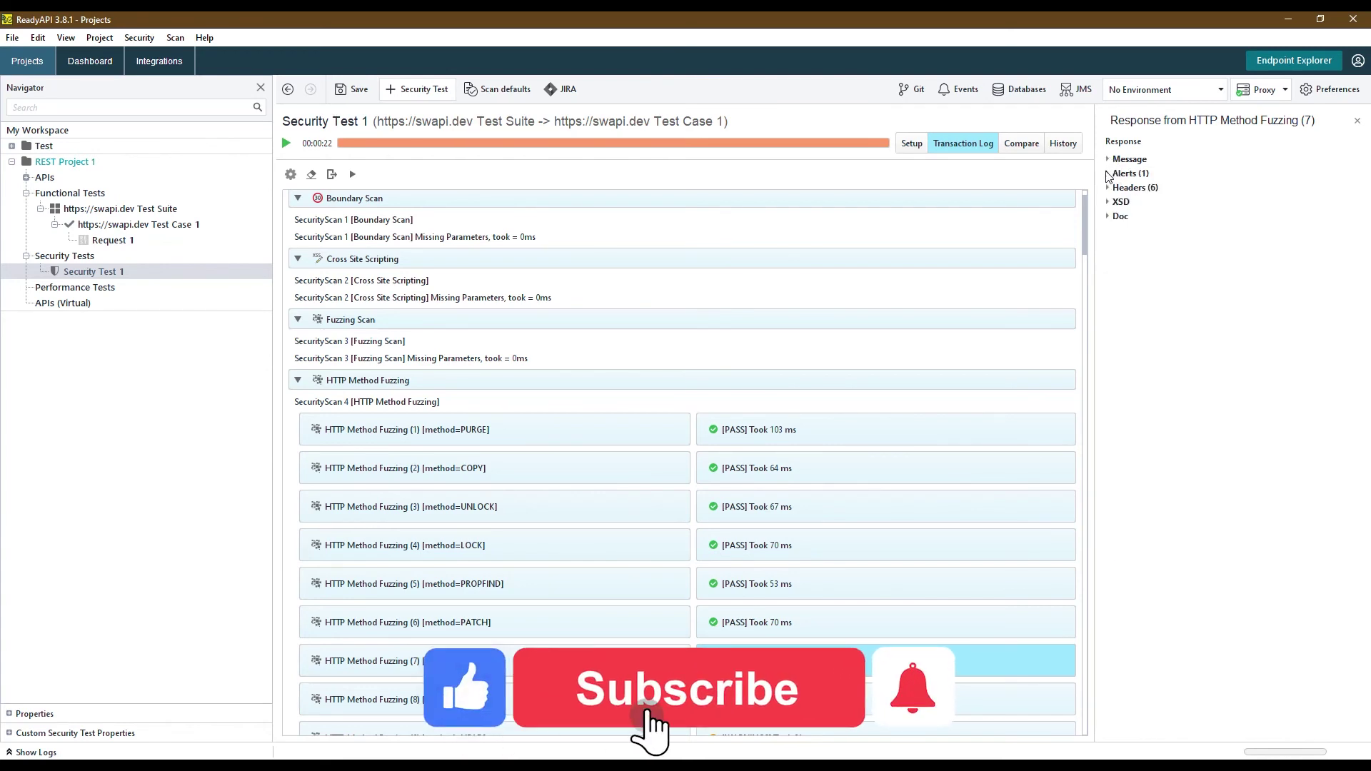
pyautogui.click(1119, 174)
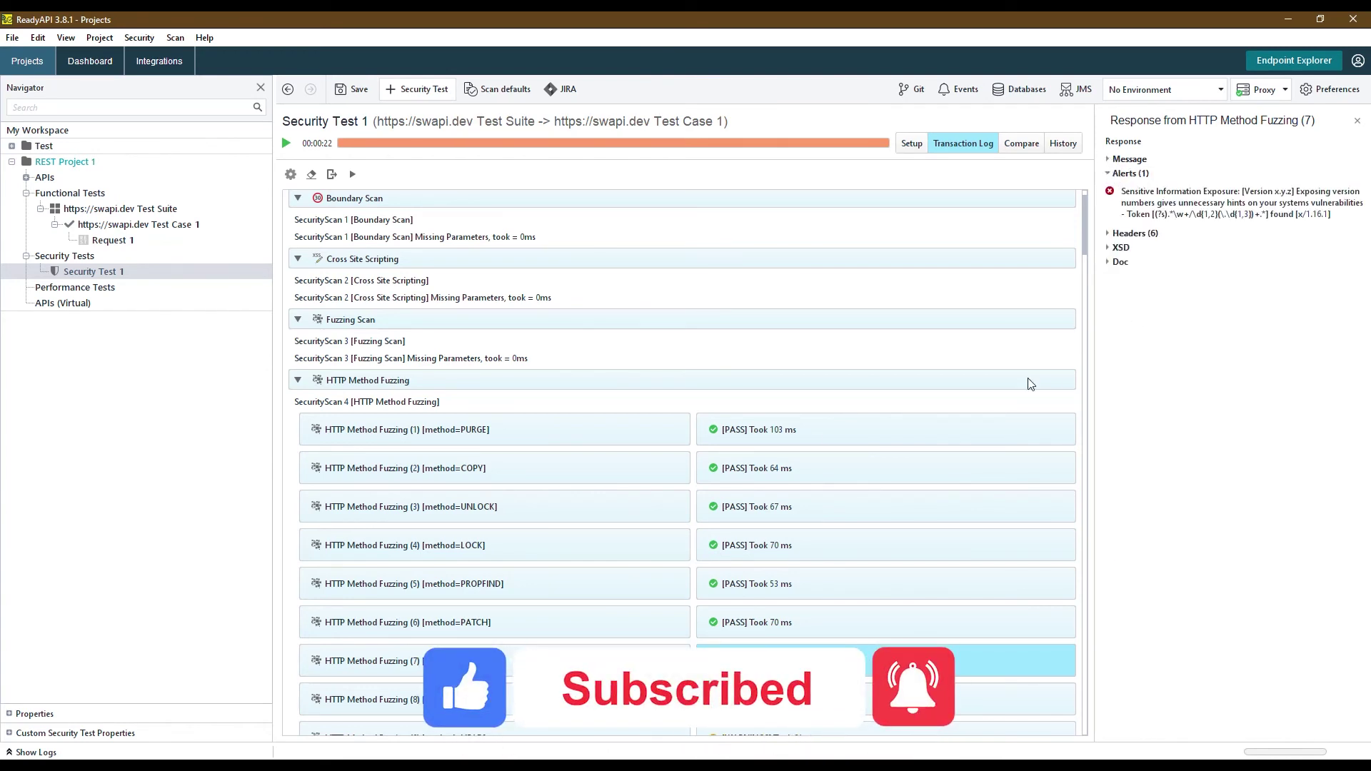
# Step: Look through the remaining transaction log entries, from HTTP Method Fuzzing to the Sensitive Files Exposure requests
pyautogui.scroll(-3, 786, 435)
pyautogui.scroll(-15, 863, 413)
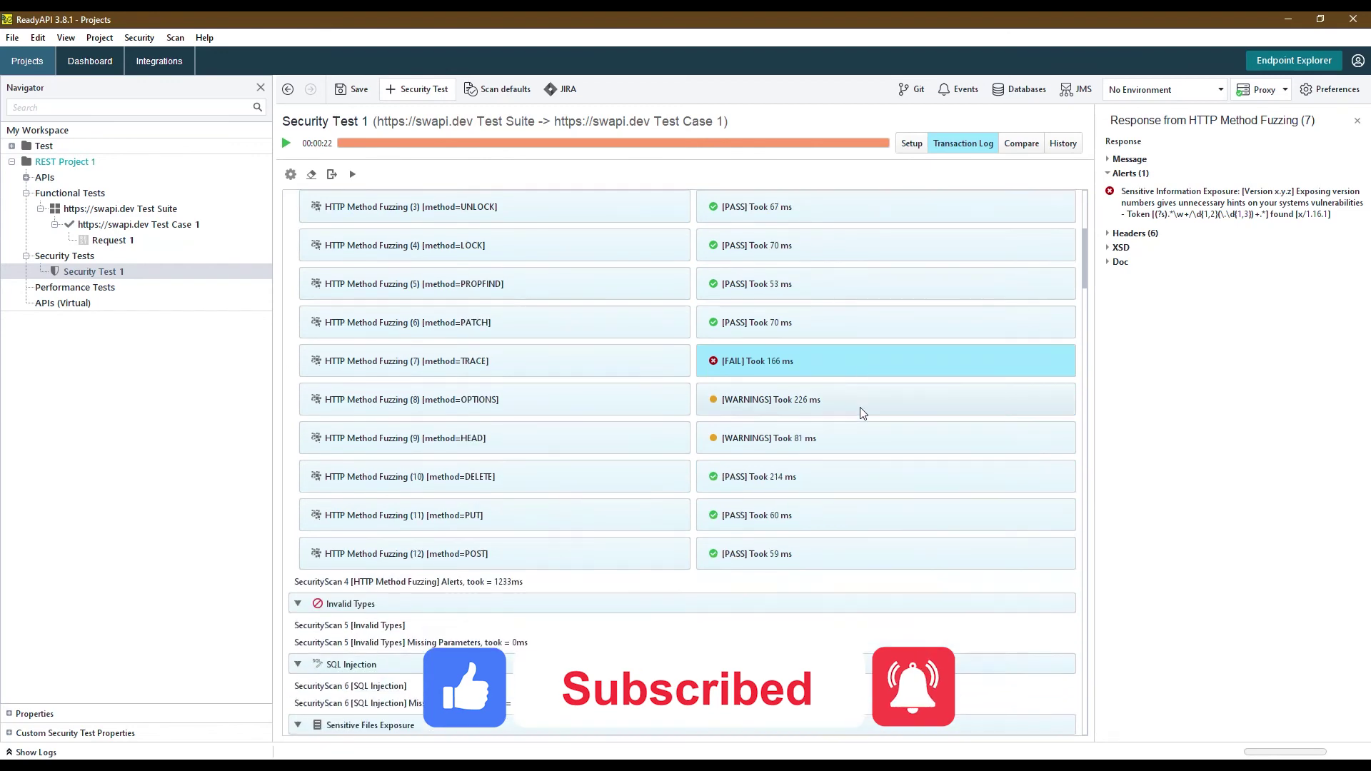
pyautogui.scroll(-5, 862, 389)
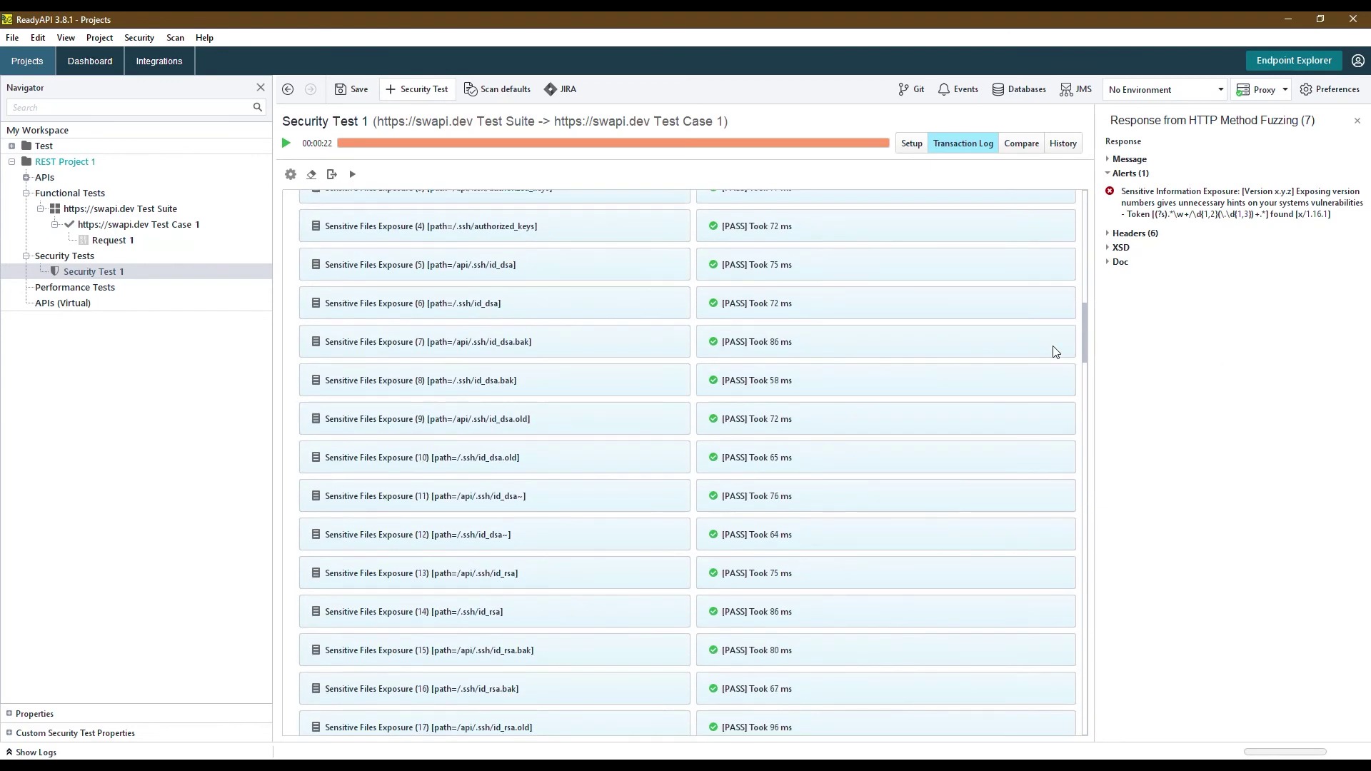
pyautogui.moveTo(1086, 324); pyautogui.dragTo(1106, 662)
pyautogui.scroll(5, 1004, 491)
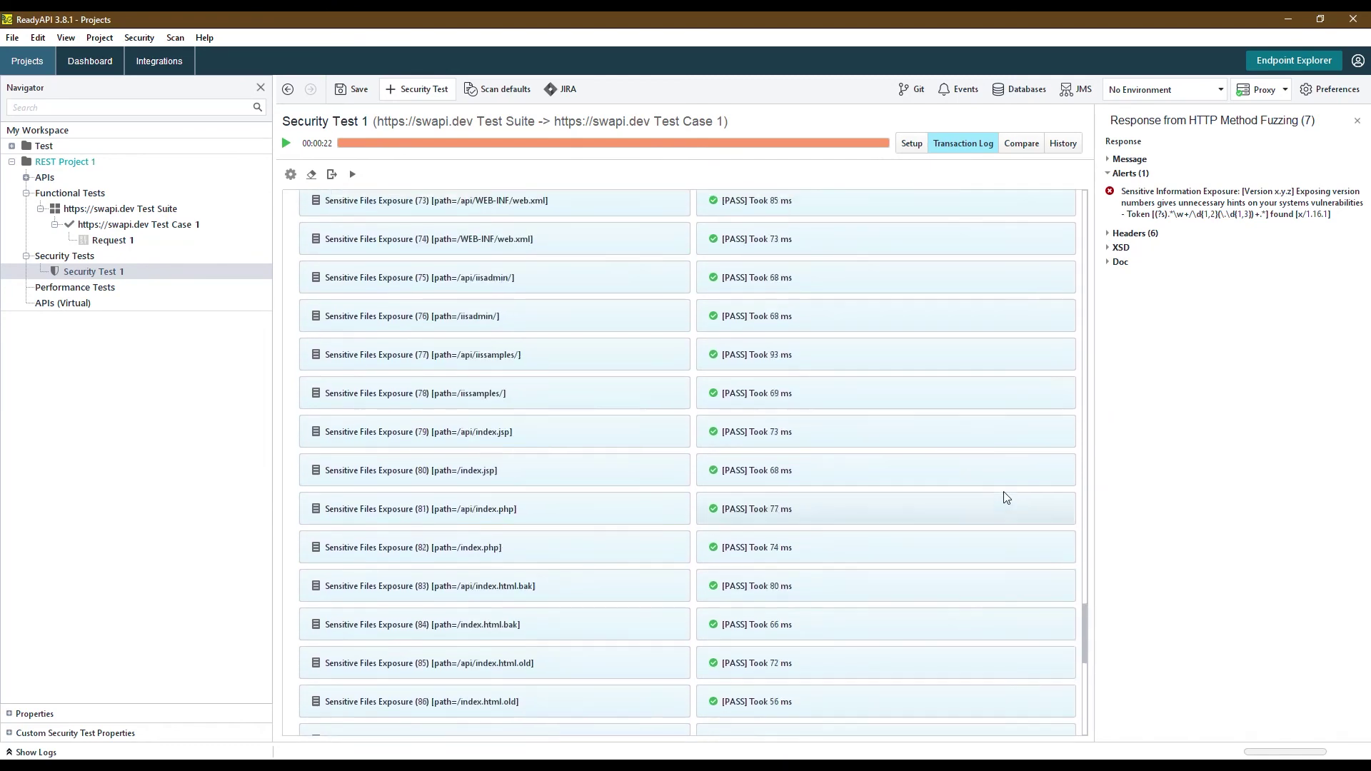
pyautogui.scroll(3, 1004, 492)
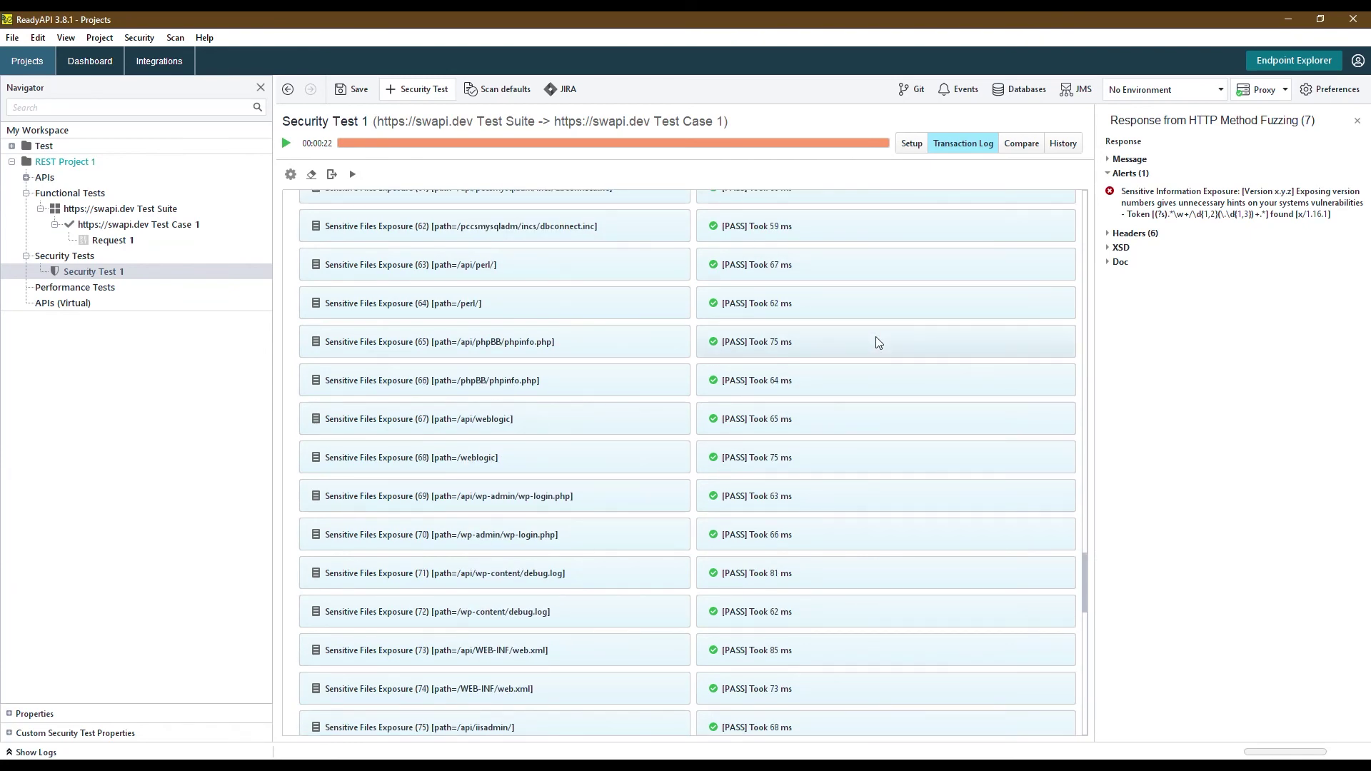
pyautogui.scroll(8, 878, 342)
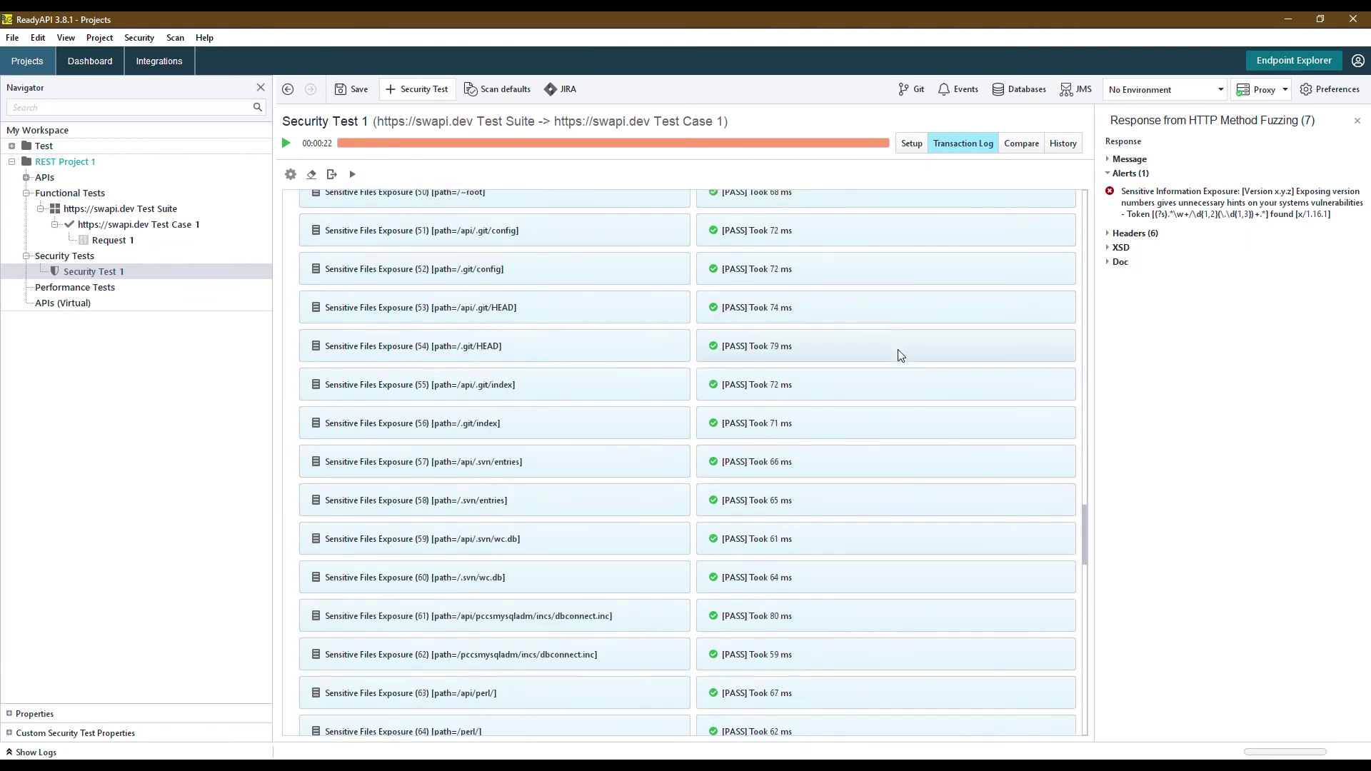
# Step: View the security test's run comparison and execution history, collapse the response alerts, and return to the test setup
pyautogui.click(1022, 142)
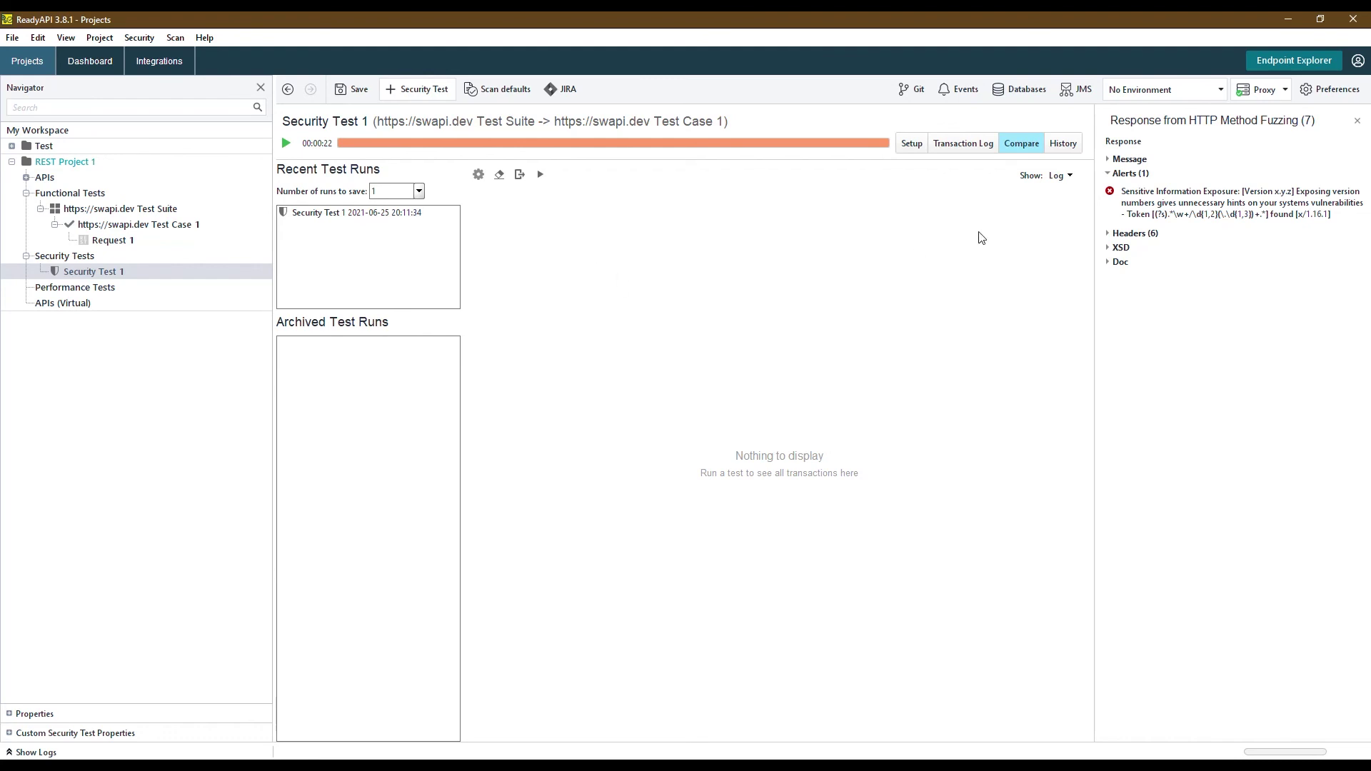
pyautogui.click(1063, 143)
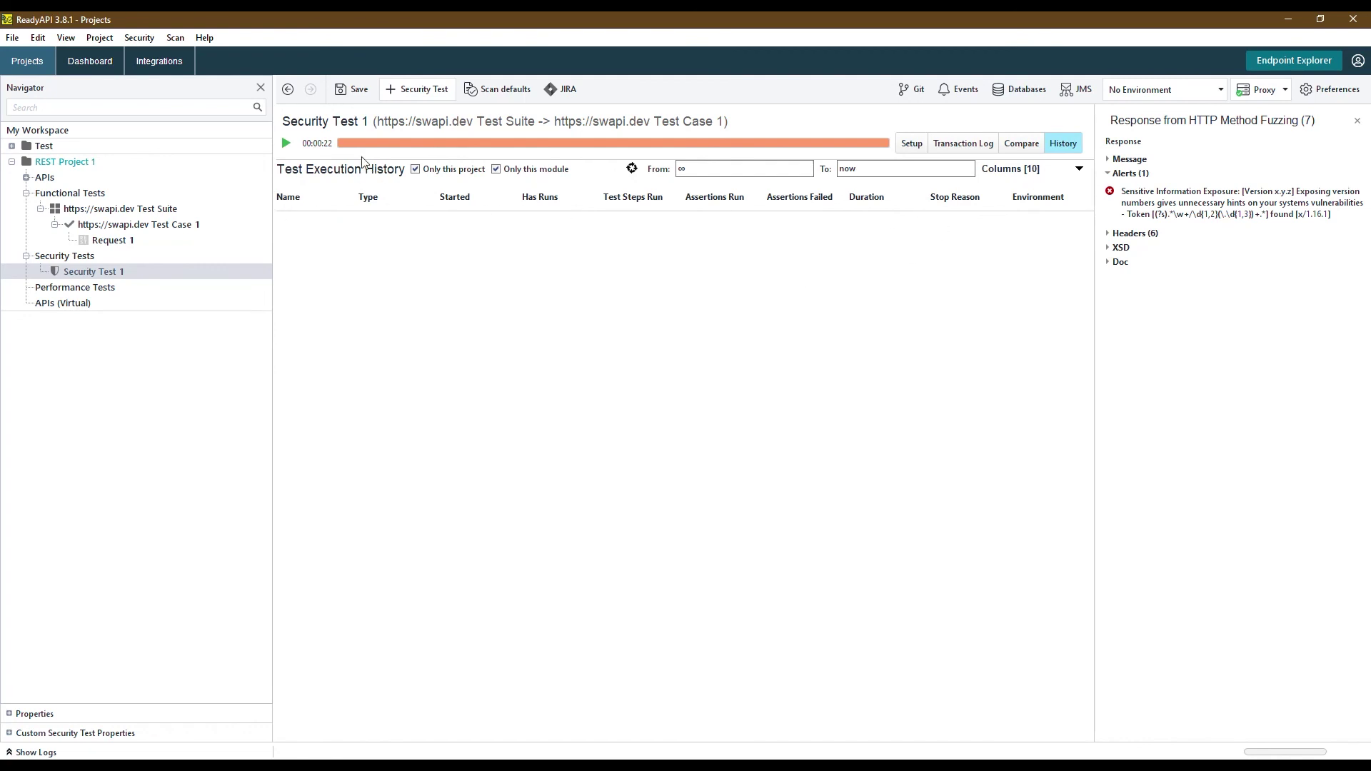
pyautogui.click(1108, 173)
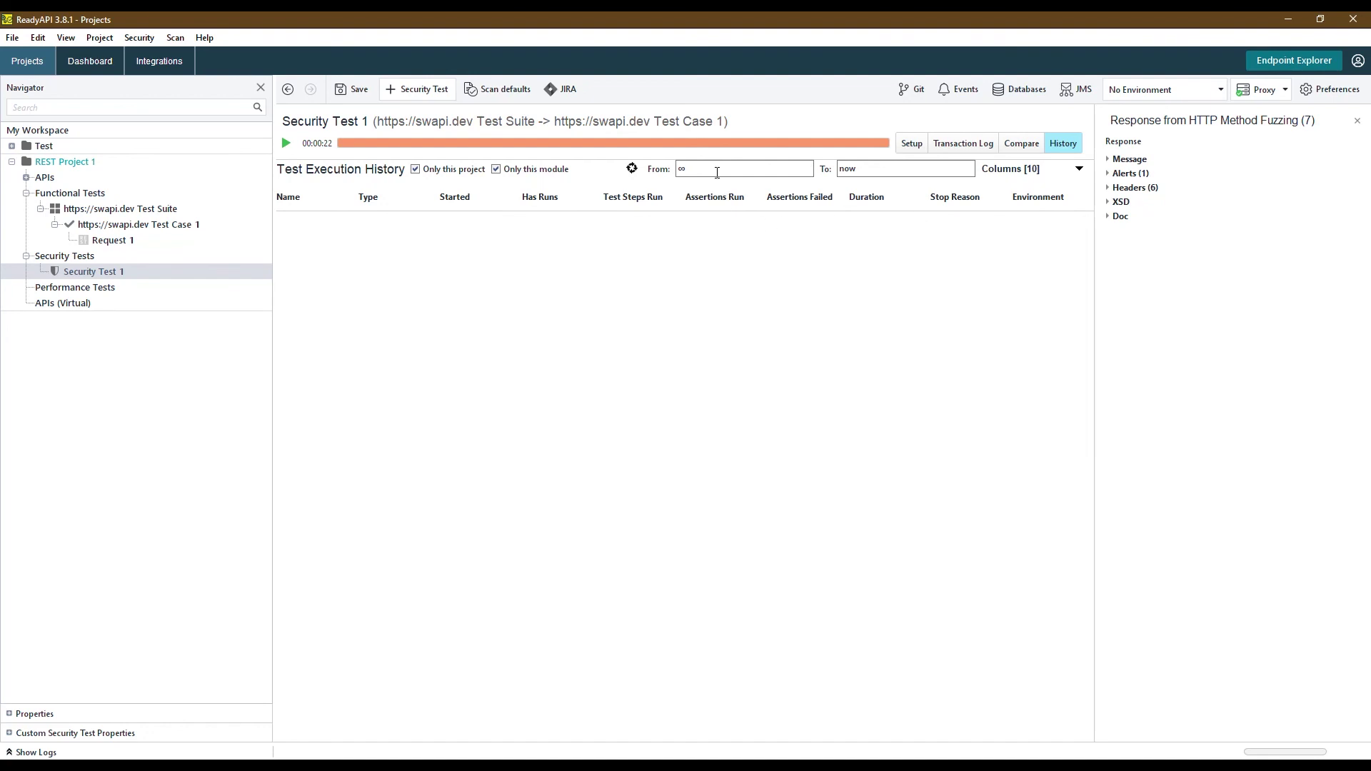
pyautogui.click(1011, 143)
pyautogui.click(951, 146)
pyautogui.click(903, 143)
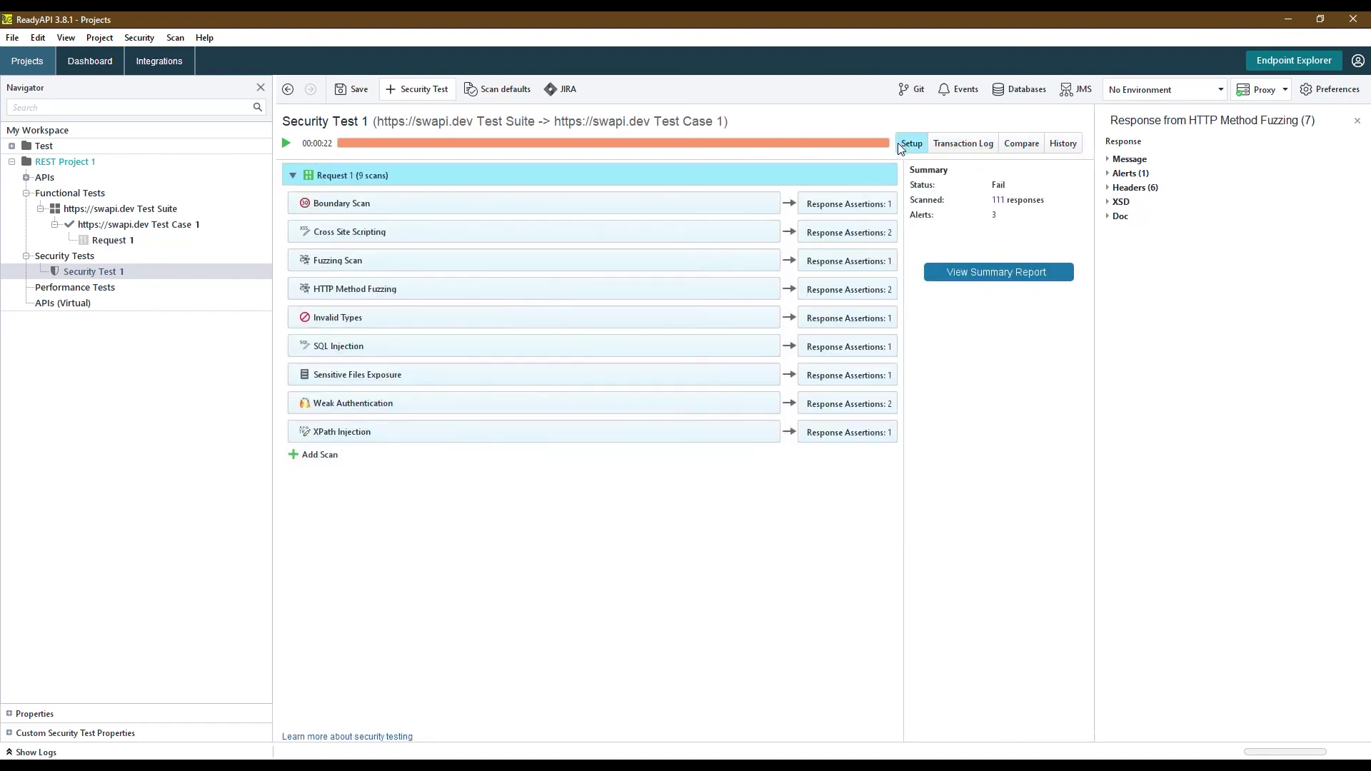
# Step: Rerun Security Test 1 and open its newest run from the execution history with the module-only filter turned off
pyautogui.click(285, 144)
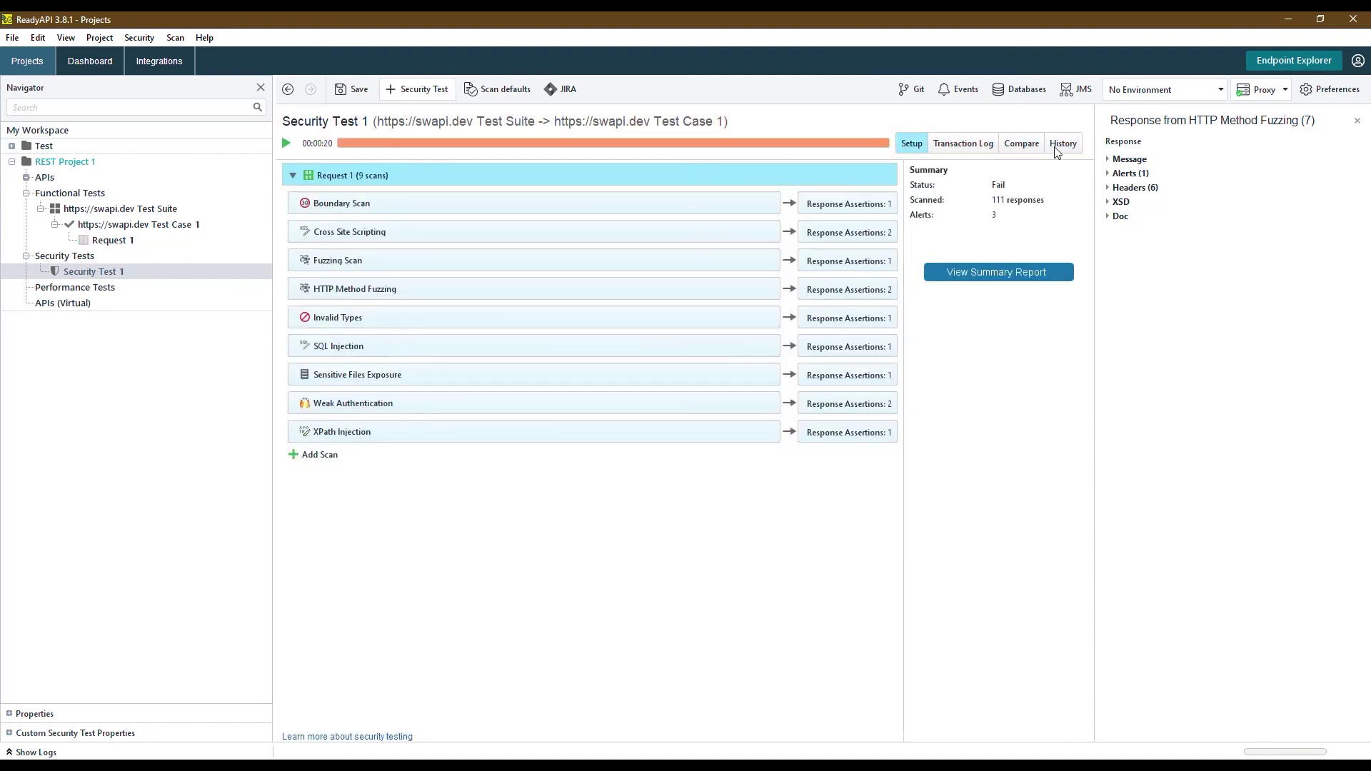
pyautogui.click(1061, 146)
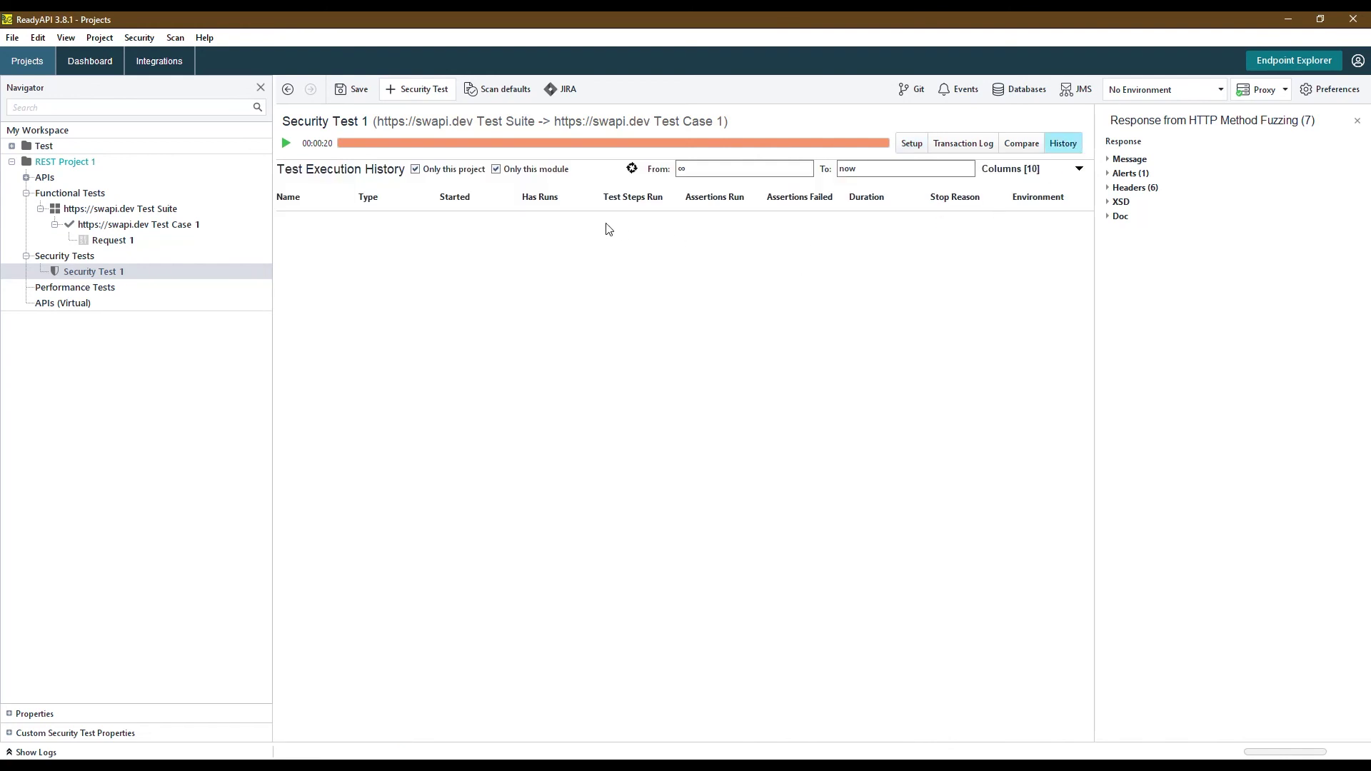
pyautogui.click(496, 170)
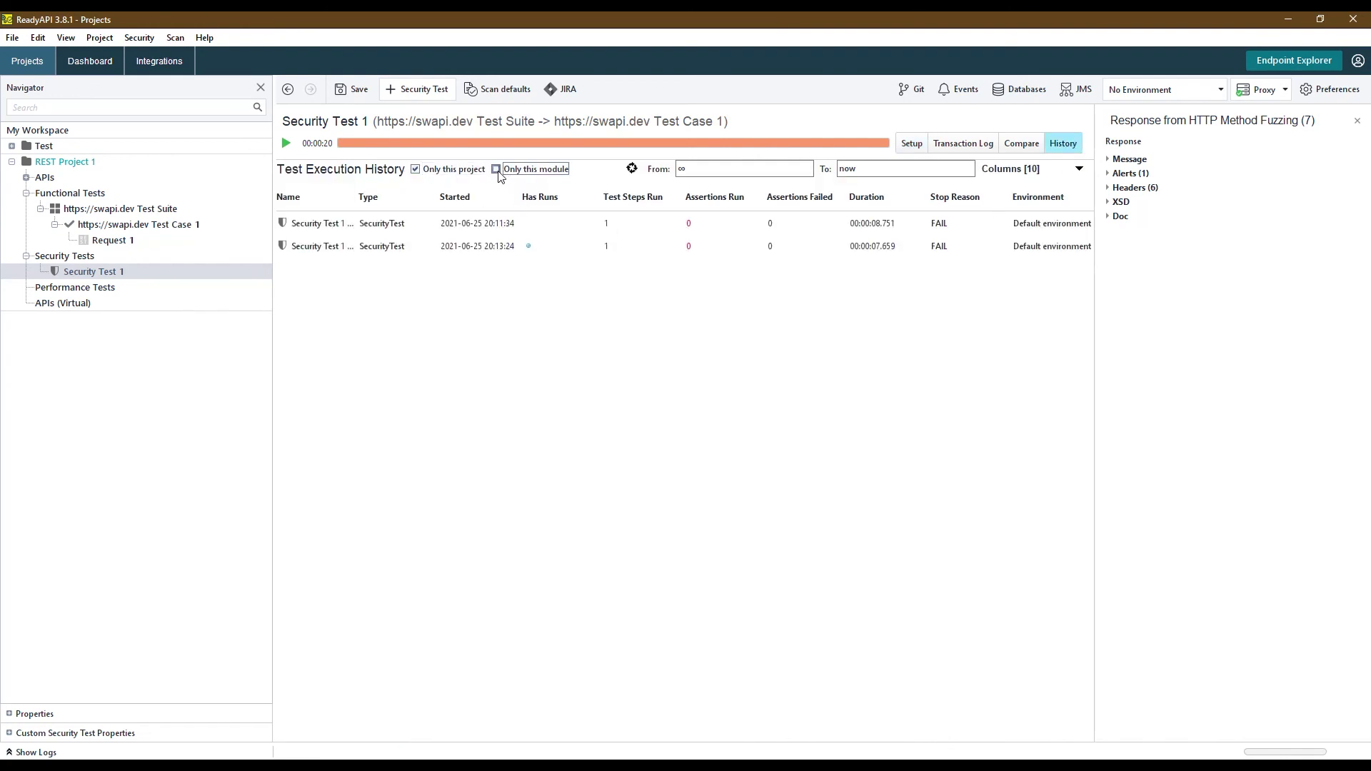
pyautogui.click(339, 252)
pyautogui.doubleClick(340, 254)
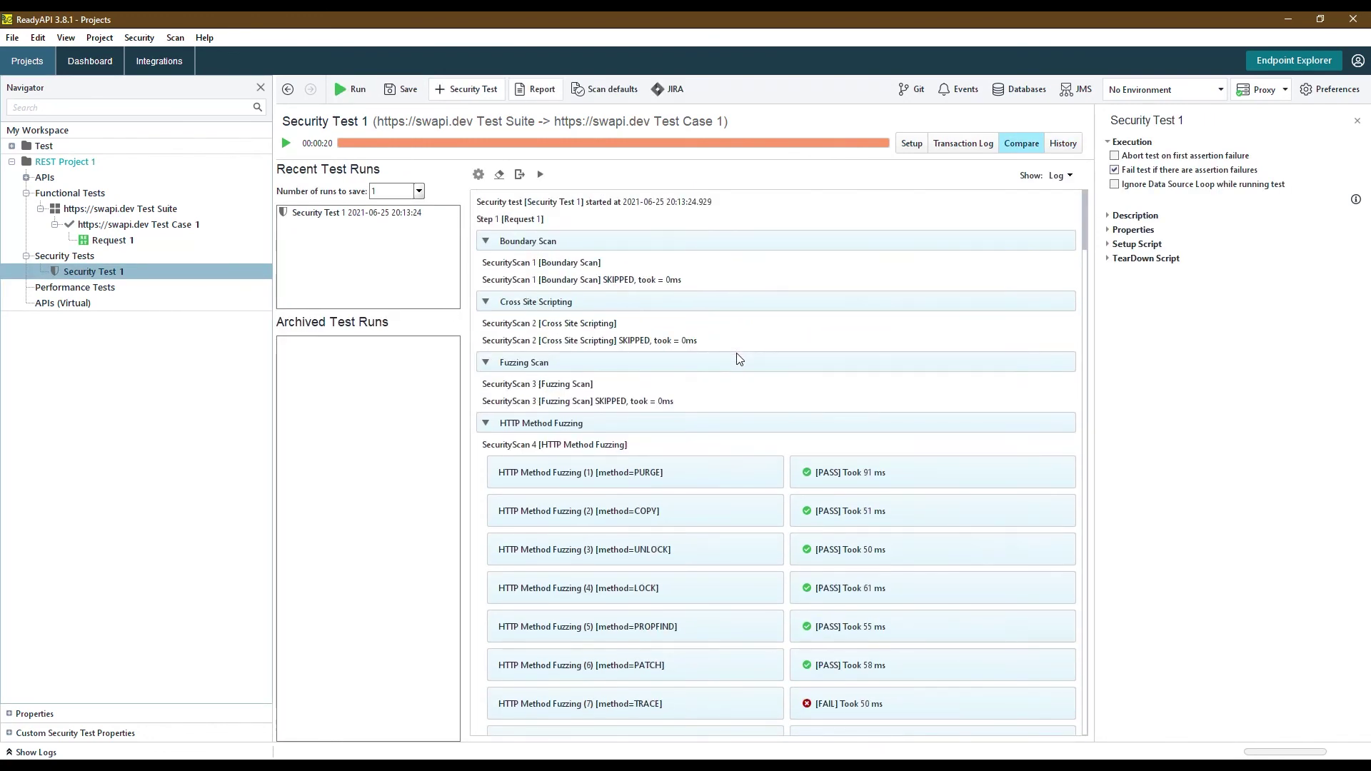
# Step: Return to the security test setup, view the summary report, and open the full report as a PDF
pyautogui.click(916, 147)
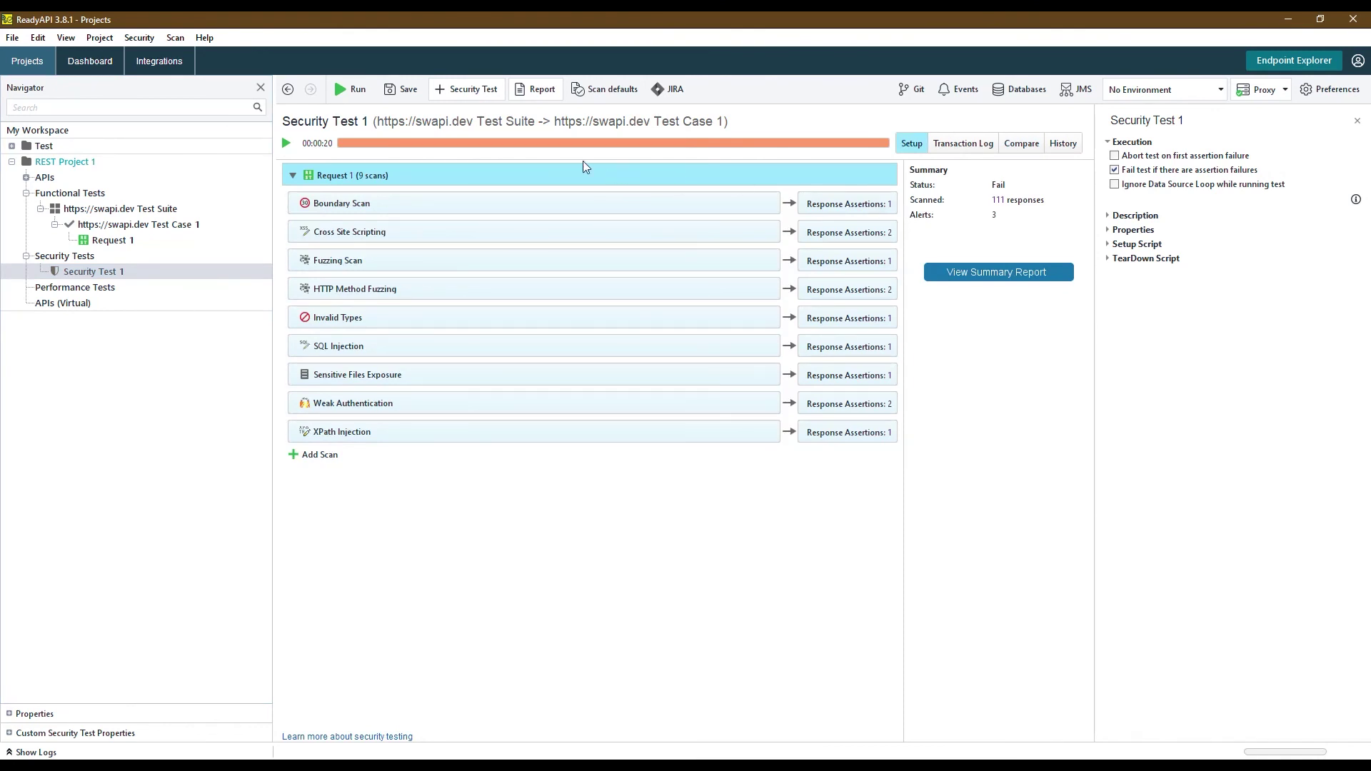
pyautogui.click(996, 273)
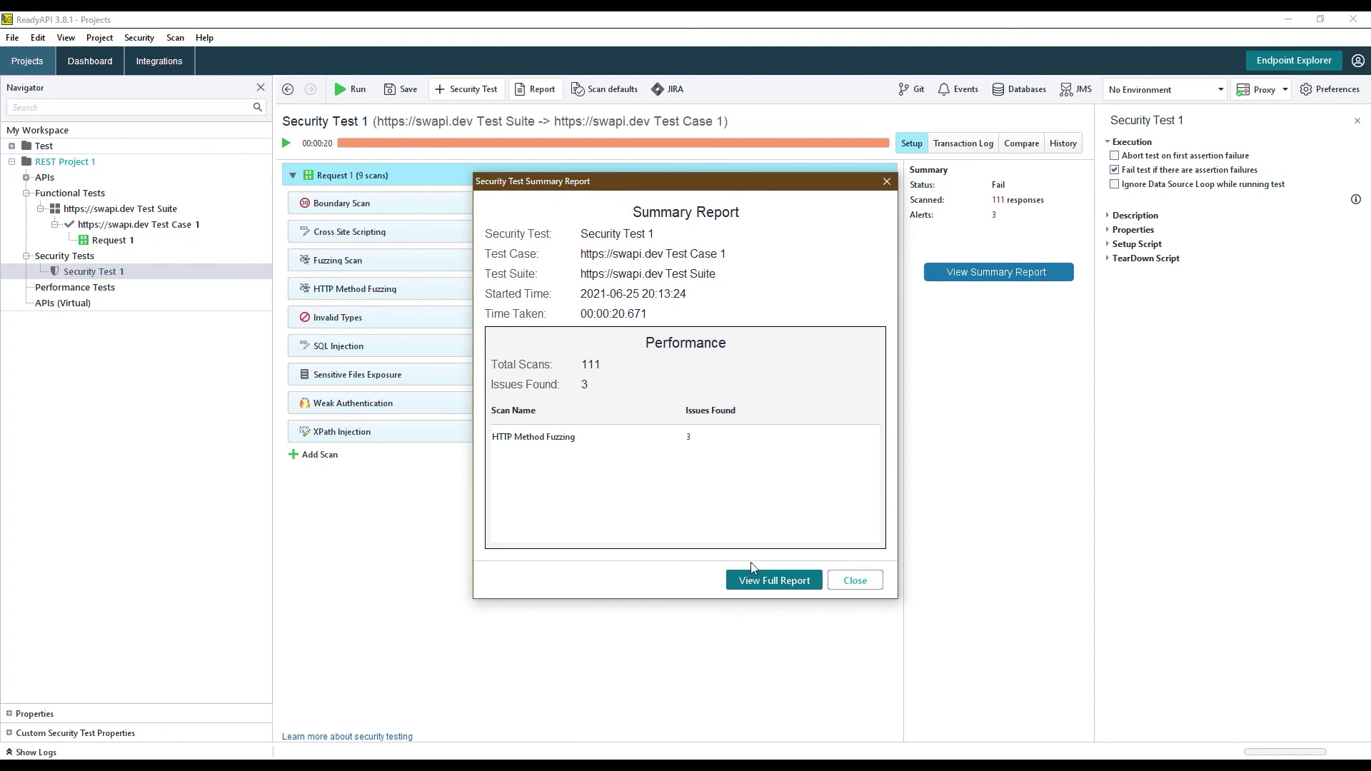
pyautogui.click(791, 582)
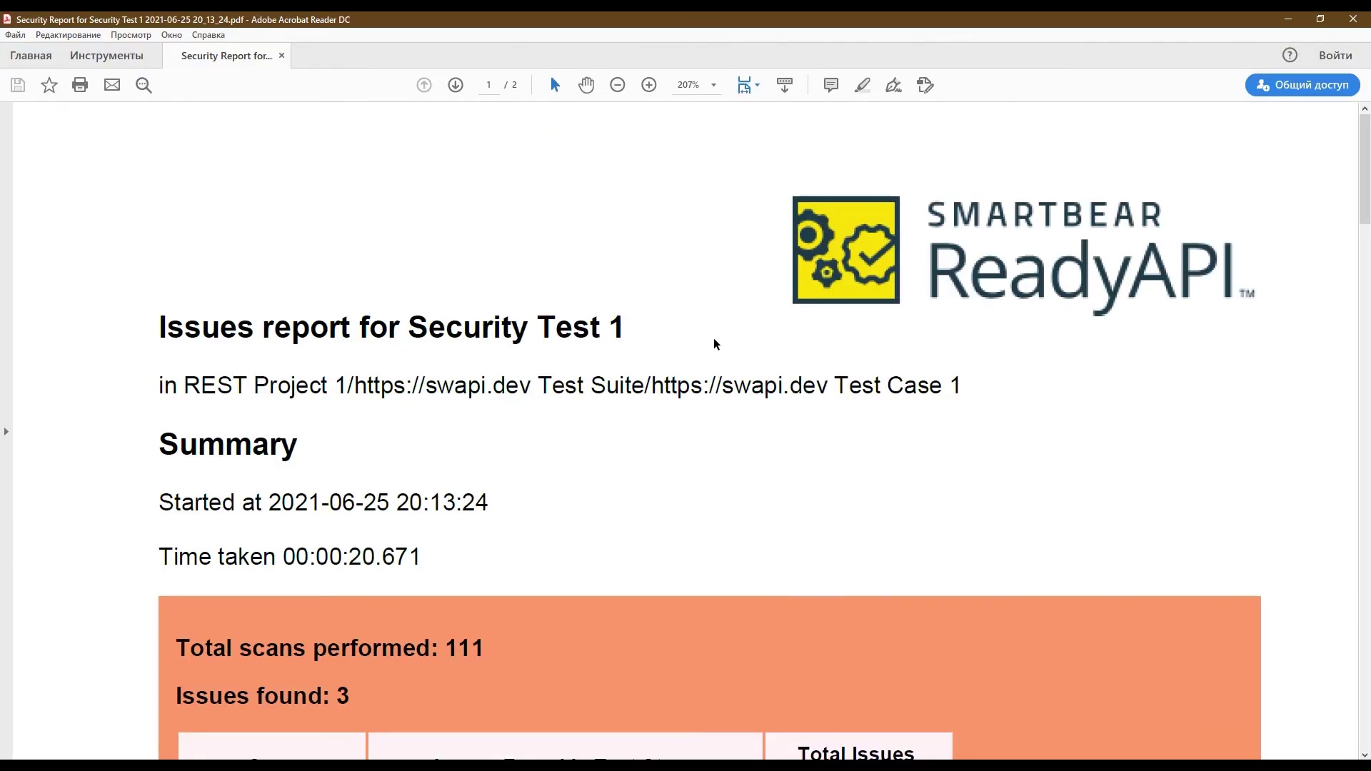
# Step: Zoom out to 125% and read the report's summary, highlighting the start time, time taken and tested project path
pyautogui.keyDown('ctrl'); pyautogui.scroll(-3, 713, 329); pyautogui.keyUp('ctrl')
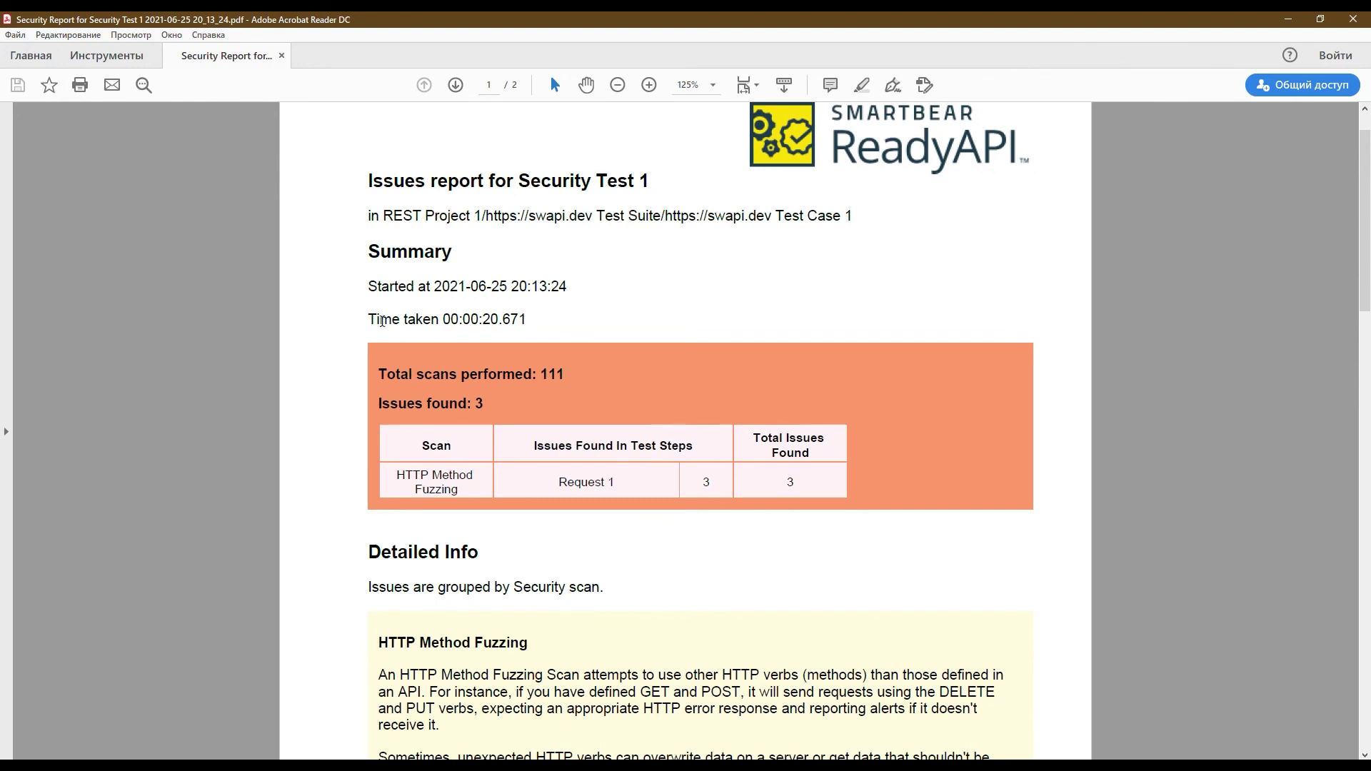
pyautogui.moveTo(367, 287); pyautogui.dragTo(564, 286)
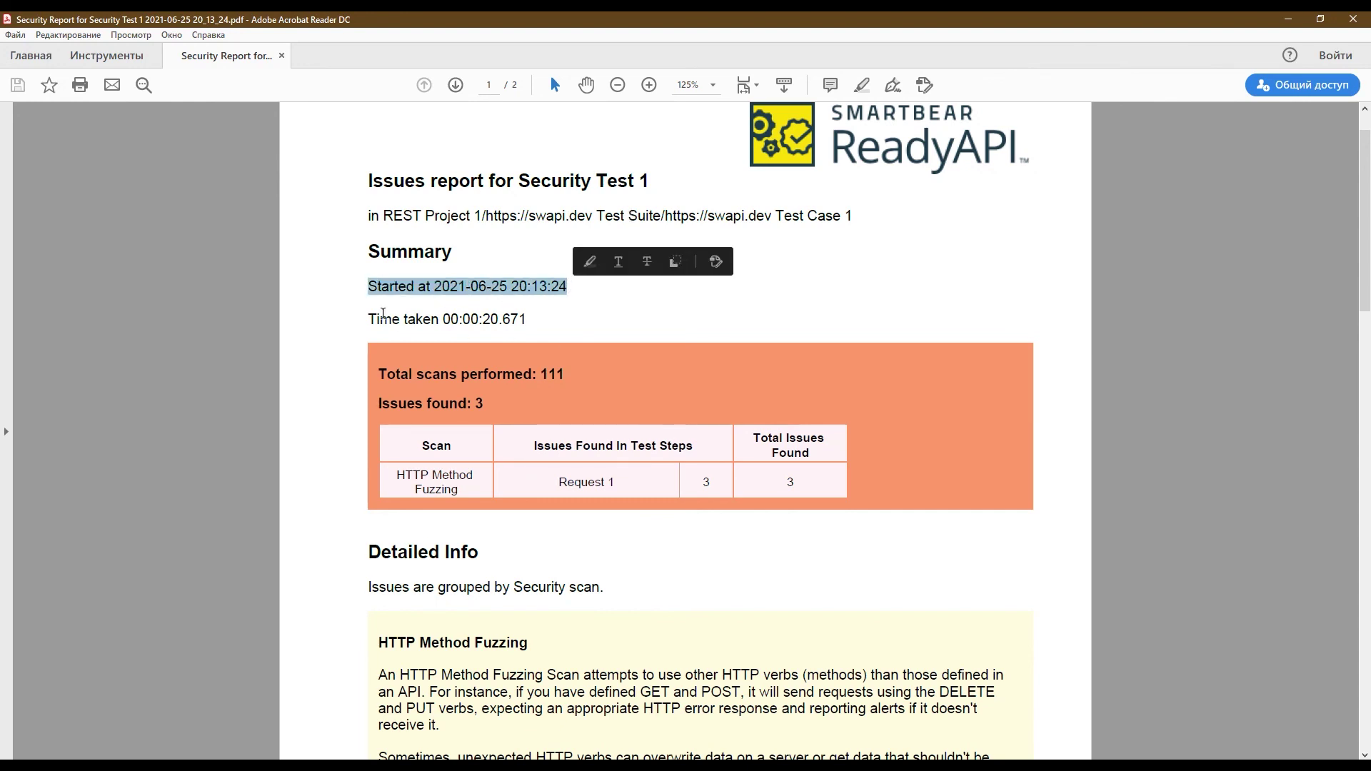
pyautogui.moveTo(368, 319); pyautogui.dragTo(588, 321)
pyautogui.moveTo(426, 216); pyautogui.dragTo(885, 215)
pyautogui.scroll(-3, 860, 240)
pyautogui.click(803, 279)
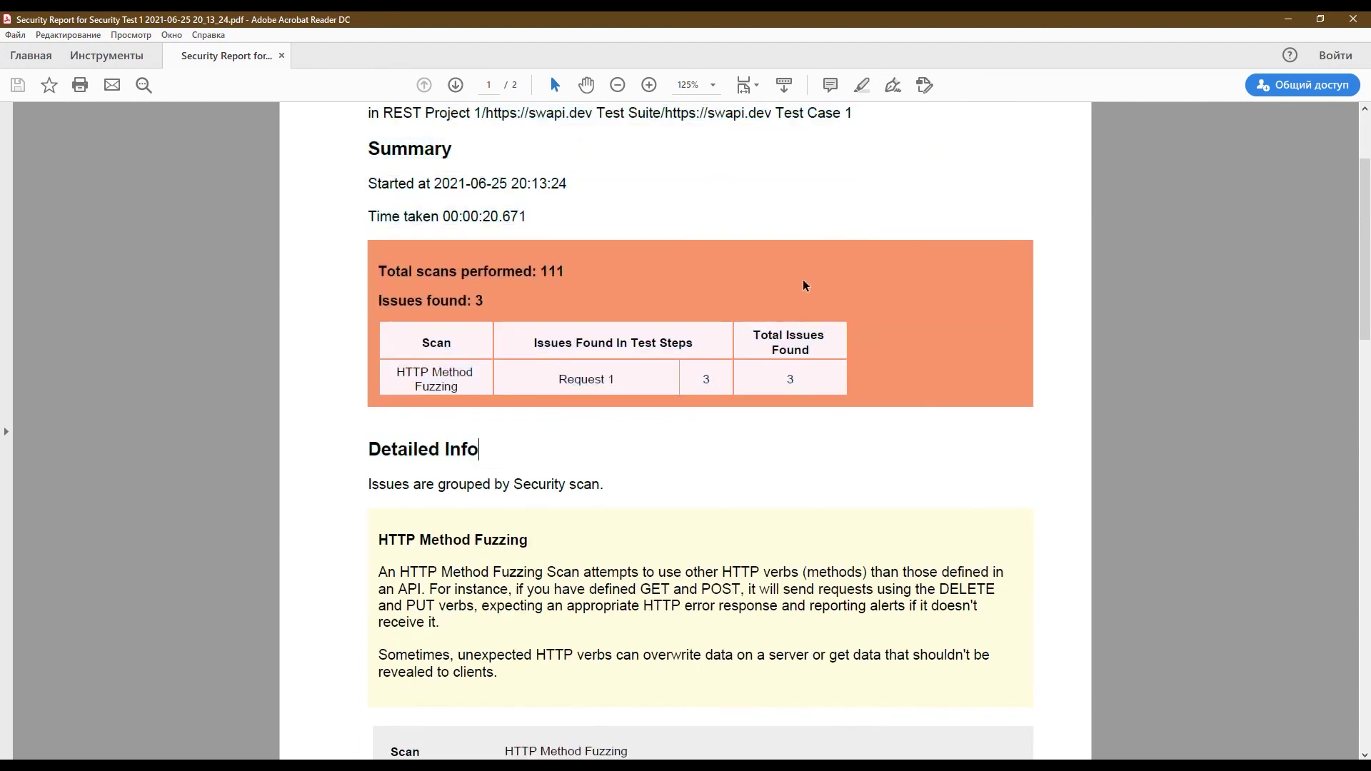
# Step: Examine the report's detailed HTTP Method Fuzzing issues for the TRACE, OPTIONS and HEAD methods, and return to the summary
pyautogui.scroll(-6, 804, 275)
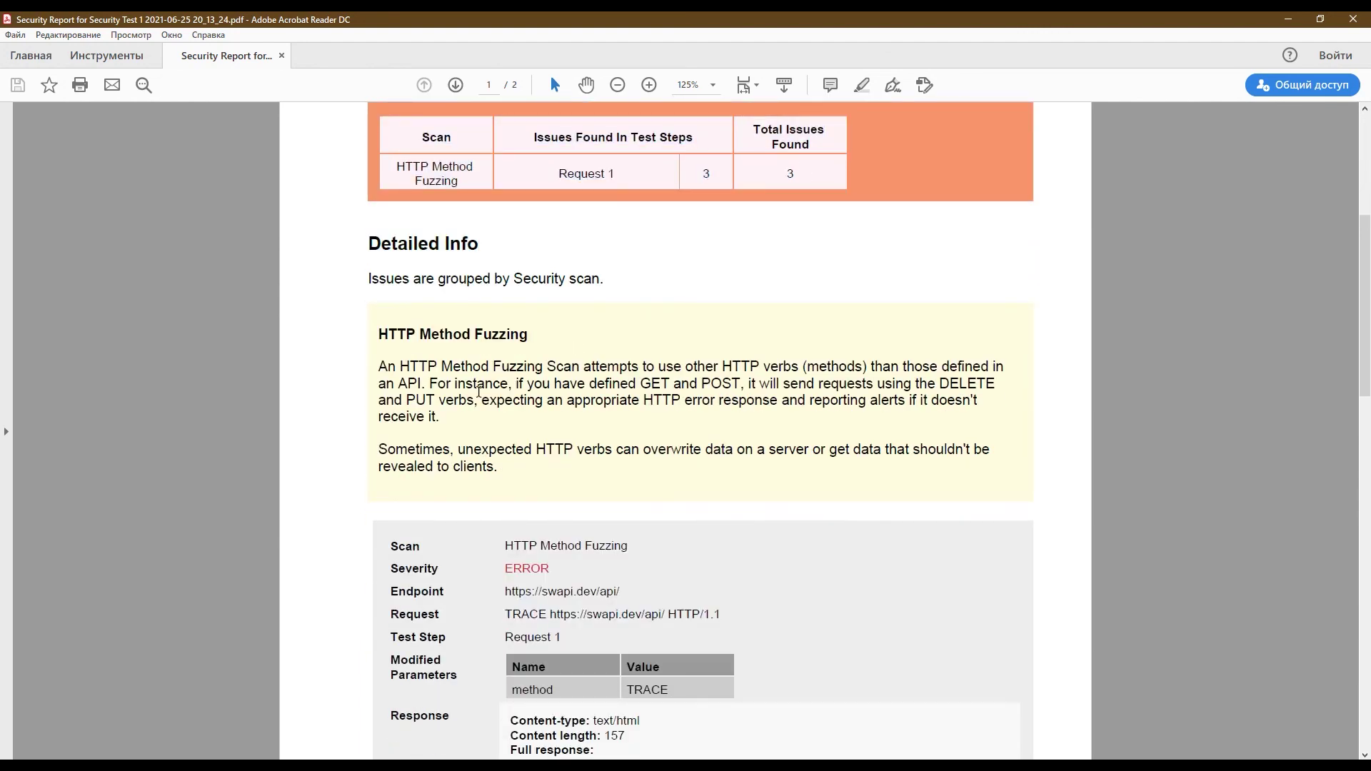
pyautogui.scroll(-3, 500, 372)
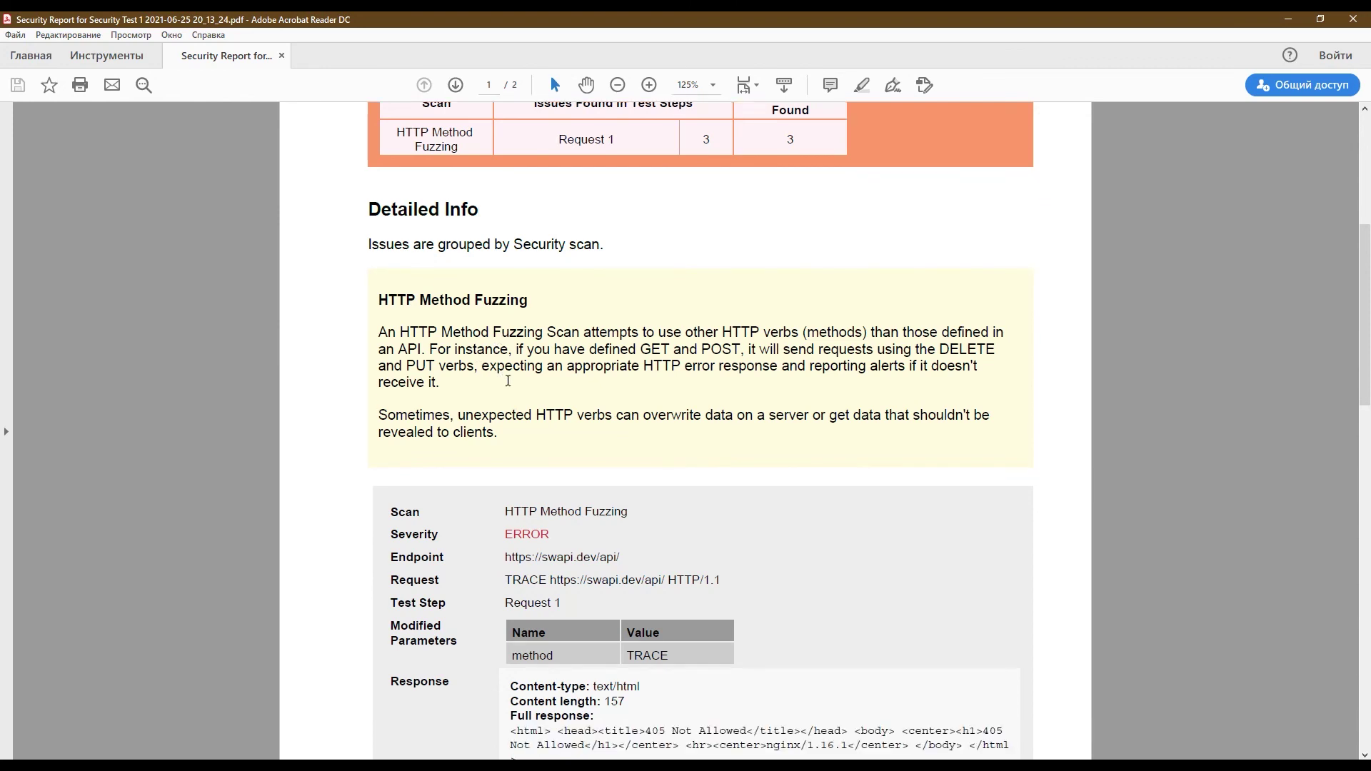
pyautogui.scroll(-1, 513, 354)
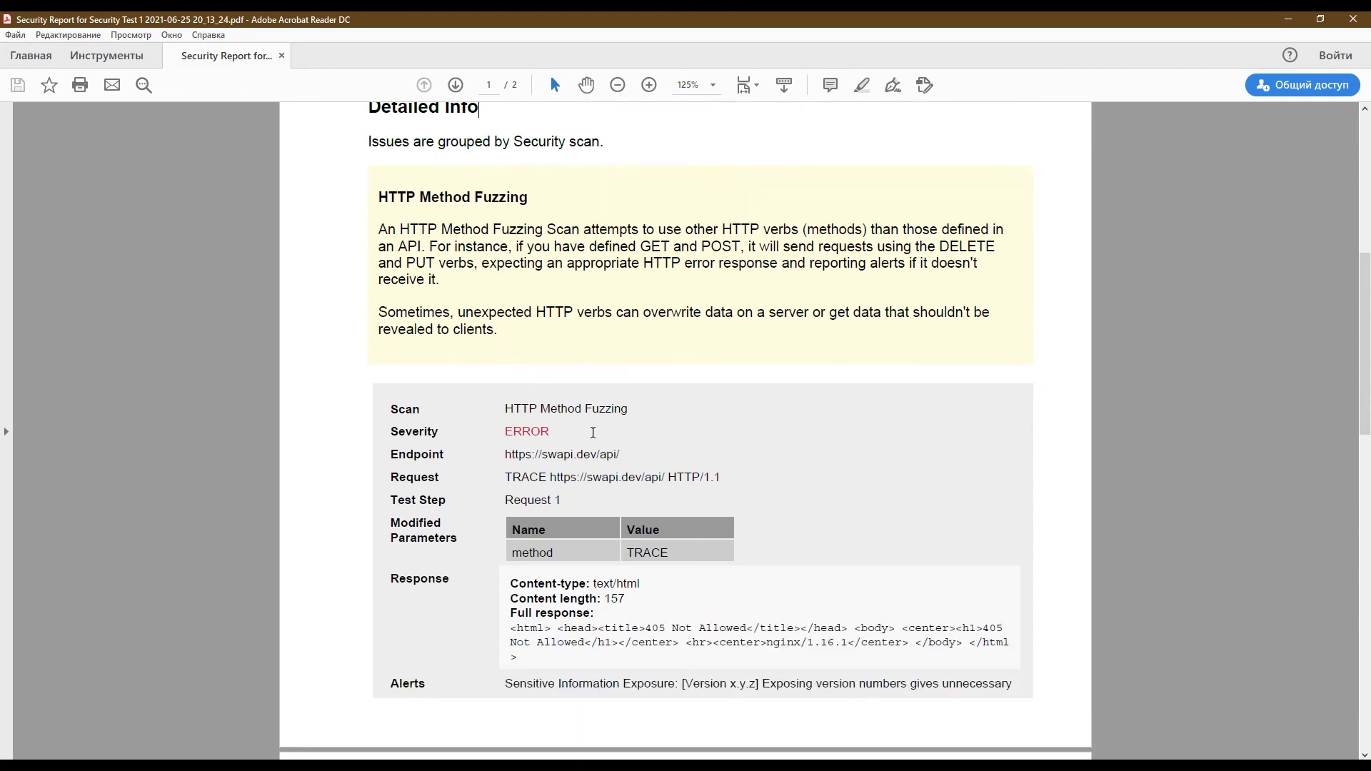
pyautogui.scroll(-2, 571, 371)
pyautogui.doubleClick(533, 362)
pyautogui.scroll(-12, 571, 364)
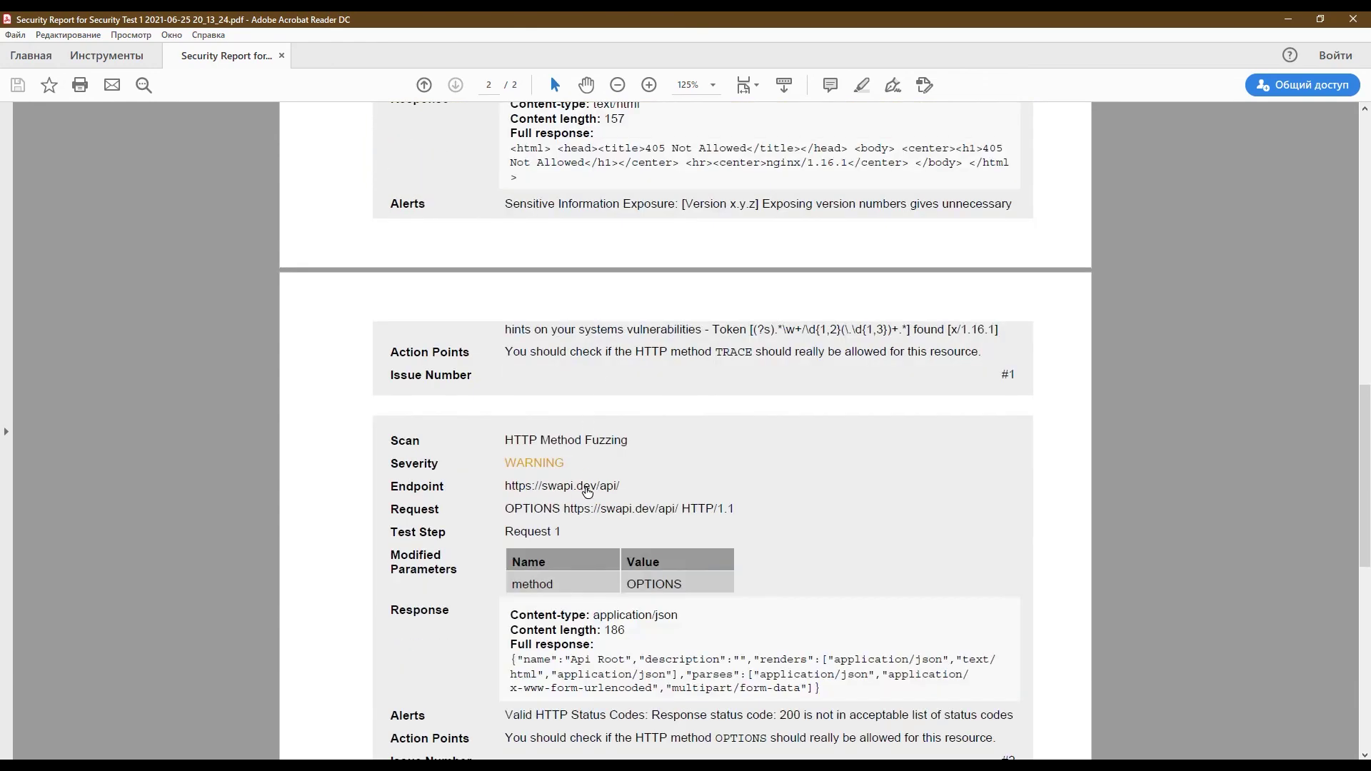
pyautogui.scroll(-11, 511, 464)
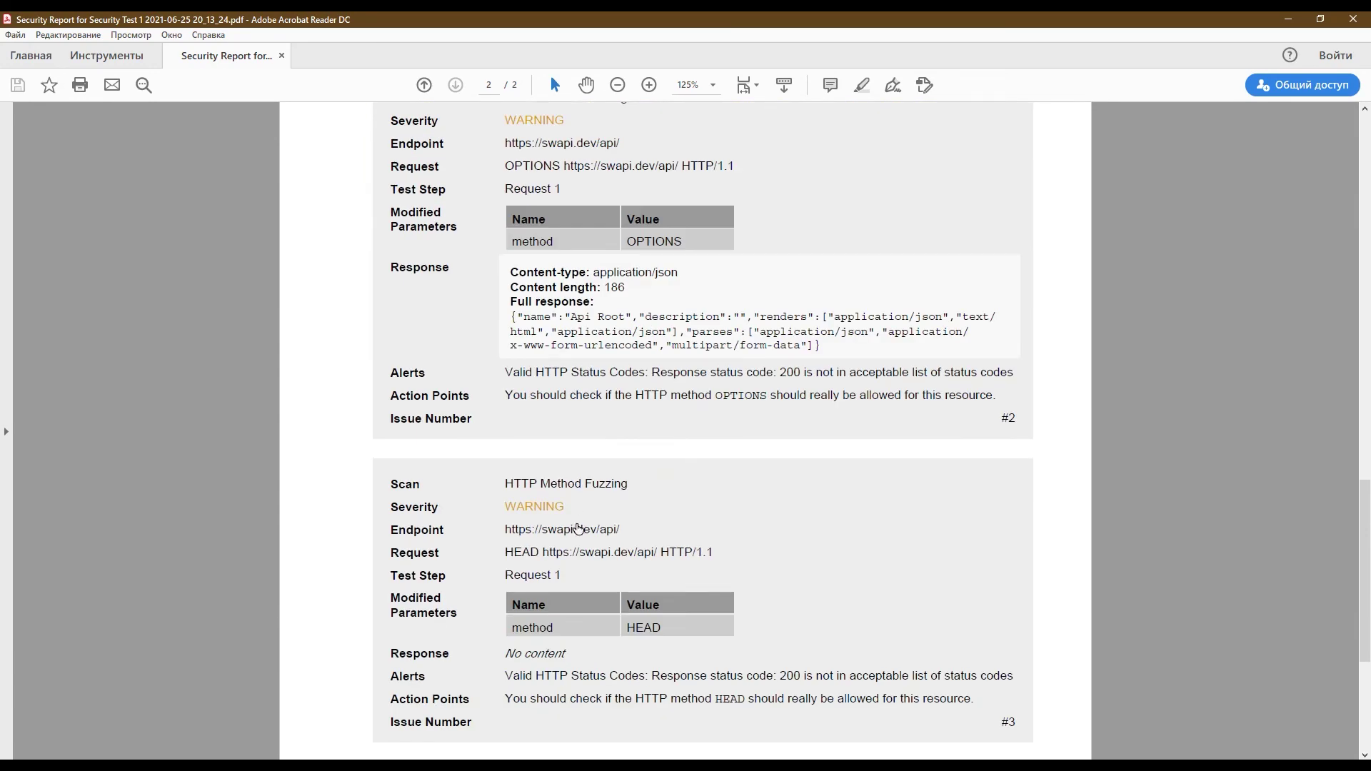
pyautogui.scroll(-4, 650, 506)
pyautogui.scroll(20, 657, 564)
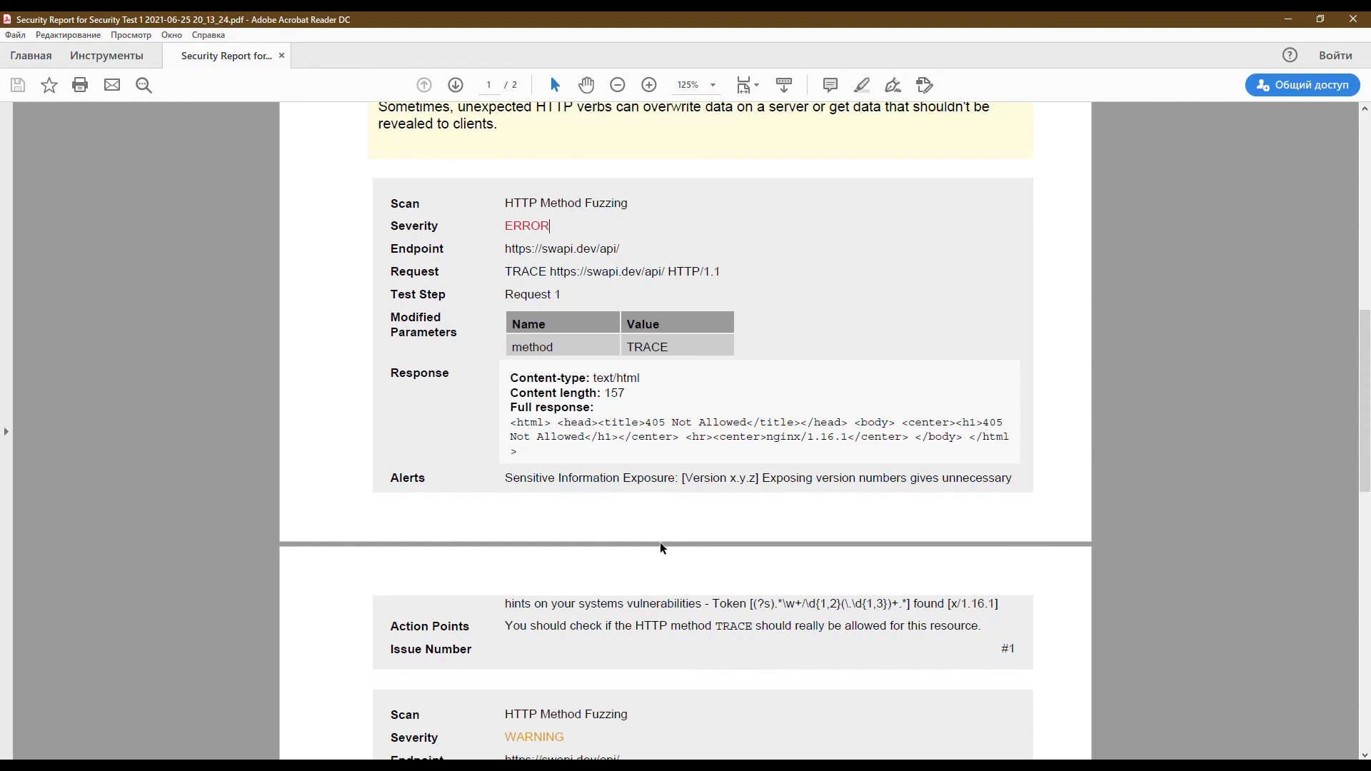
pyautogui.scroll(10, 660, 542)
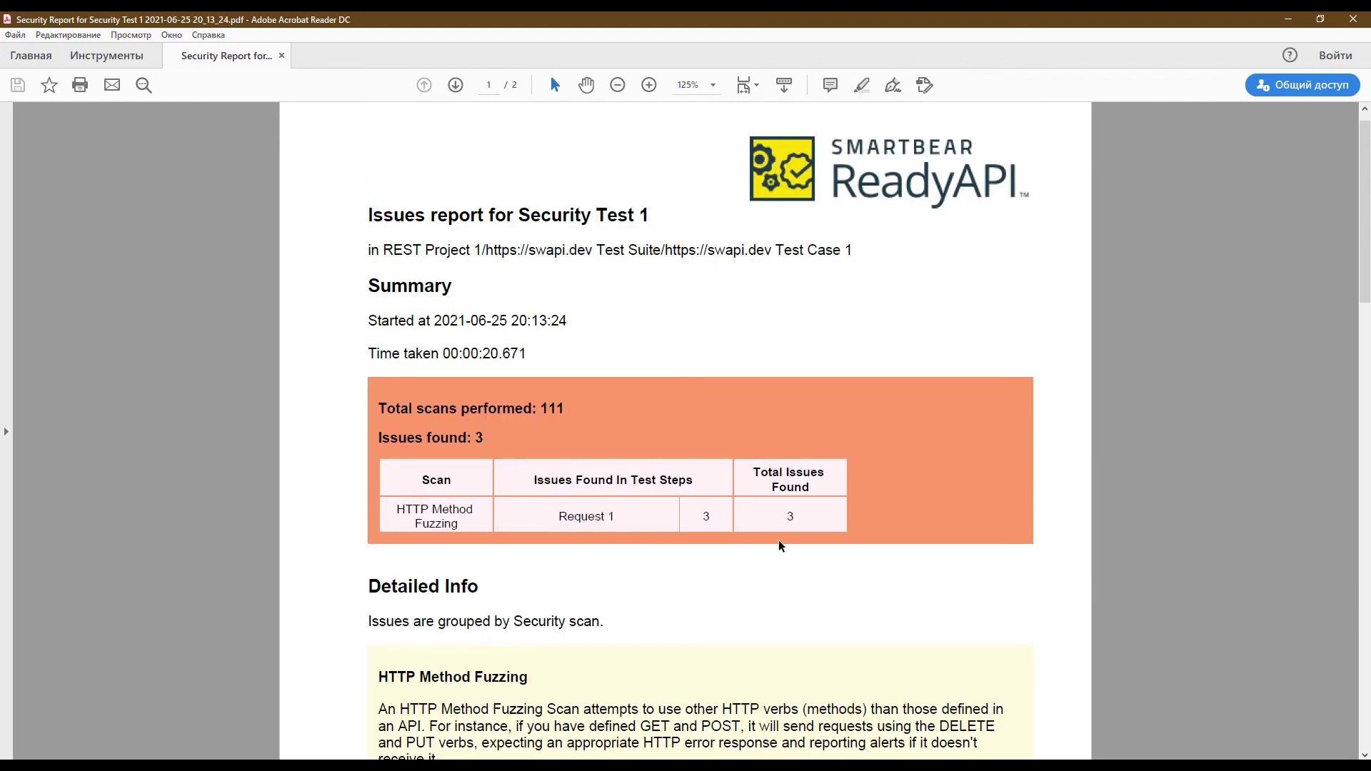